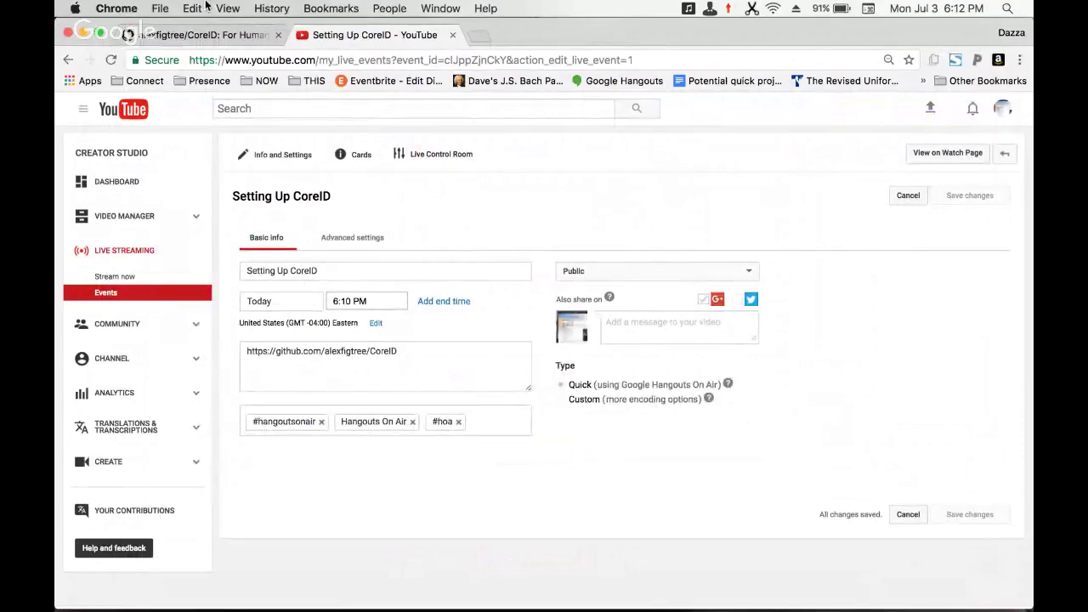
- Switch to the CoreID repository tab in GitHub and scroll down its page
click(232, 44)
scroll(215, 206, down, 1)
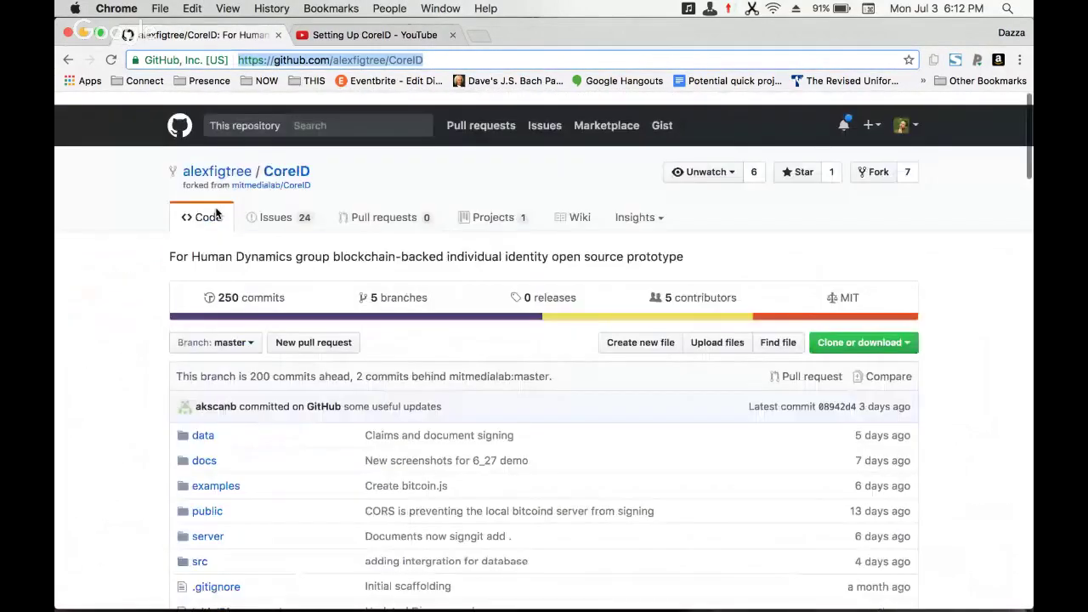
scroll(215, 214, down, 3)
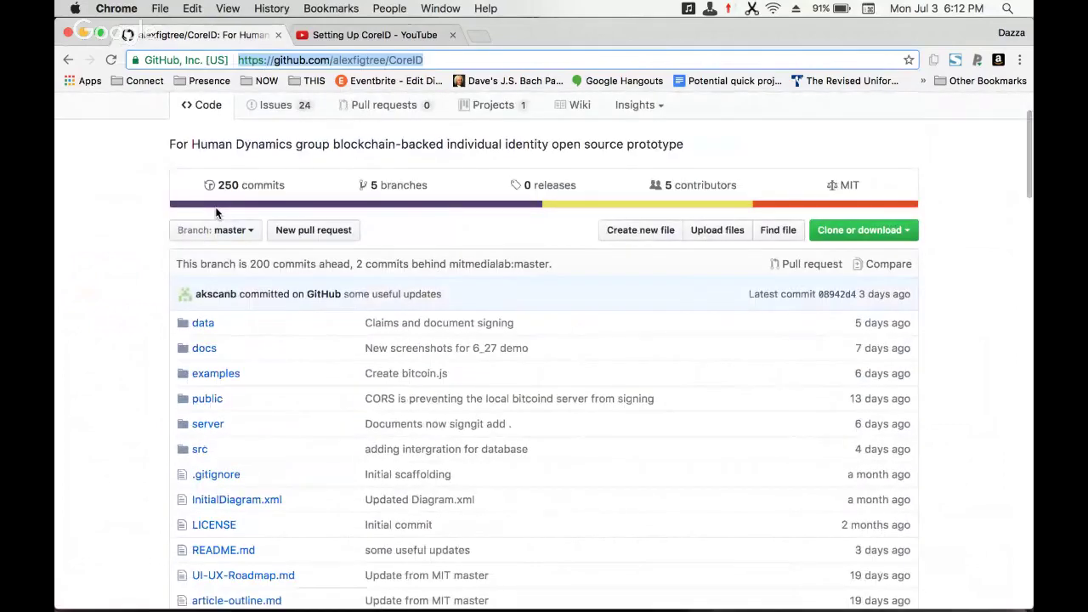
- Switch over to Finder and bring up Spotlight search
key(super+Tab)
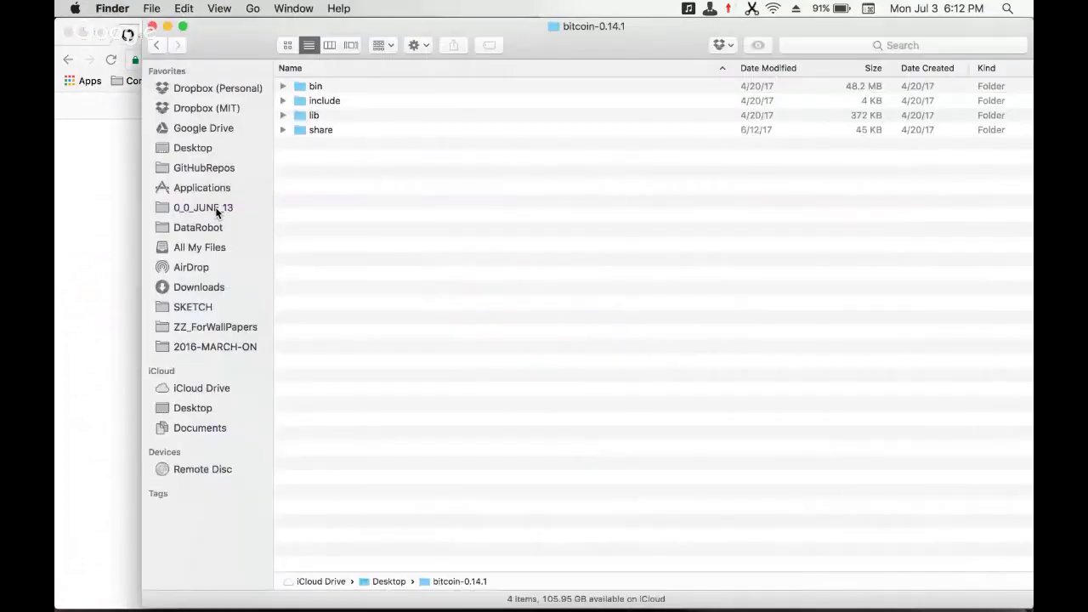
mouse_move(161, 599)
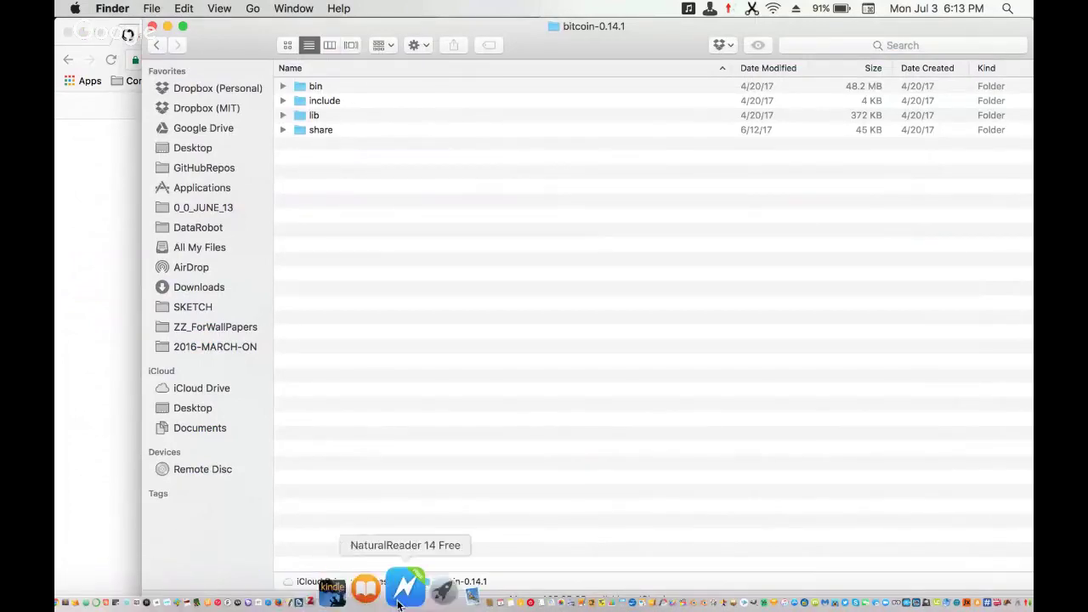
key(super+space)
- Launch Terminal via Spotlight ('ter') and list the home folder
text(ter)
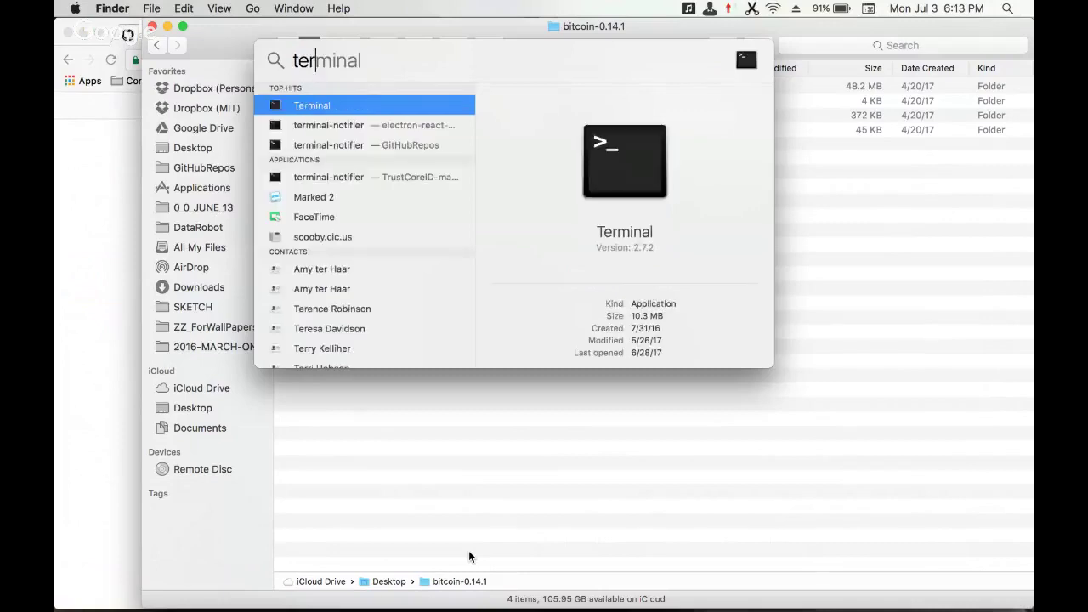
key(Return)
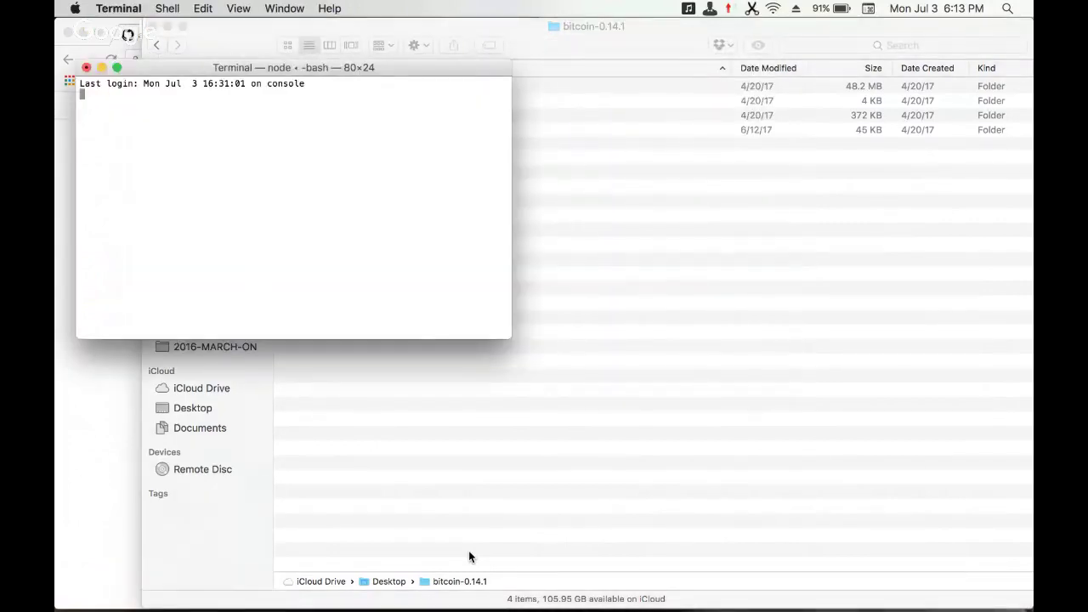
text(ls)
key(Return)
- Look inside the Documents folder, then return home and list it again
text(c)
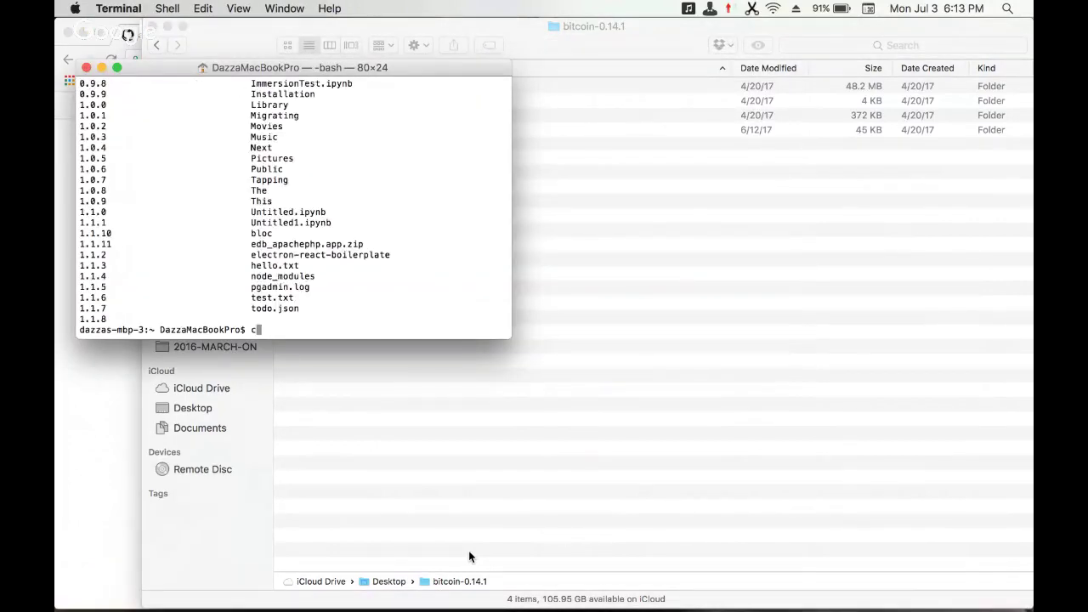
text(d Do)
key(Tab)
text(c)
key(Tab)
key(Return)
text(ls)
key(Return)
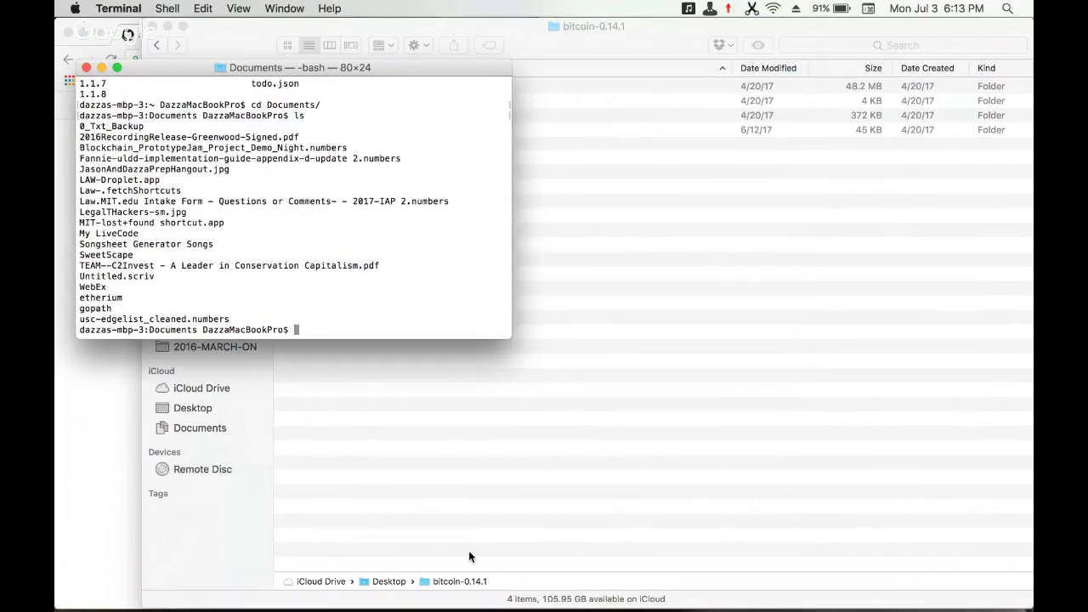
text(cd)
key(Return)
text(ls)
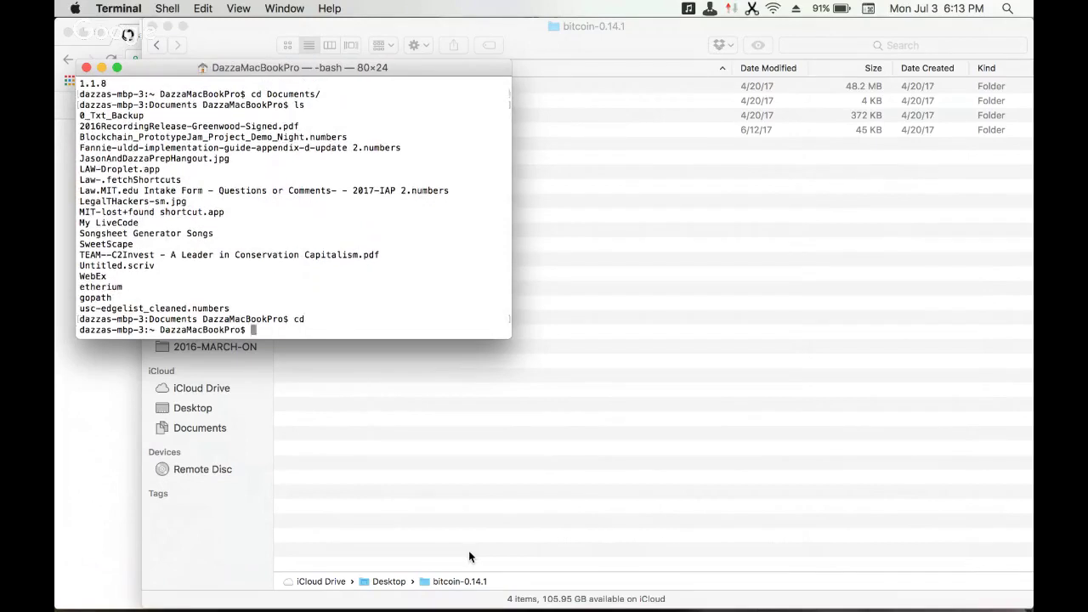
key(Return)
- Move to the Desktop and locate the bitcoin-0.14.1 folder there
text(cd Des)
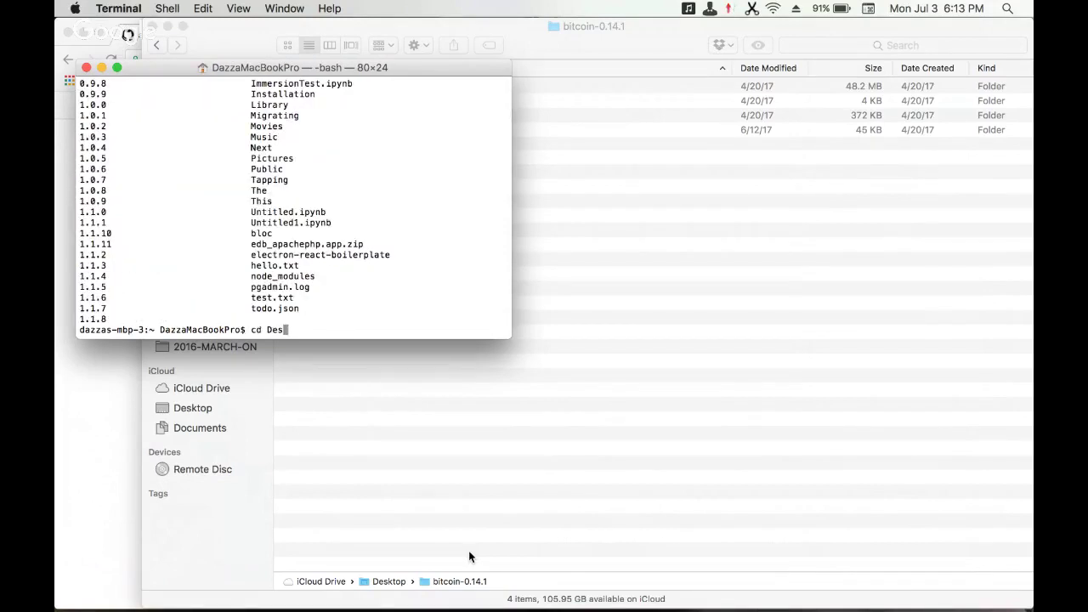
key(Tab)
key(Return)
text(ls)
key(Return)
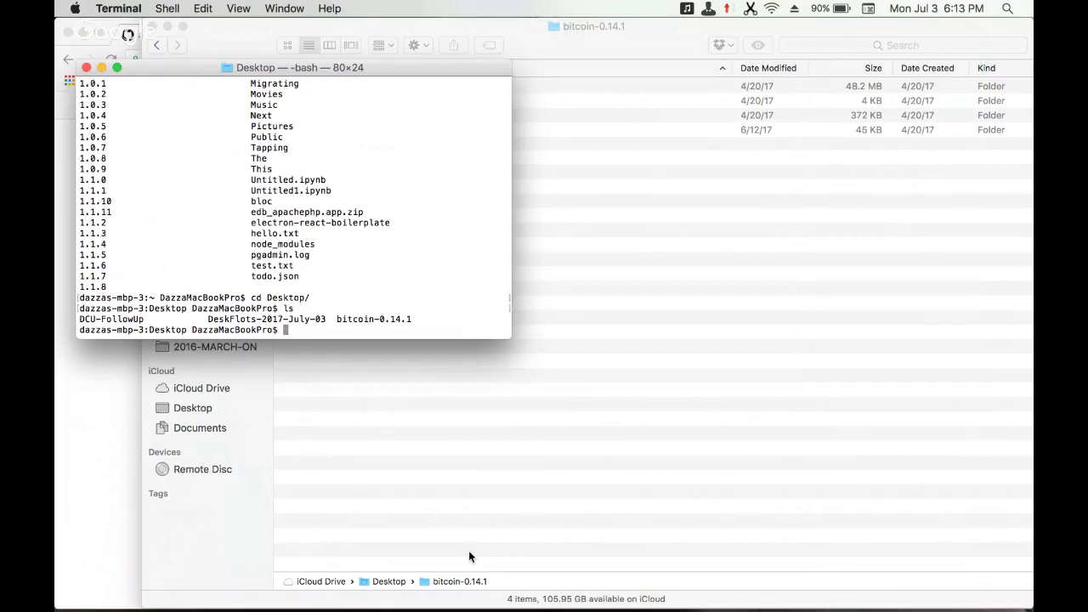
text(bit)
key(Tab)
key(Return)
text(ls)
key(Return)
- Enter bitcoin-0.14.1/bin and list bitcoin-cli, bitcoind and the other programs
text(cd b)
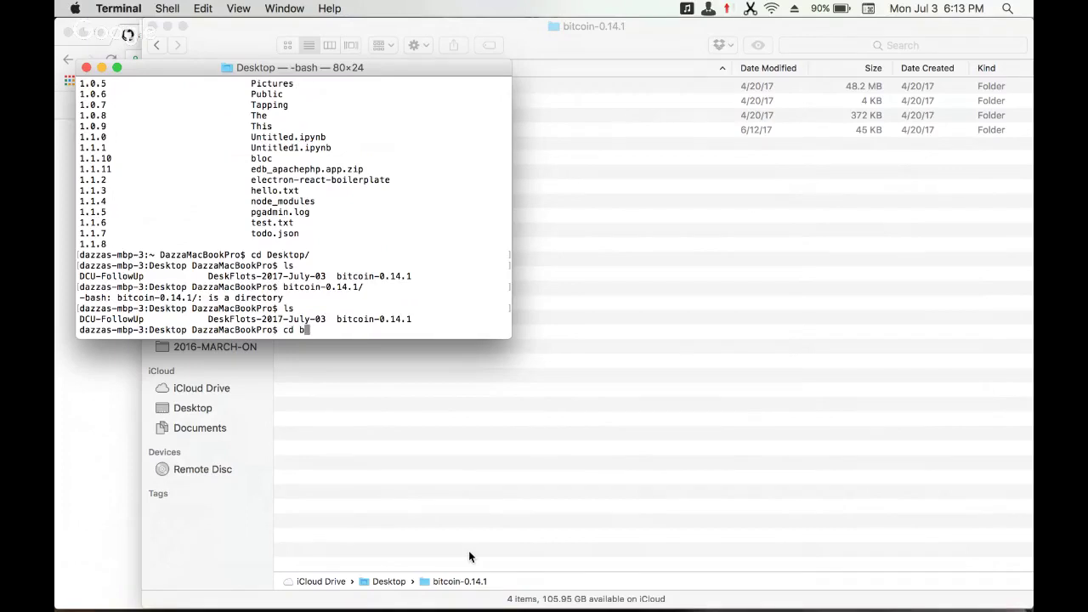
text(i)
key(Tab)
key(Return)
text(ls)
key(Return)
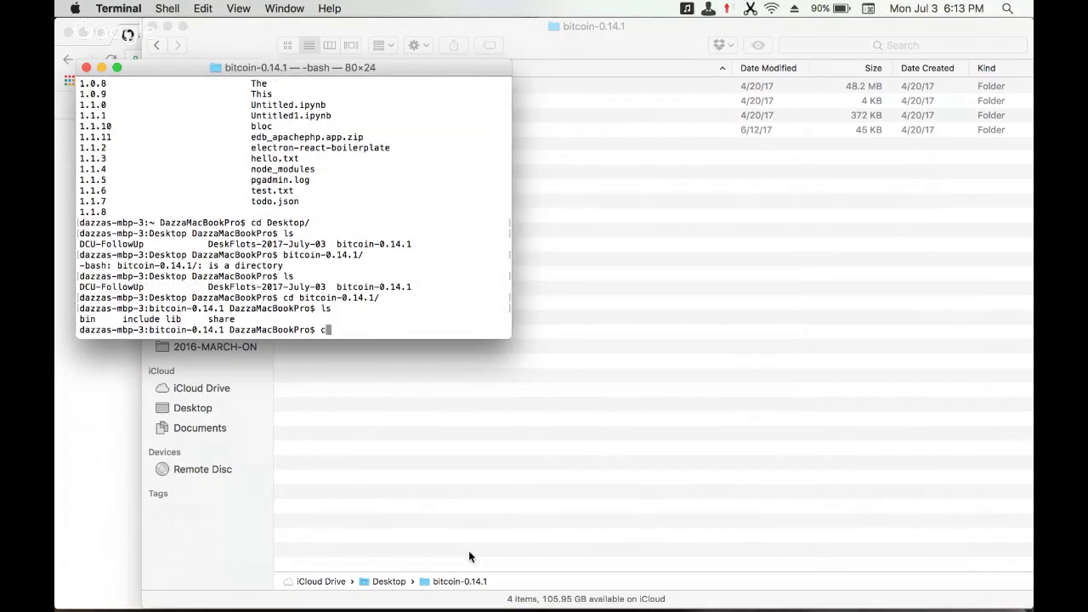
text(cd b)
key(Tab)
key(Return)
text(ls)
key(Return)
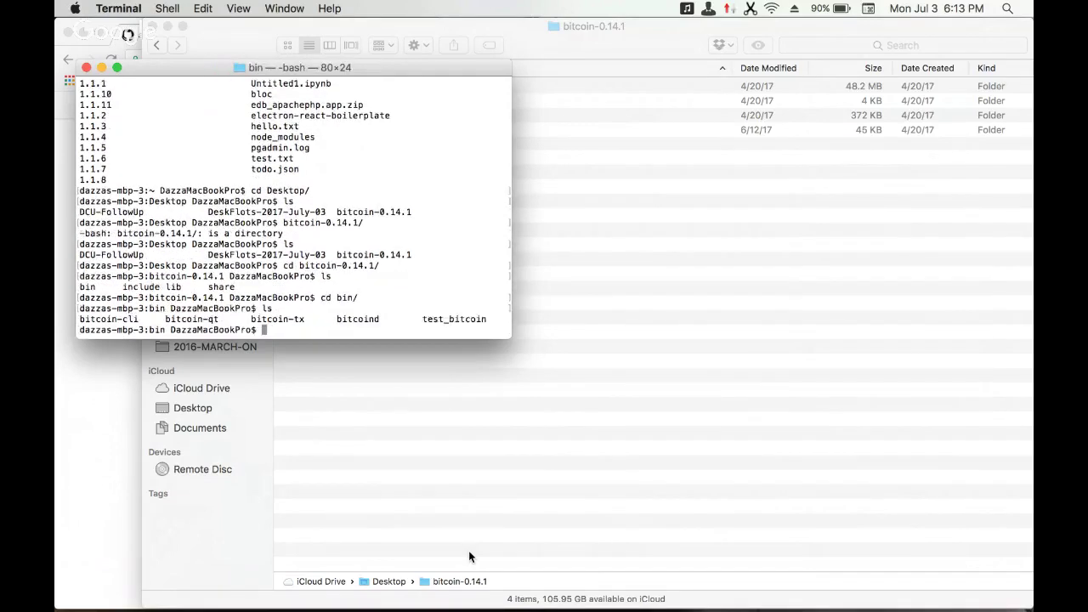
- Start the server with ./bitcoind, correcting typos in the program name
text(./bitcoind)
key(Return)
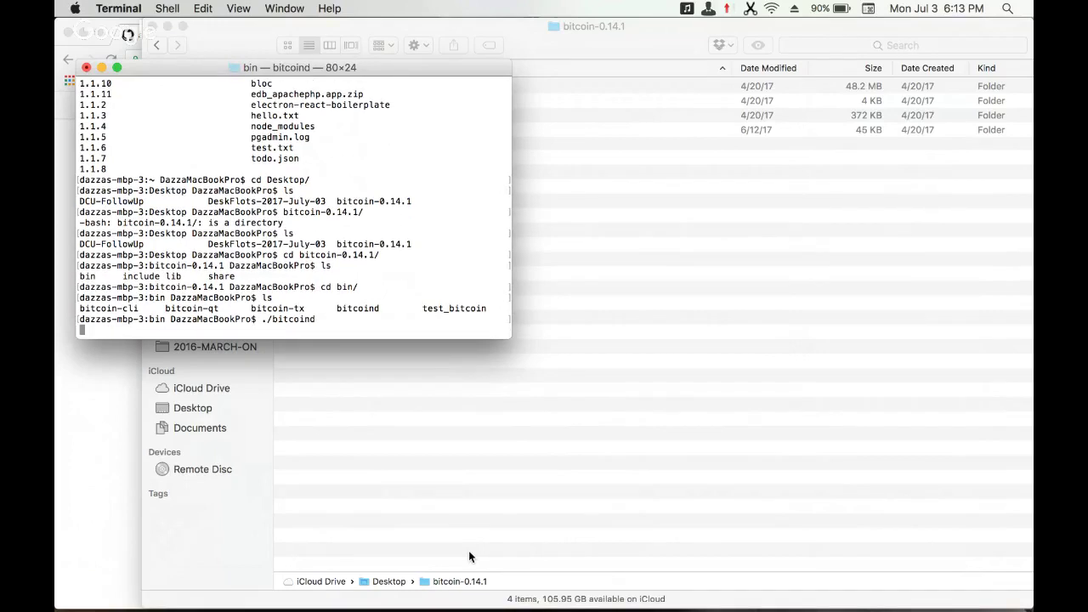
- Open a second Terminal tab and list the home folder
key(super+t)
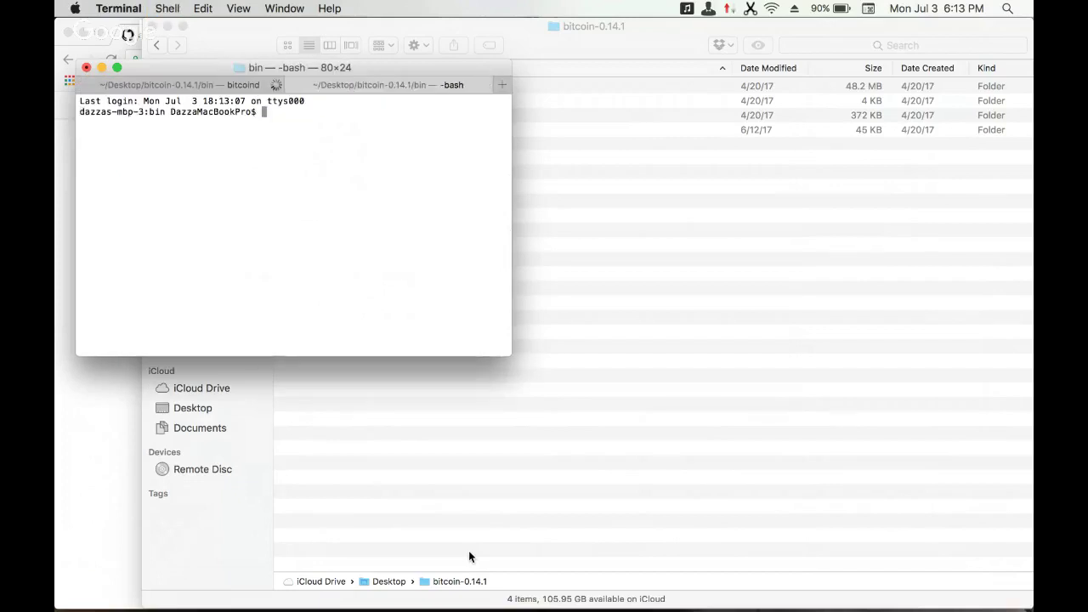
text(ls)
key(Return)
text(cd)
key(Return)
text(ls)
key(Return)
text(cd)
key(BackSpace)
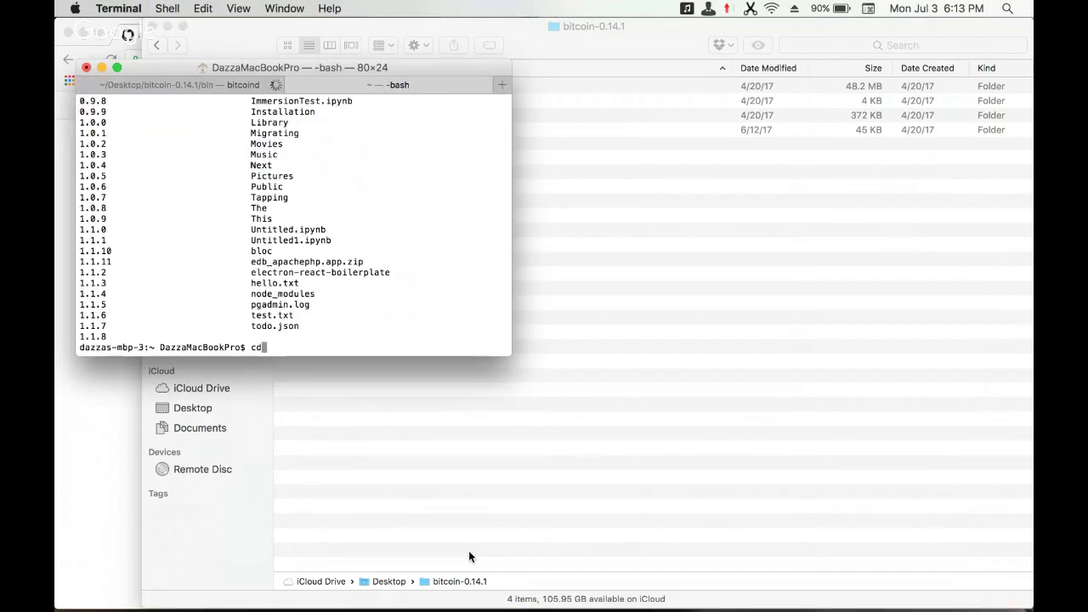
key(BackSpace)
key(BackSpace)
- Move into the Library folder
text(cd L)
key(BackSpace)
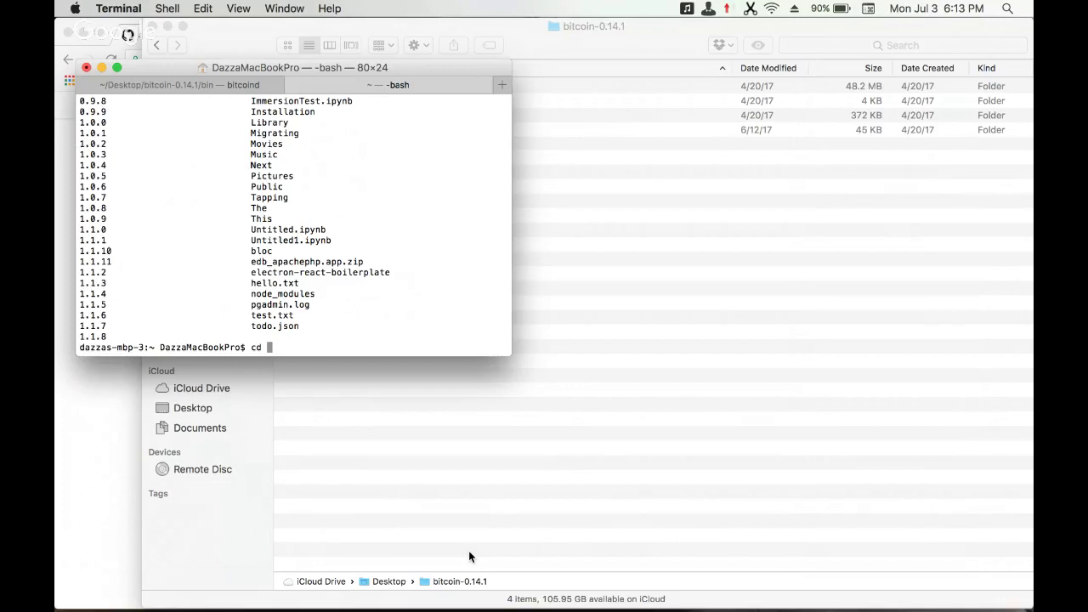
text(Libra)
key(Tab)
key(Return)
text(ls)
key(BackSpace)
key(BackSpace)
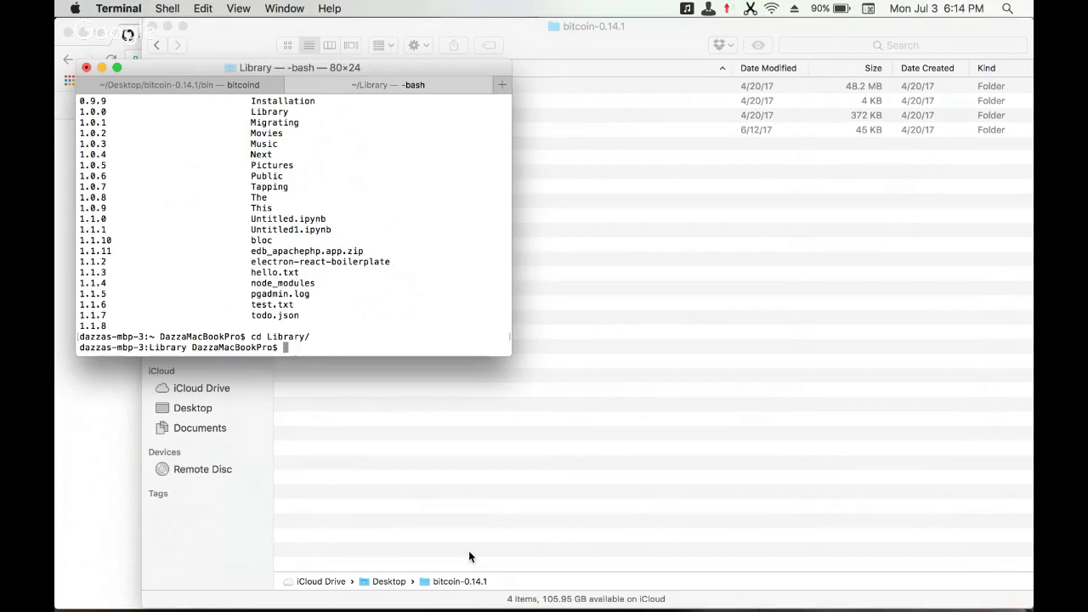
- Go into Application Support/Bitcoin and list bitcoin.conf and regtest
text(cd A)
key(Tab)
text(ppl)
key(Tab)
text(u)
key(Tab)
text(B)
key(Tab)
text(i)
key(Tab)
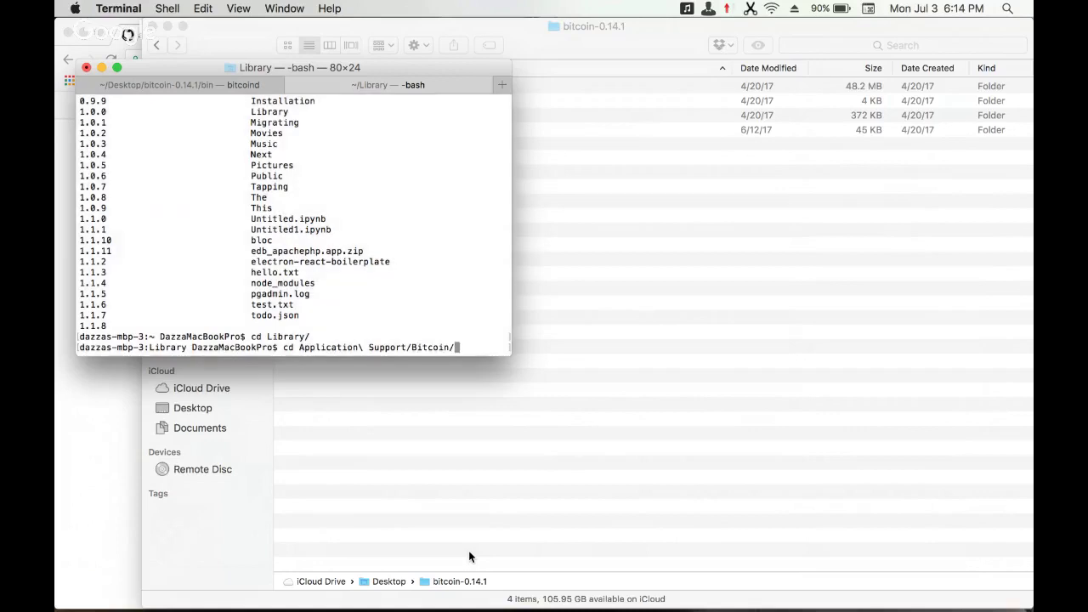
key(Return)
text(ls)
key(Return)
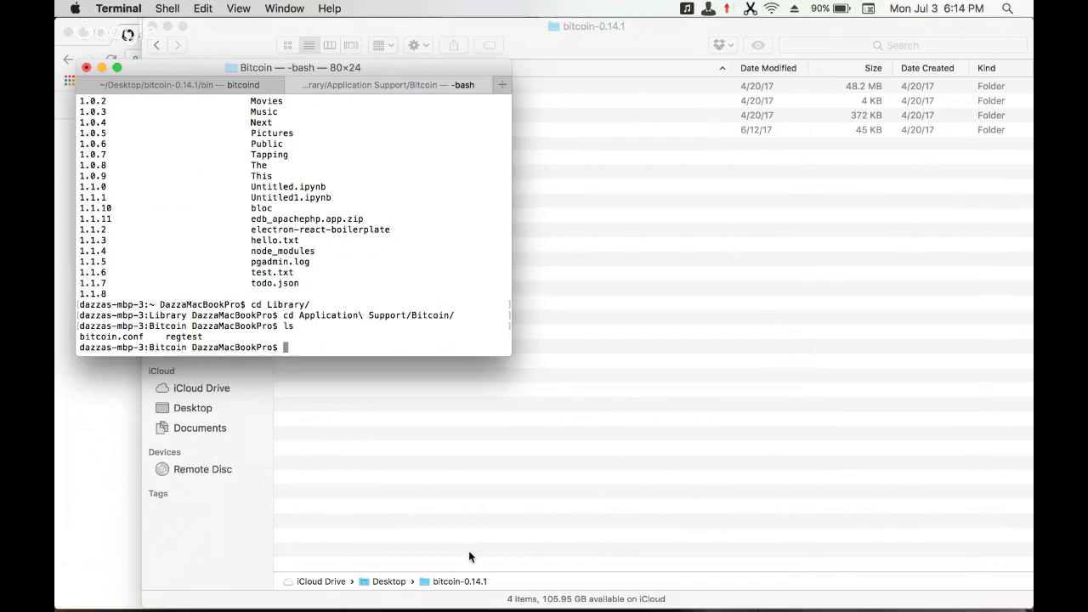
- Open the Documentation page of the CoreID GitHub wiki
click(96, 396)
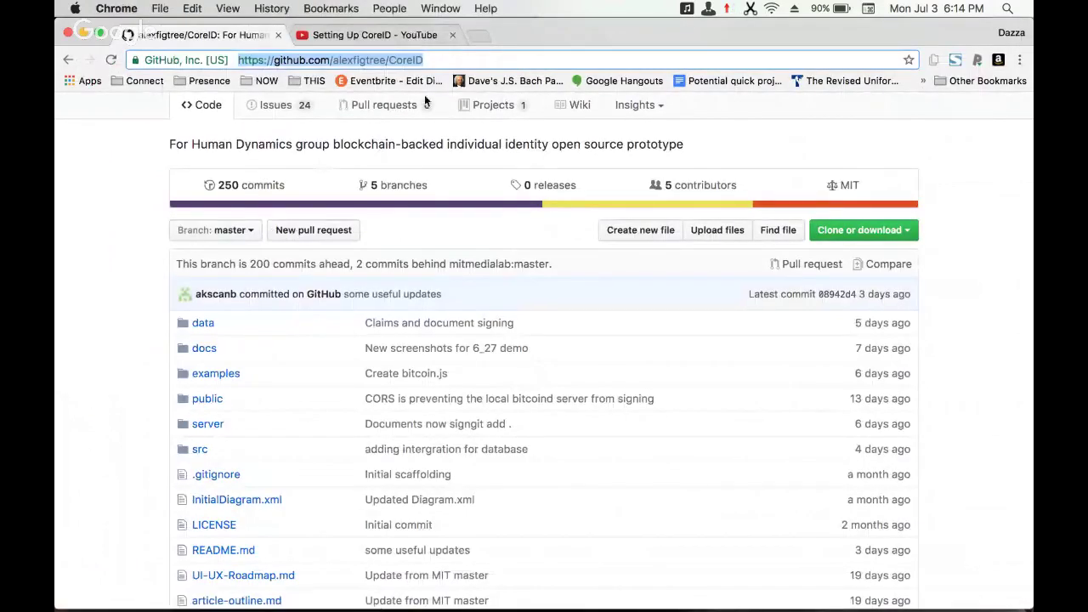
click(578, 107)
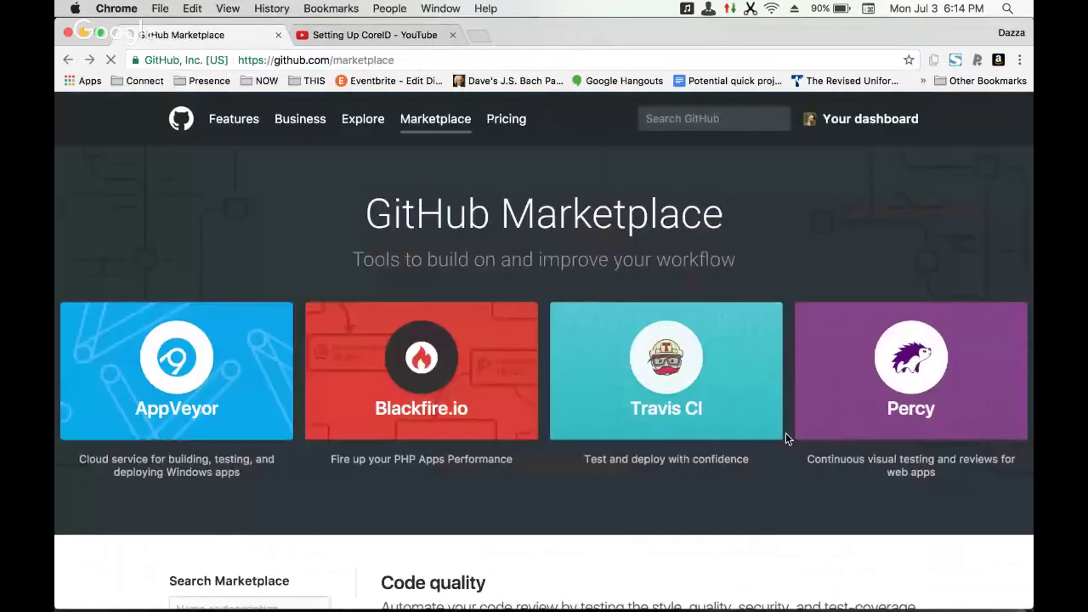
key(super+bracketleft)
click(800, 406)
scroll(540, 413, down, 3)
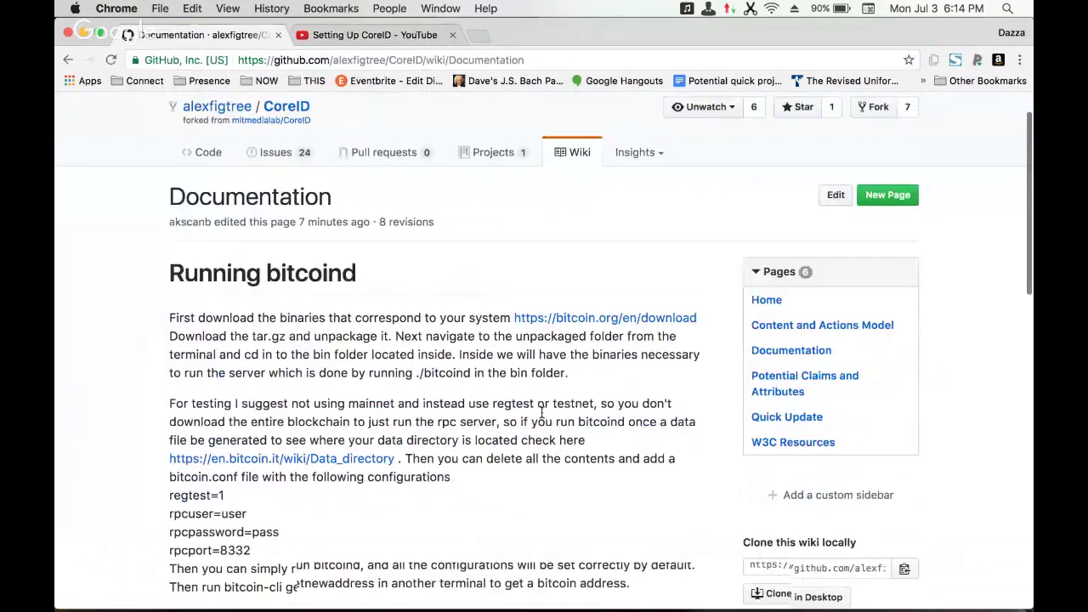
- Print bitcoin.conf with cat and compare its regtest RPC settings against the Documentation page
key(super+Tab)
text(cat bitcoin.conf)
key(Return)
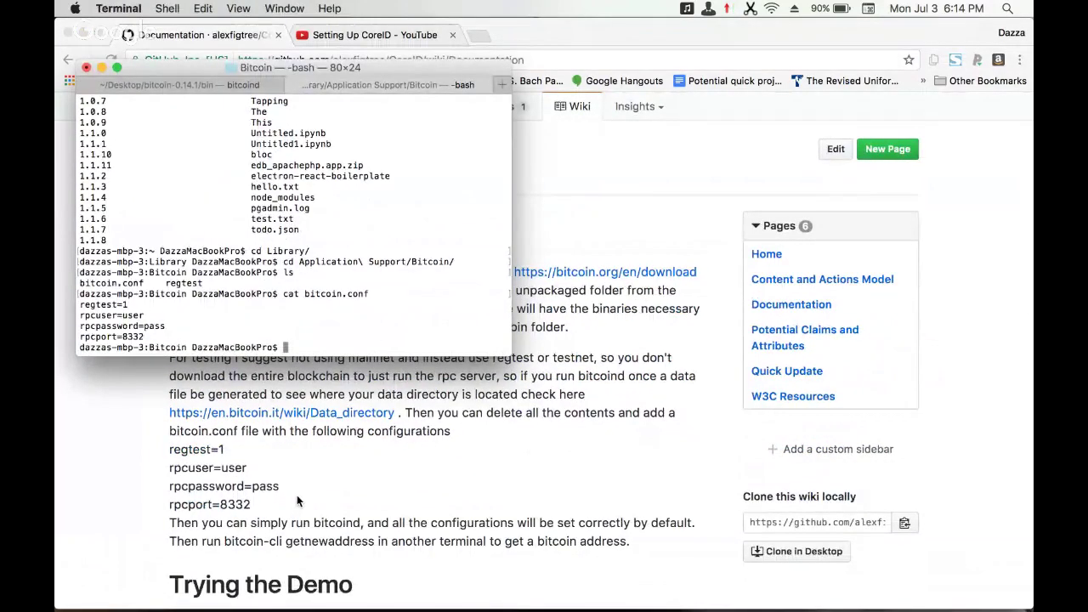
click(472, 499)
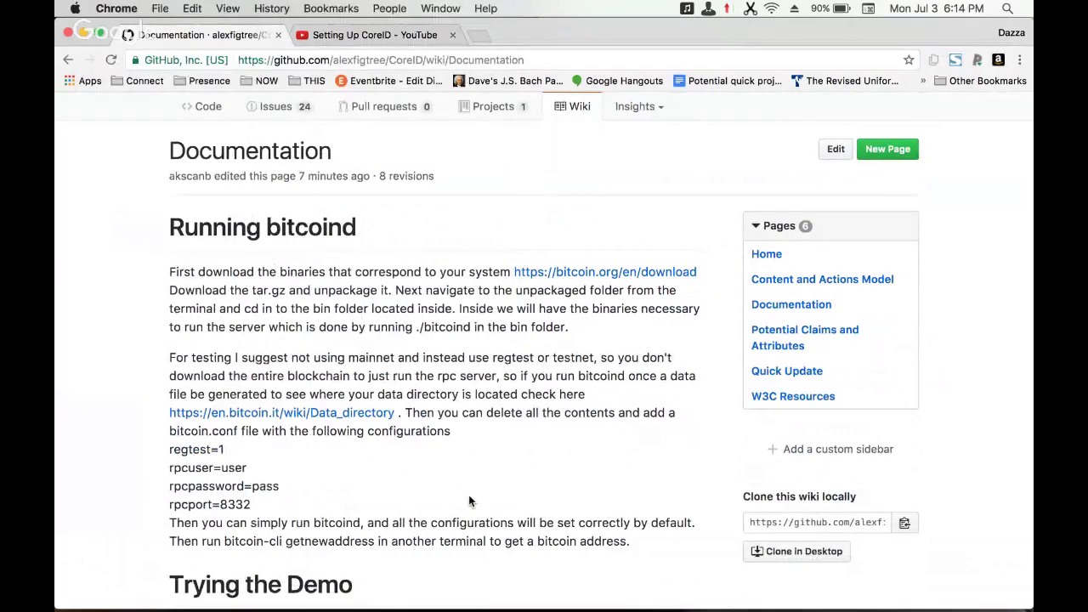
key(super+Tab)
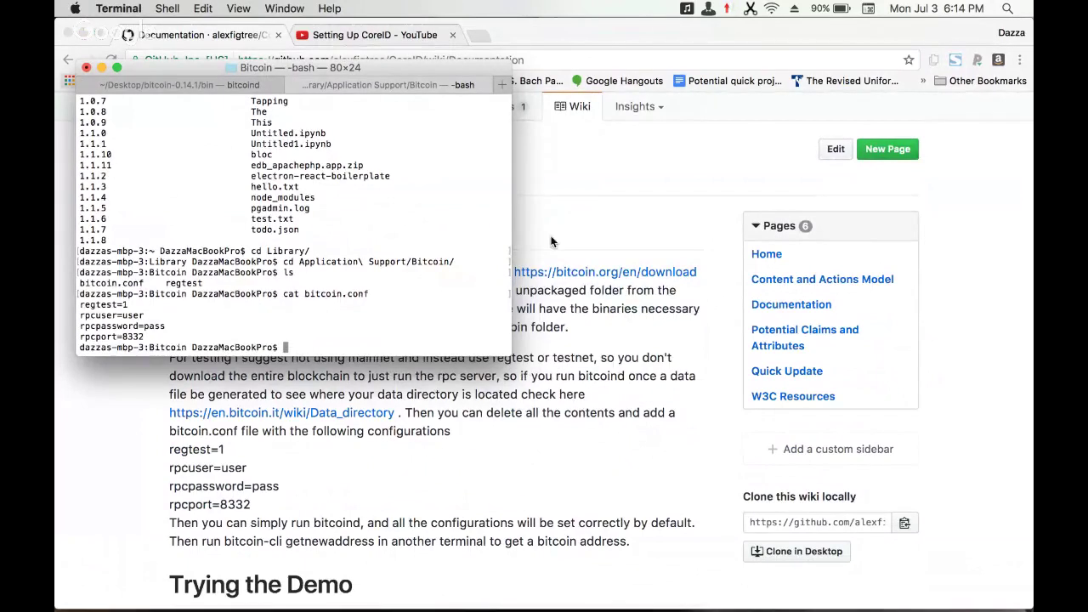
- Open a third Terminal tab and list the home folder
click(503, 85)
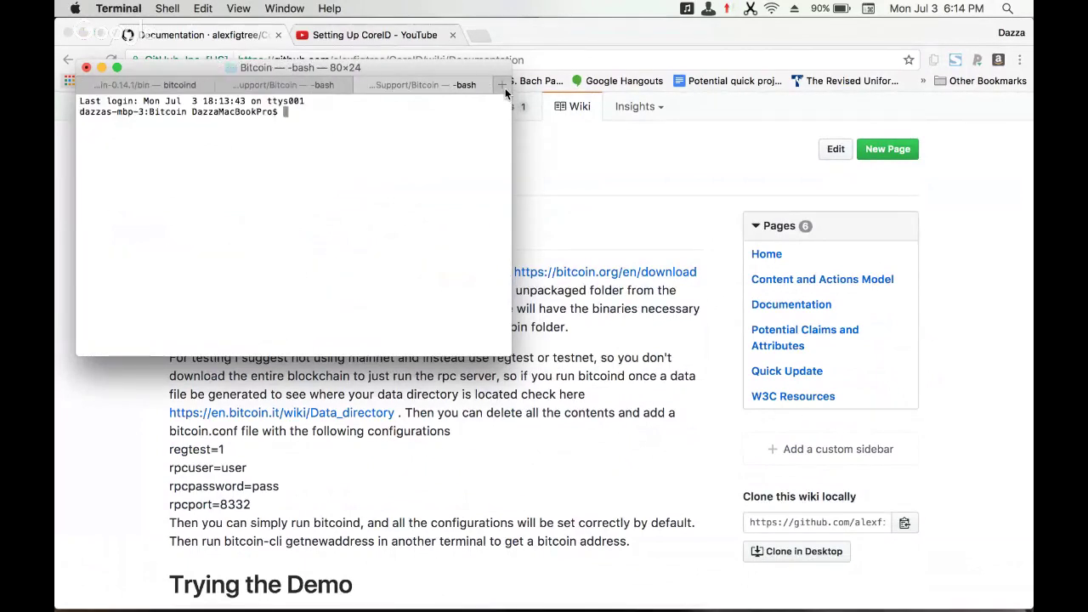
text(cd)
key(Return)
text(ls)
key(Return)
scroll(325, 263, up, 5)
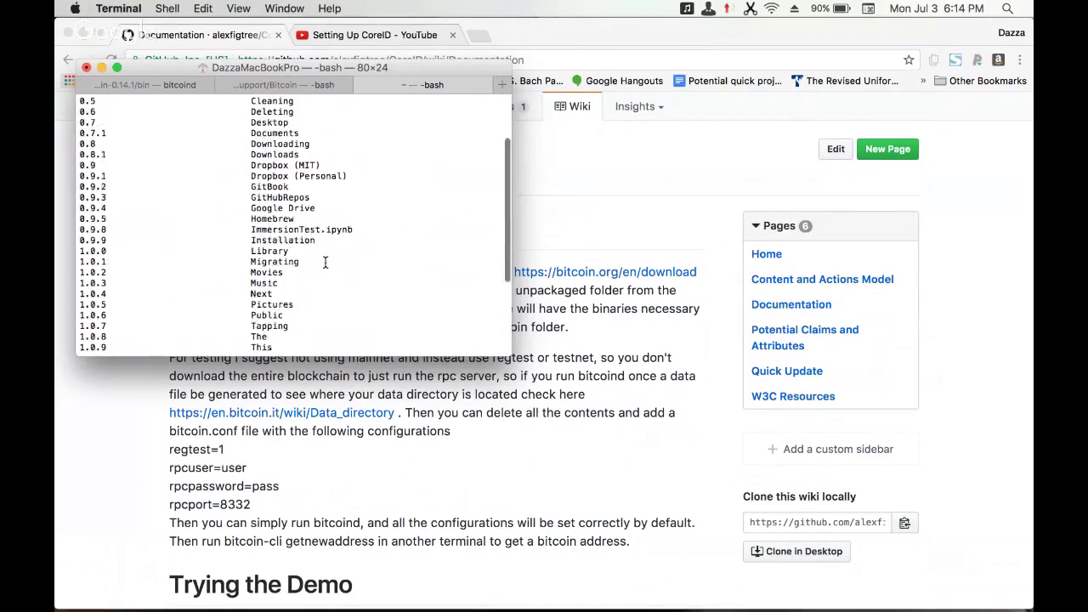
scroll(324, 263, up, 3)
scroll(325, 262, down, 1)
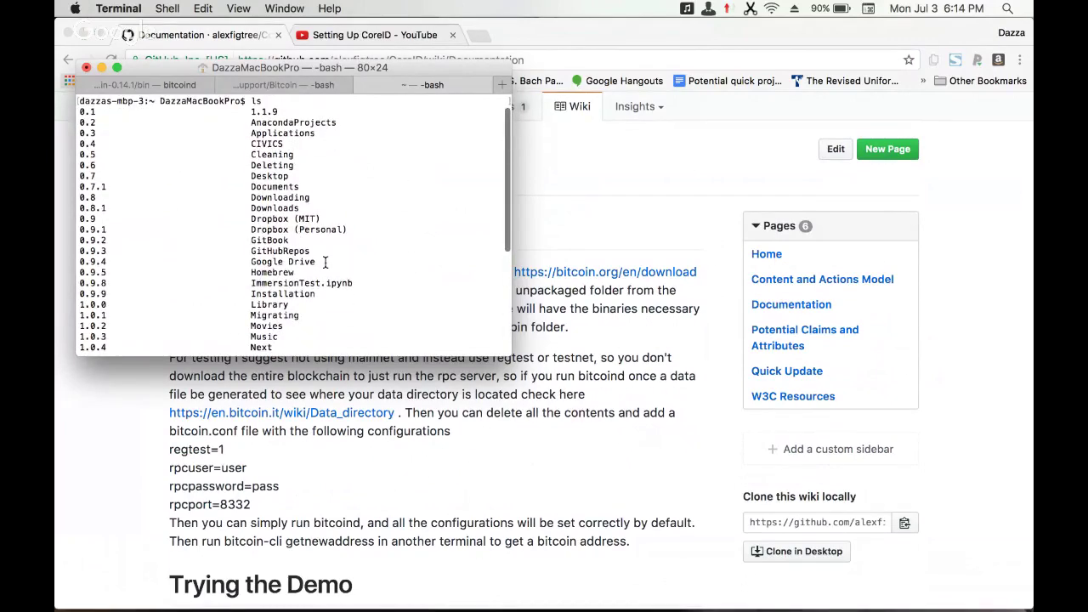
scroll(325, 263, down, 5)
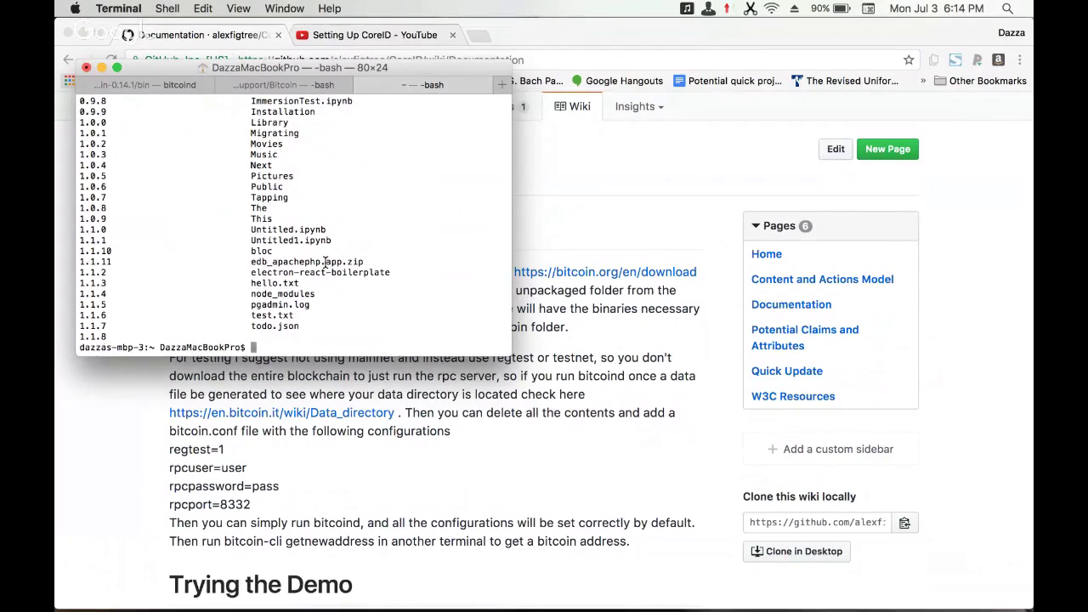
scroll(325, 263, up, 10)
- Move into the Documents folder and list its contents
text(cd)
text( bit)
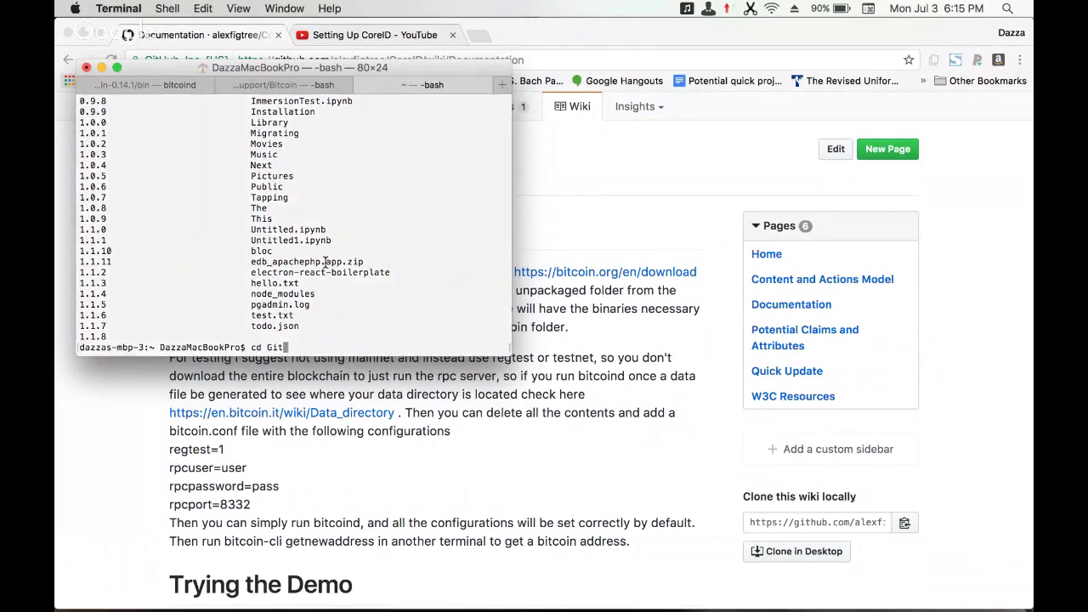
key(BackSpace)
key(BackSpace)
key(BackSpace)
text(Doc)
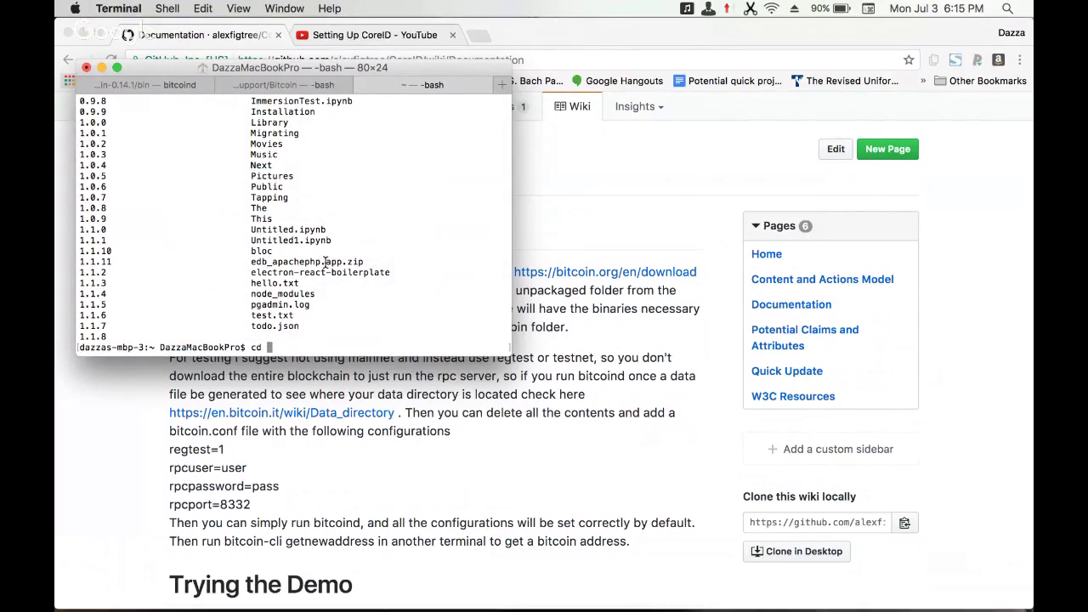
key(Tab)
key(Return)
text(ls)
key(Return)
text(cd git)
key(BackSpace)
key(BackSpace)
key(BackSpace)
key(BackSpace)
key(BackSpace)
key(BackSpace)
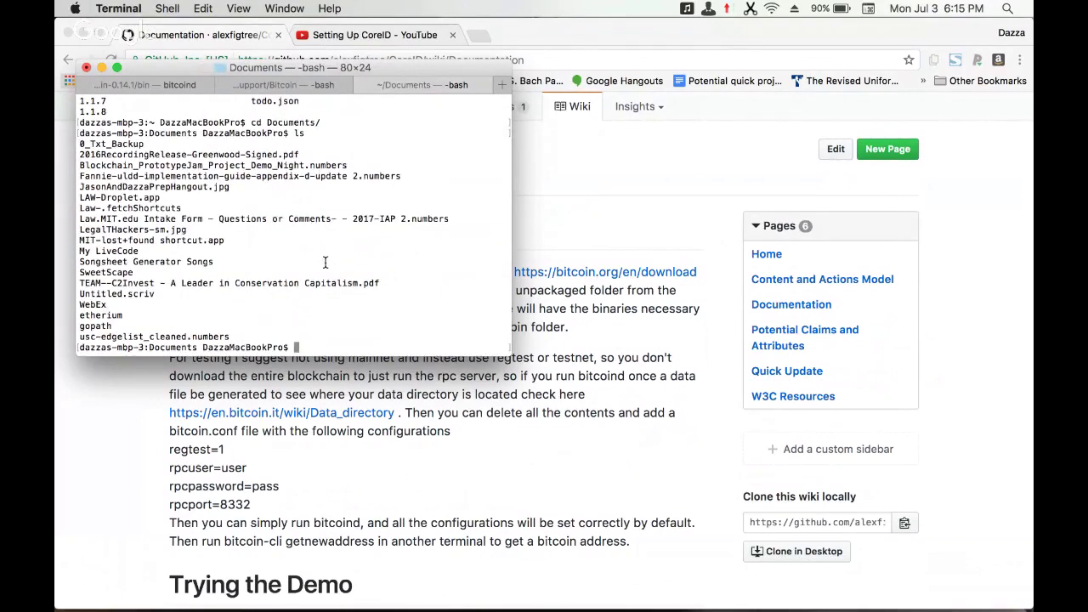
text(ls)
key(BackSpace)
key(BackSpace)
- Return home, then enter GitHubRepos and list its repositories
text(cd)
key(Return)
text(ls)
key(Return)
text(c)
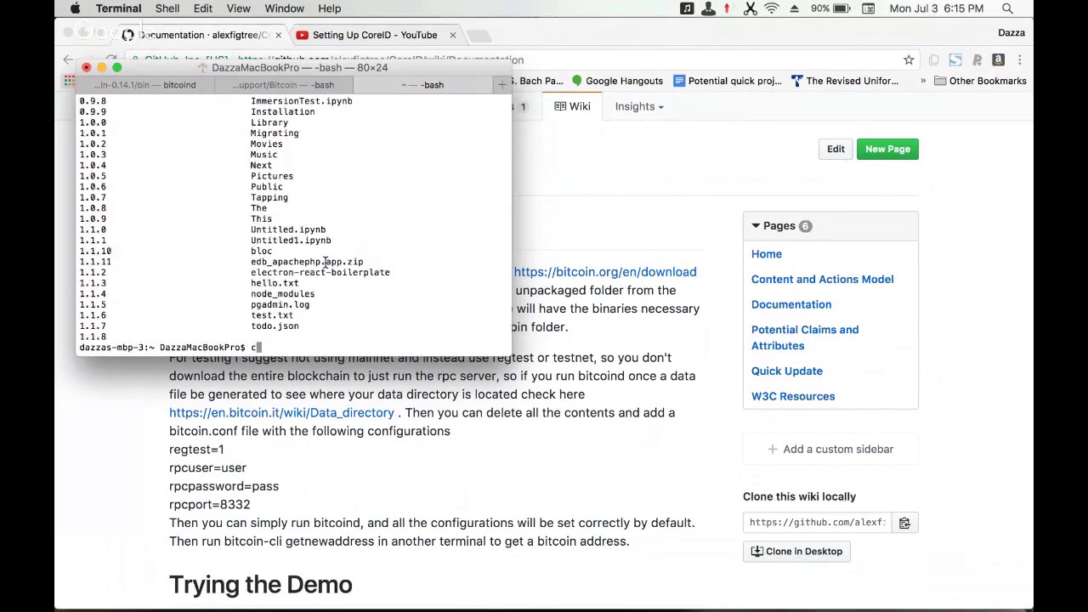
scroll(270, 224, up, 6)
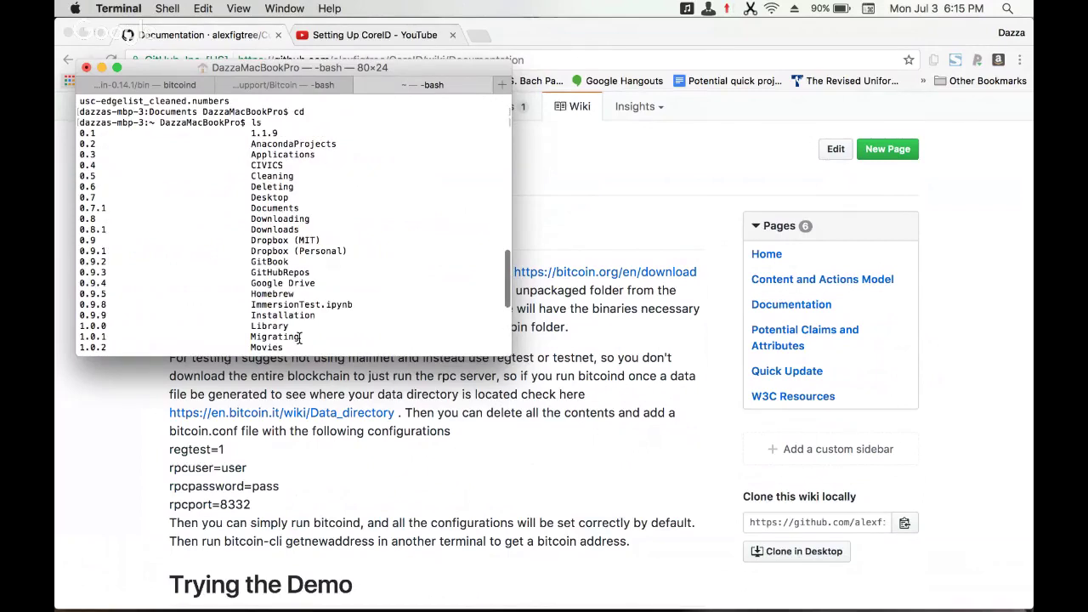
text(d Git)
key(Tab)
key(Tab)
text(H)
key(Tab)
key(Return)
text(ls)
key(Return)
- In the CoreID repo, run npm install and confirm git status shows nothing to commit
text(cd CoreID)
key(Return)
text(ls)
key(Return)
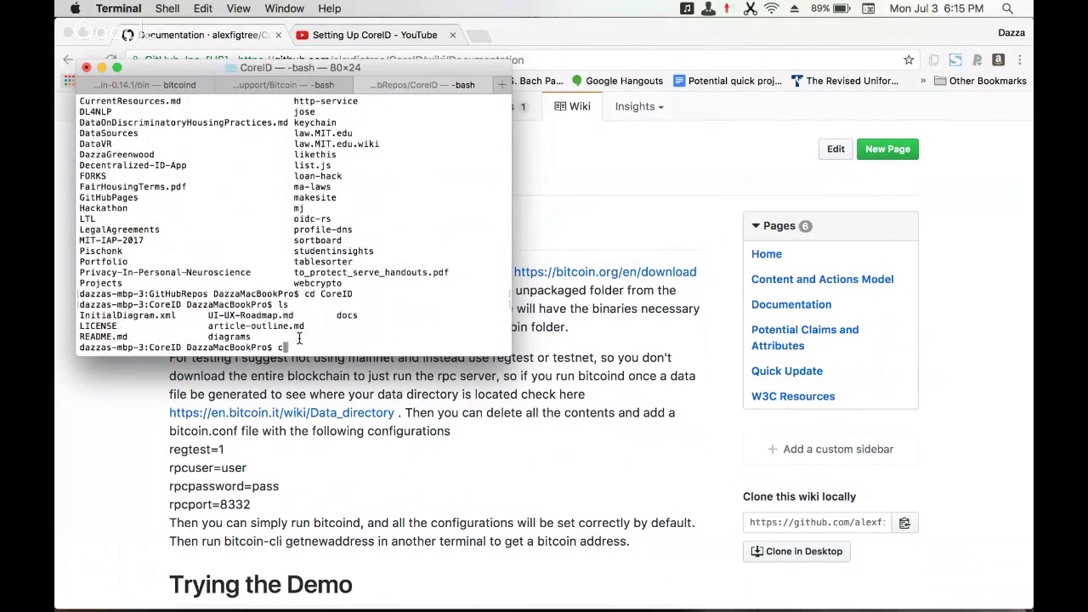
text(npm install)
key(Return)
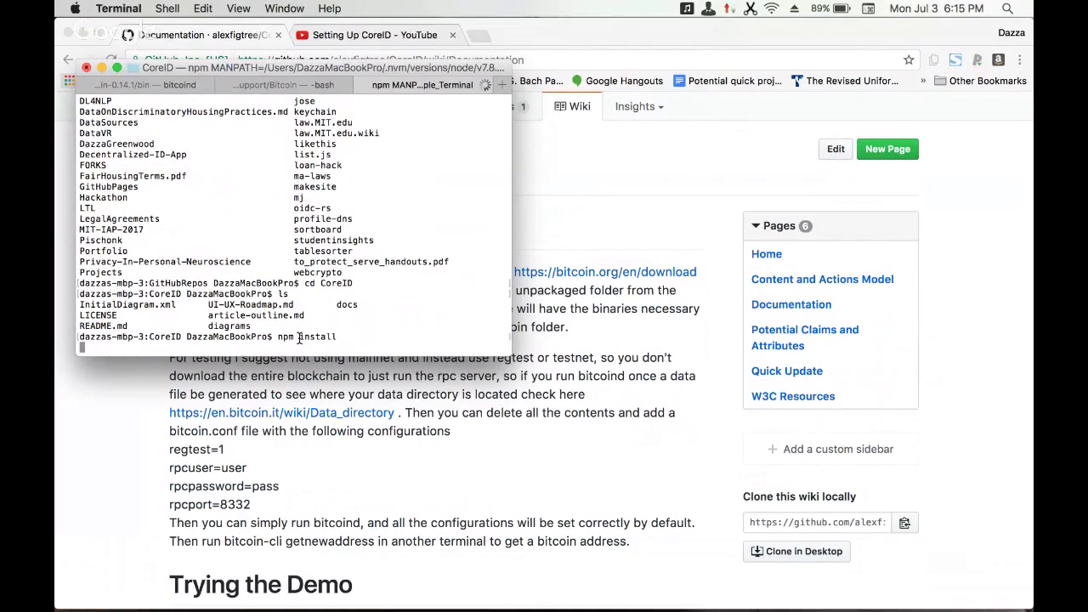
text(git st)
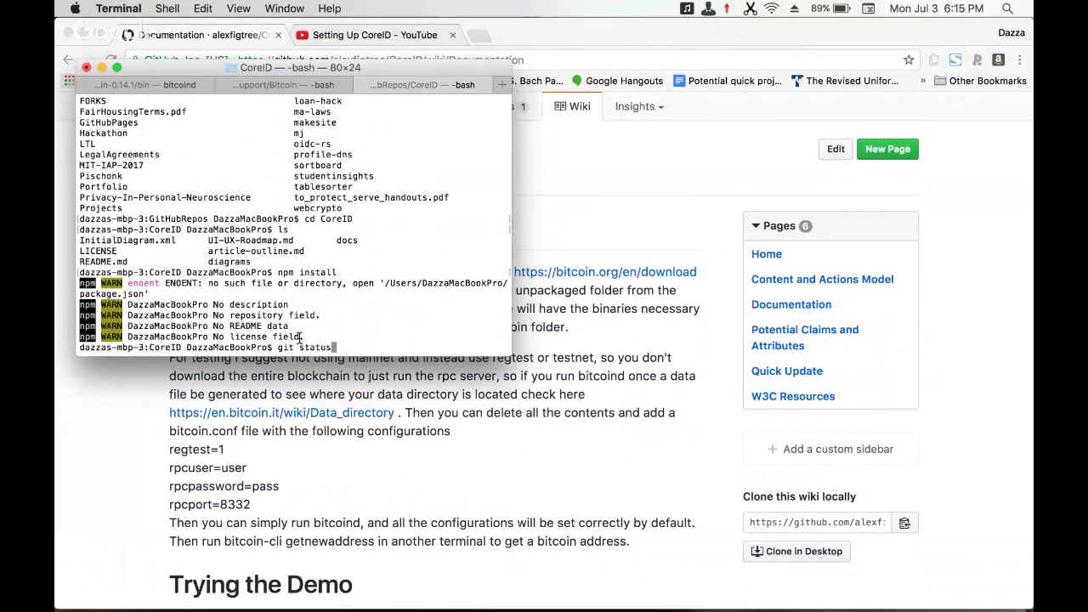
text(atus)
key(Return)
text(g)
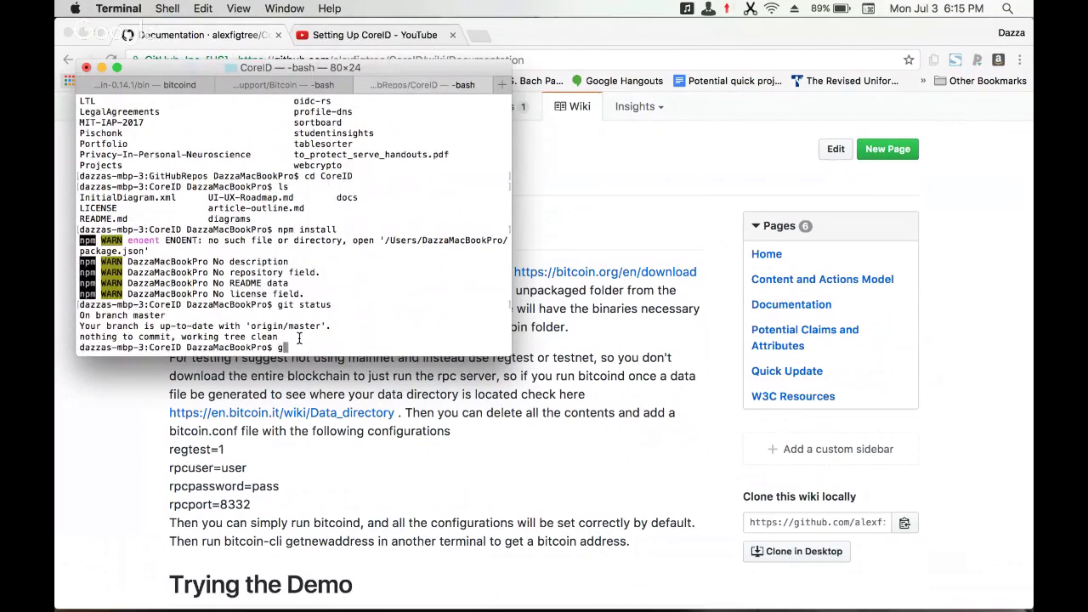
key(BackSpace)
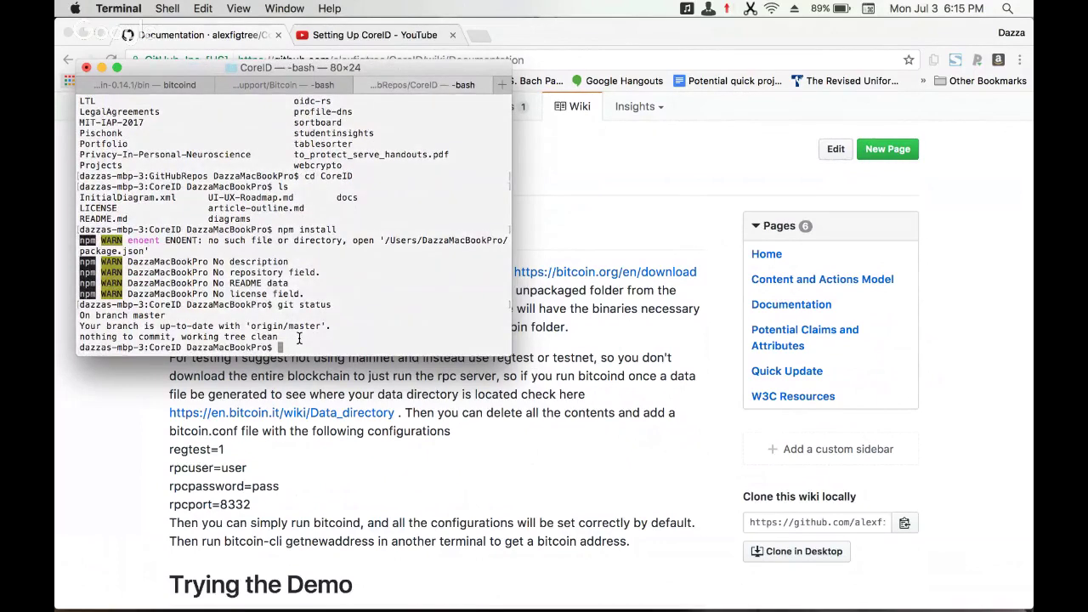
text(ls)
key(Return)
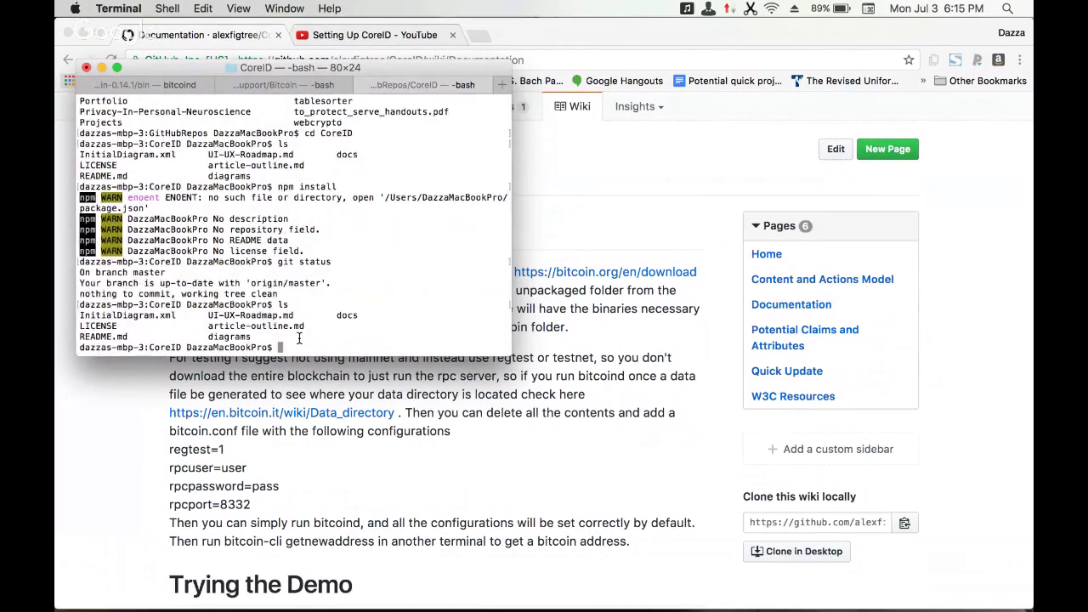
- Go back up to GitHubRepos with cd .. and list the repositories again
text(cd ..)
key(Return)
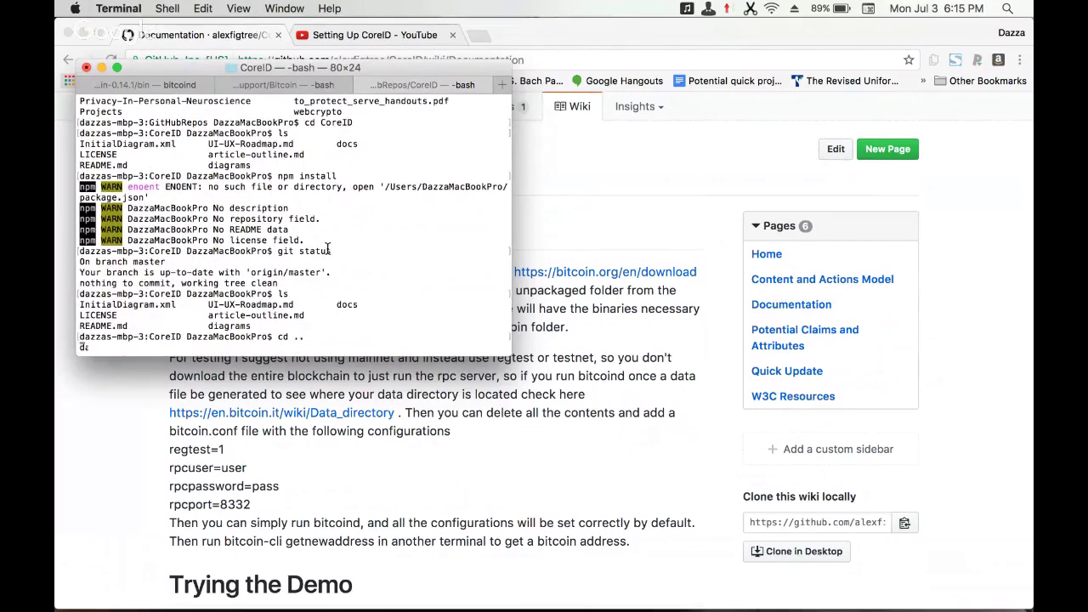
text(ls)
key(Return)
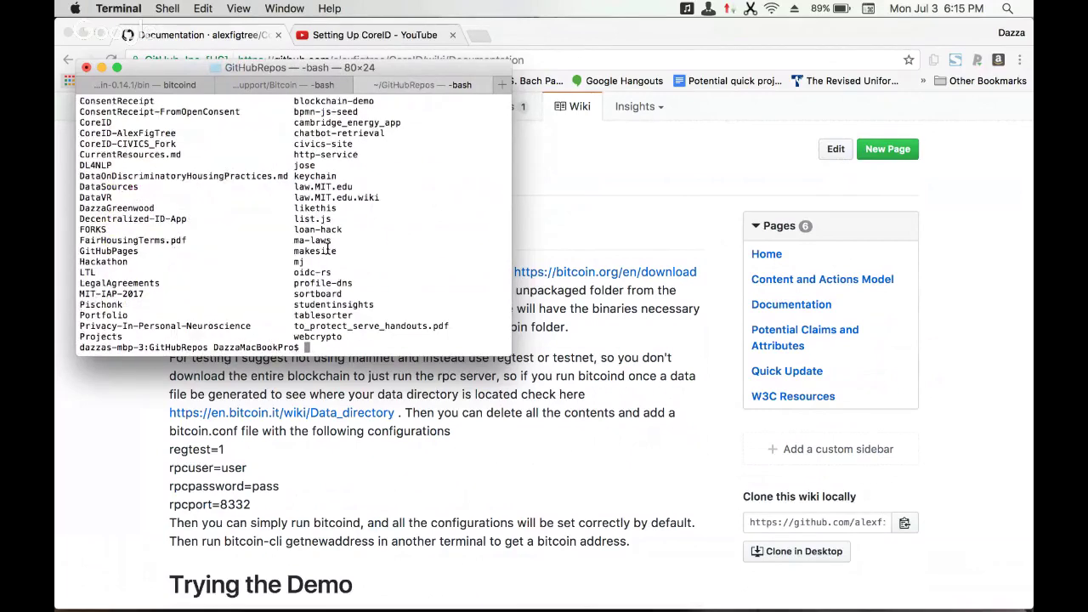
text(cd CoreID)
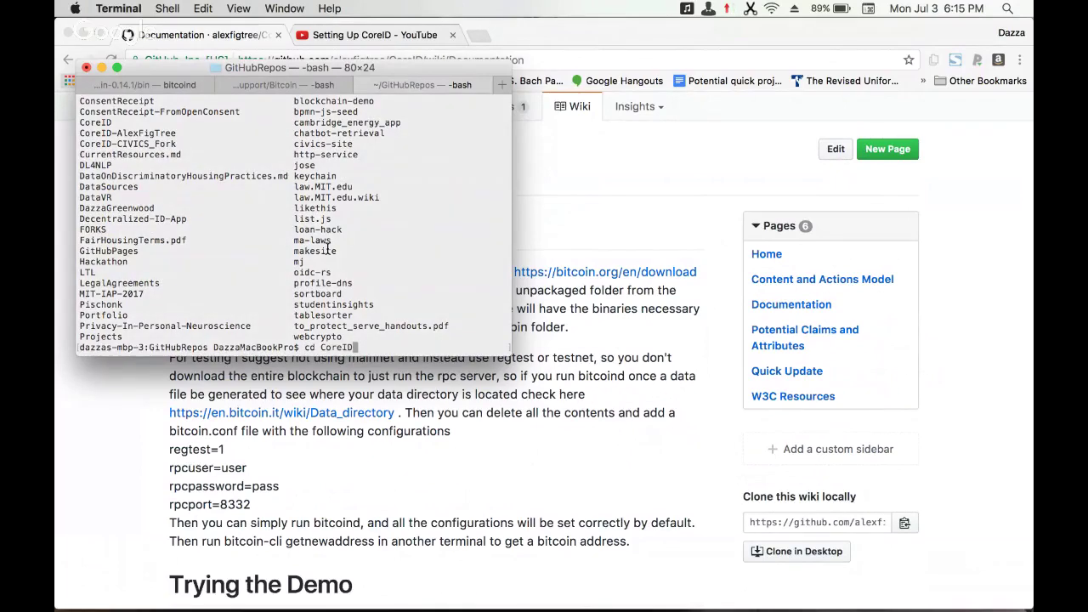
- Move into the CoreID-AlexFigTree folder and list its files
text(-A)
key(Tab)
key(Return)
text(ls)
- Check git status and run git pull, which aborts over local changes
key(Return)
text(cd)
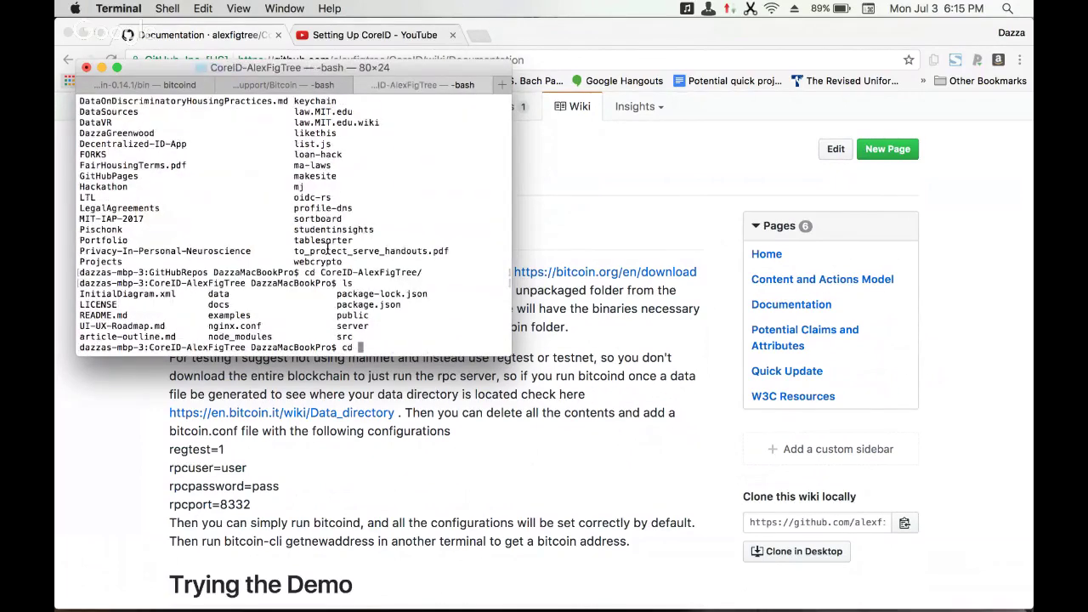
key(BackSpace)
key(BackSpace)
key(BackSpace)
text(git status)
key(Return)
text(git pul)
key(Return)
text(ls)
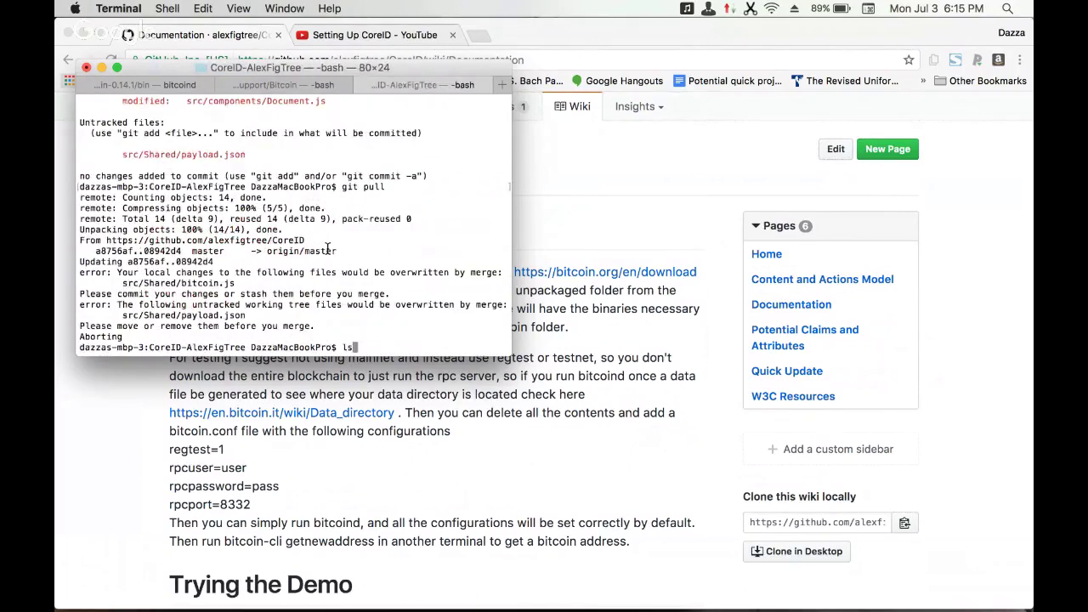
- Run npm install in the CoreID-AlexFigTree project
key(Return)
text(cd)
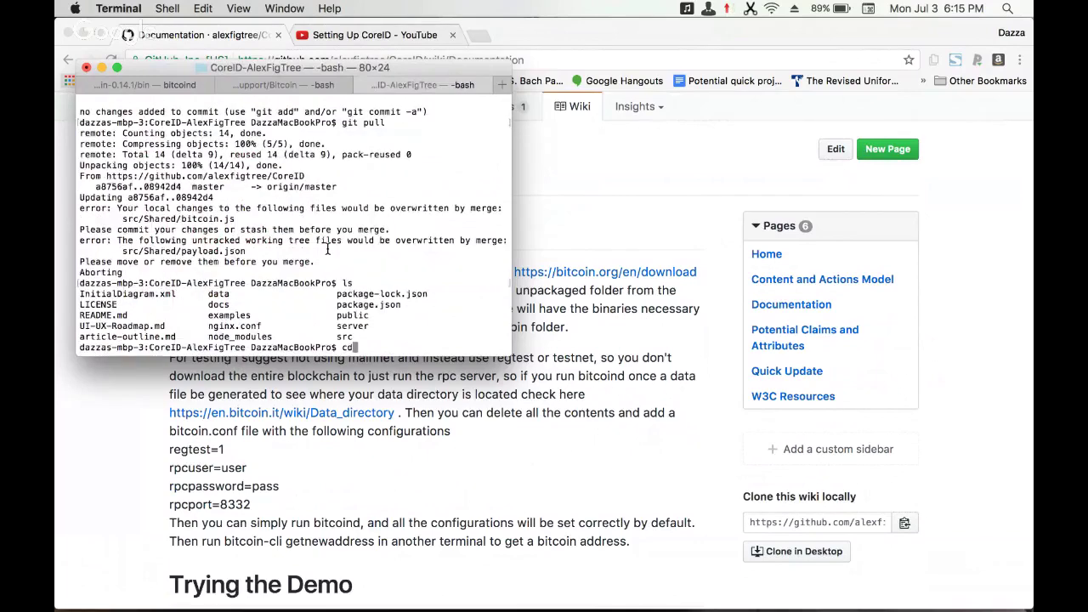
key(BackSpace)
key(BackSpace)
text(g)
text(pm install)
key(Return)
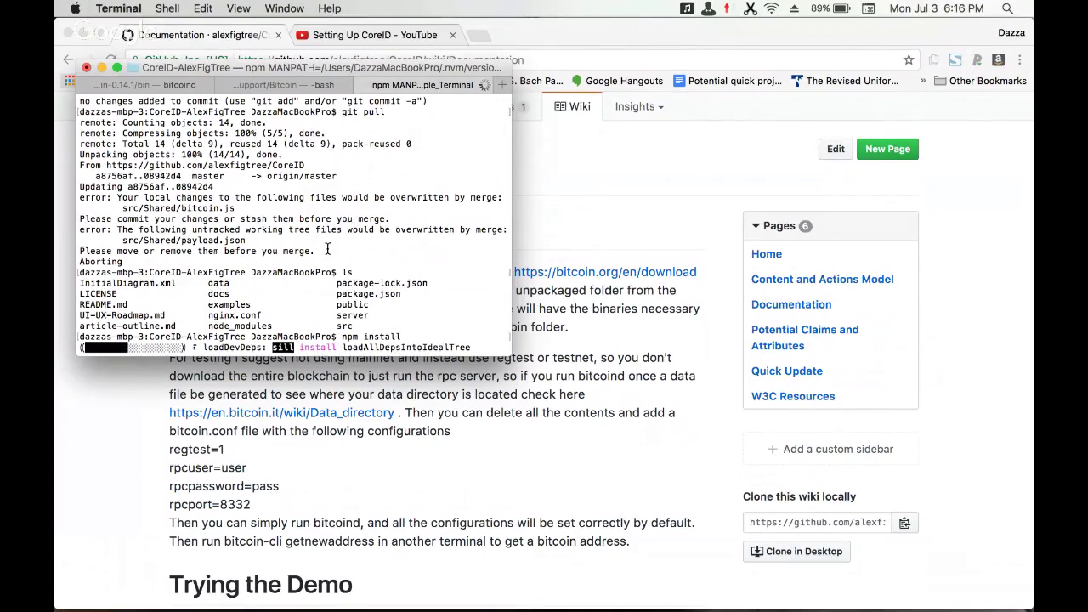
- Open a fourth terminal tab sitting in the home folder
key(super+t)
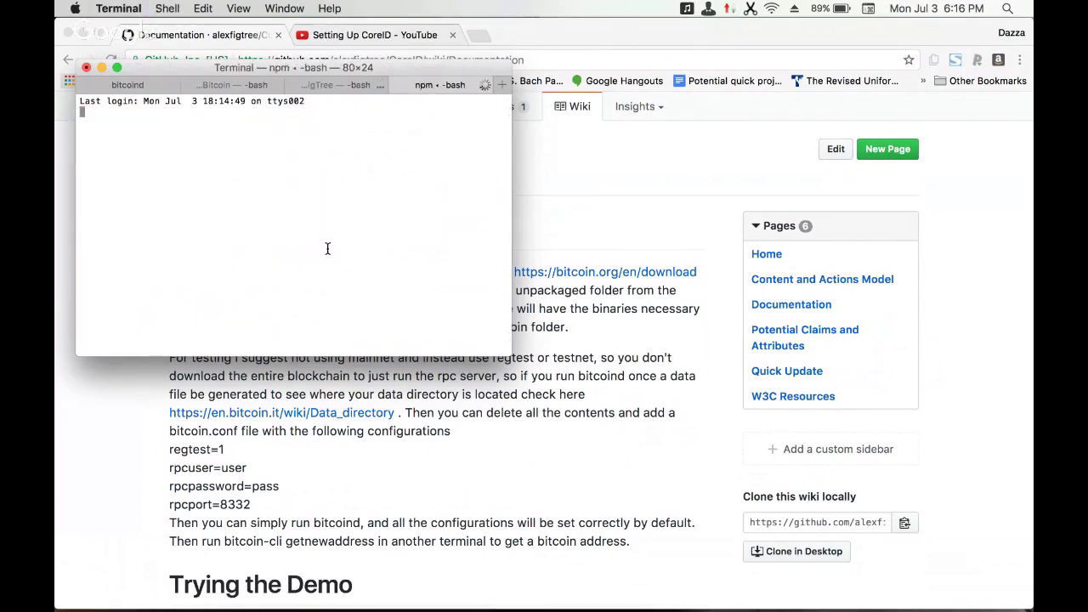
text(cd)
key(Return)
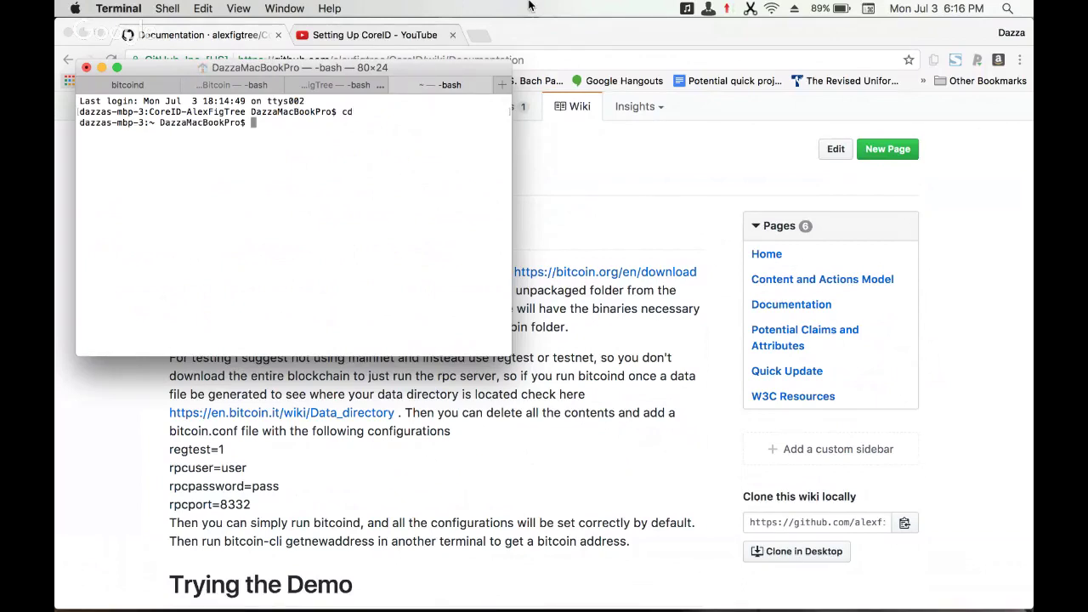
- Search Chrome for 'nginx in osX' and open the OSX Launchd | NGINX result
click(481, 38)
click(481, 37)
text(n)
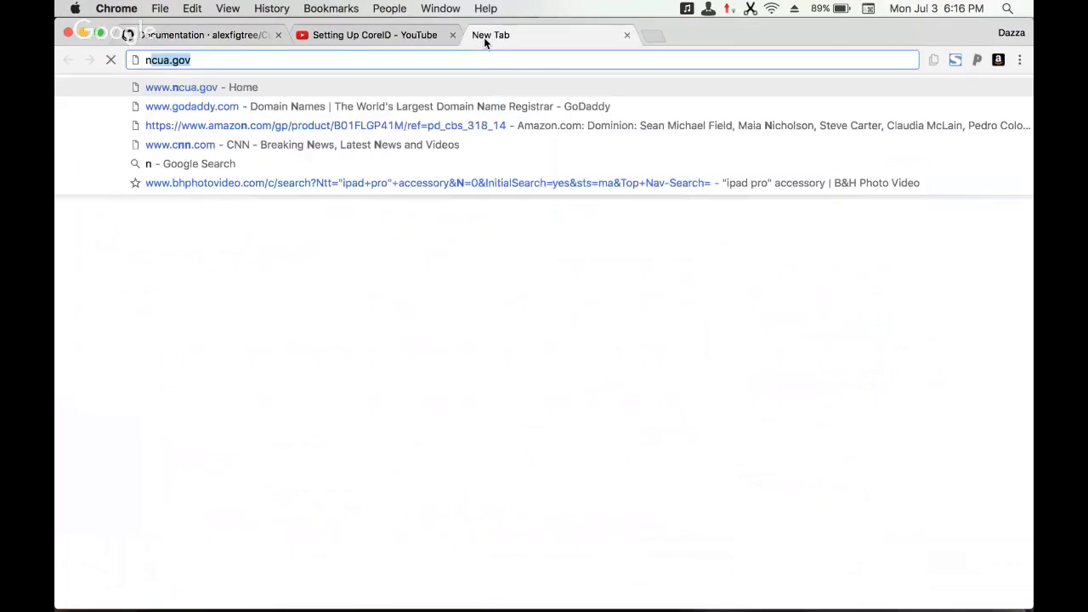
text(ginx in )
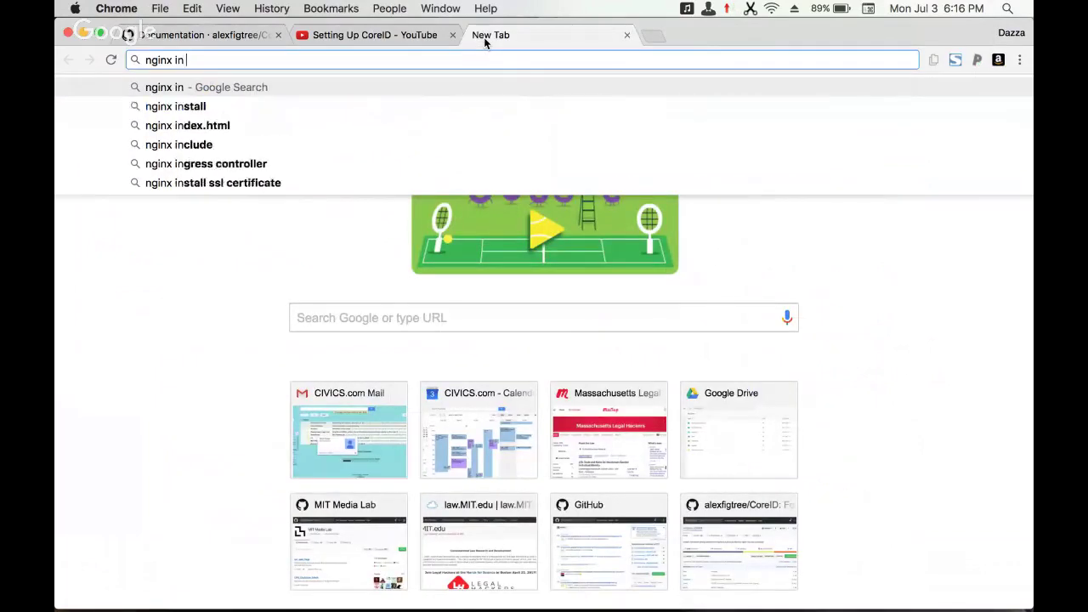
text(apple)
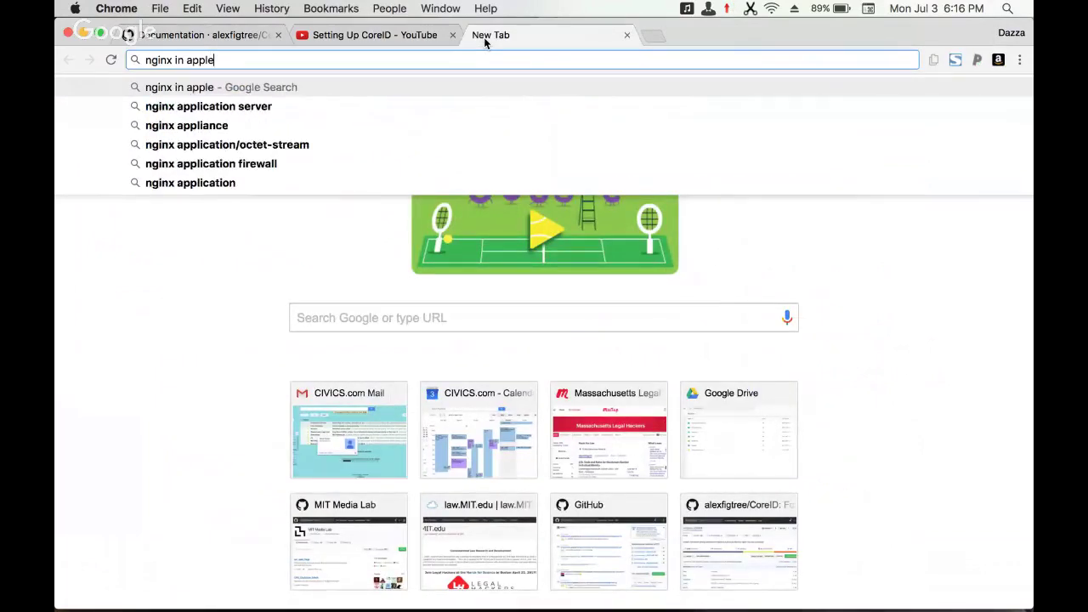
key(BackSpace)
key(BackSpace)
key(BackSpace)
key(BackSpace)
key(BackSpace)
text(osX)
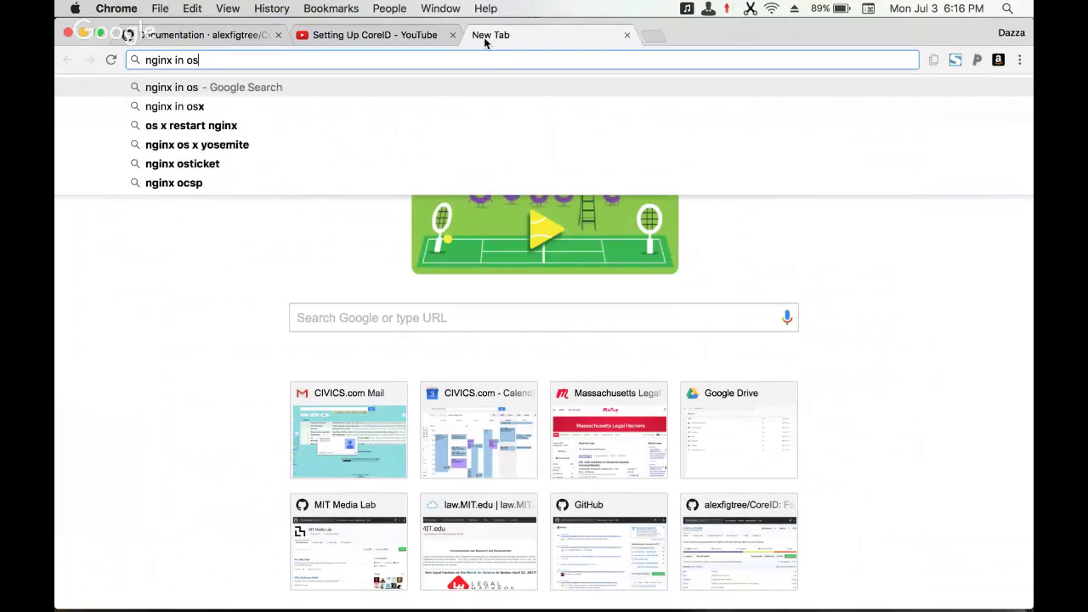
key(Return)
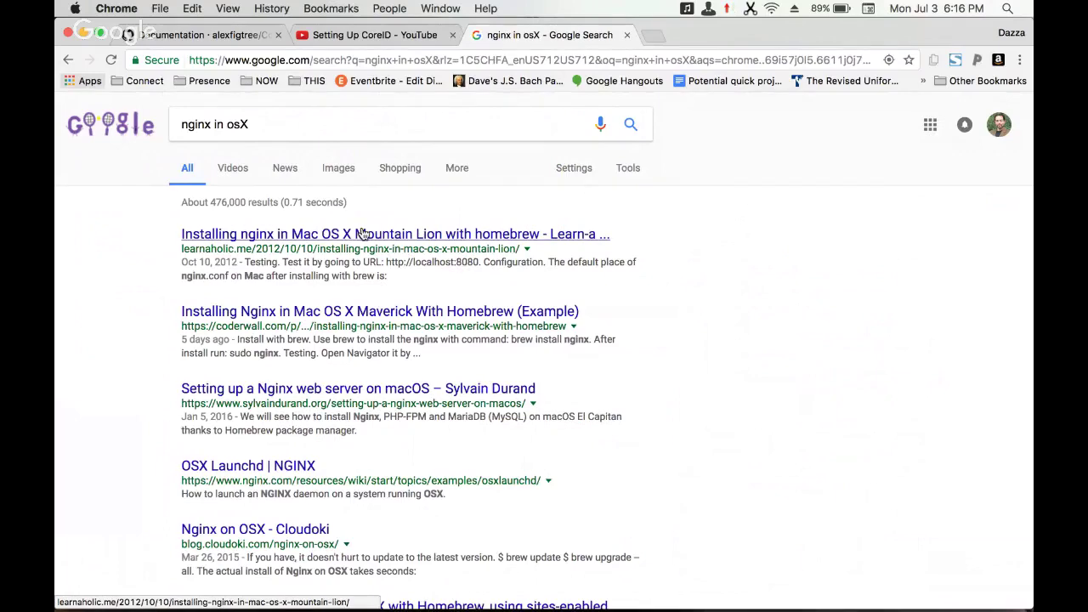
click(277, 471)
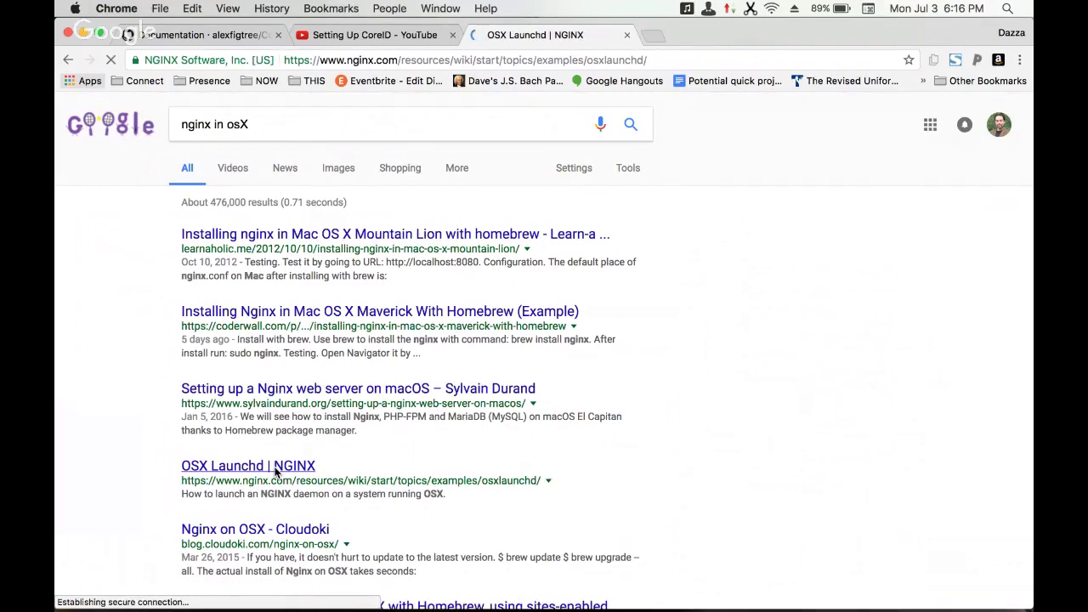
- Search instead for 'running nginx on osX', browse the results, then return to Terminal
scroll(274, 467, down, 7)
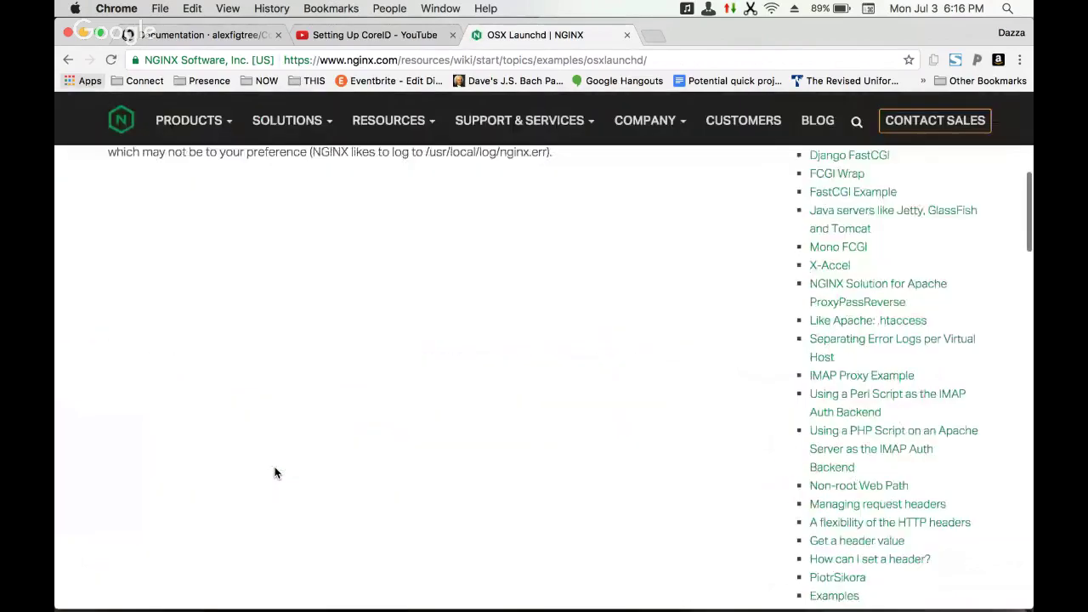
scroll(274, 471, up, 4)
key(super+bracketleft)
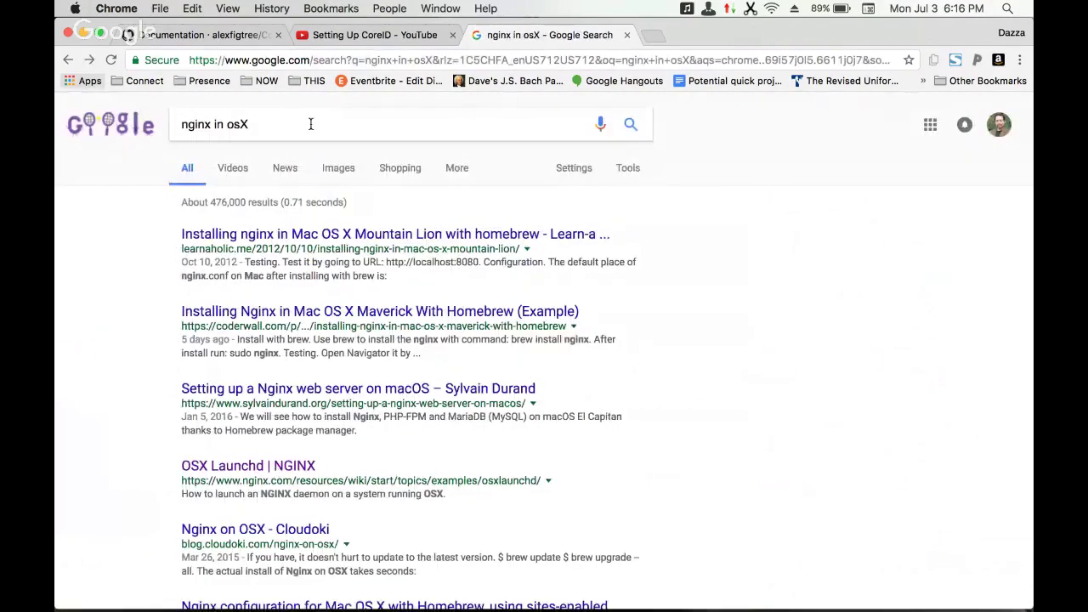
click(311, 126)
drag(312, 126, 225, 113)
text(runni)
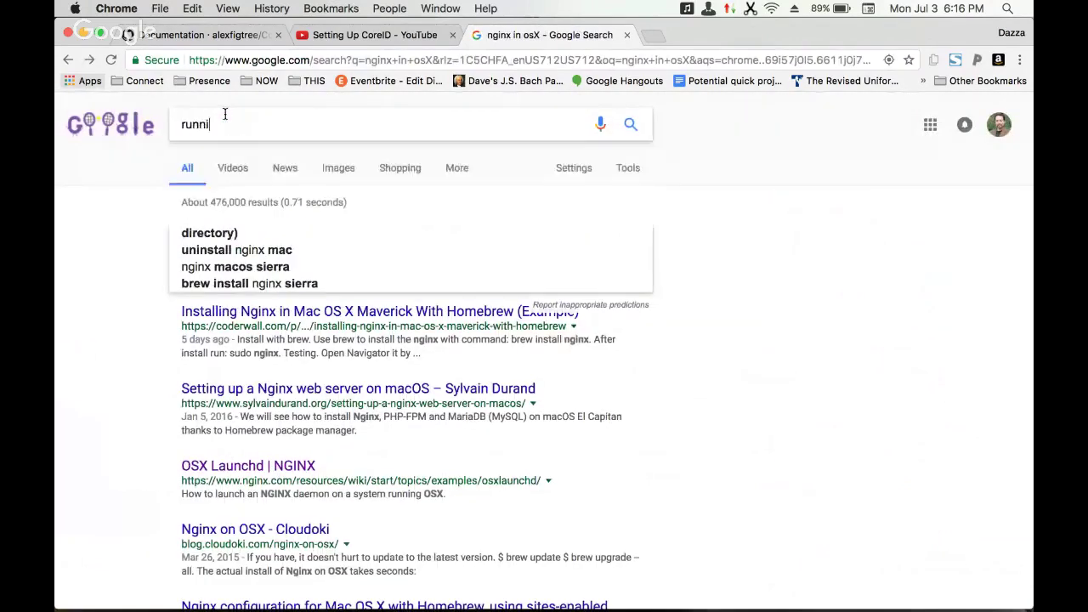
text(ng nginx on os)
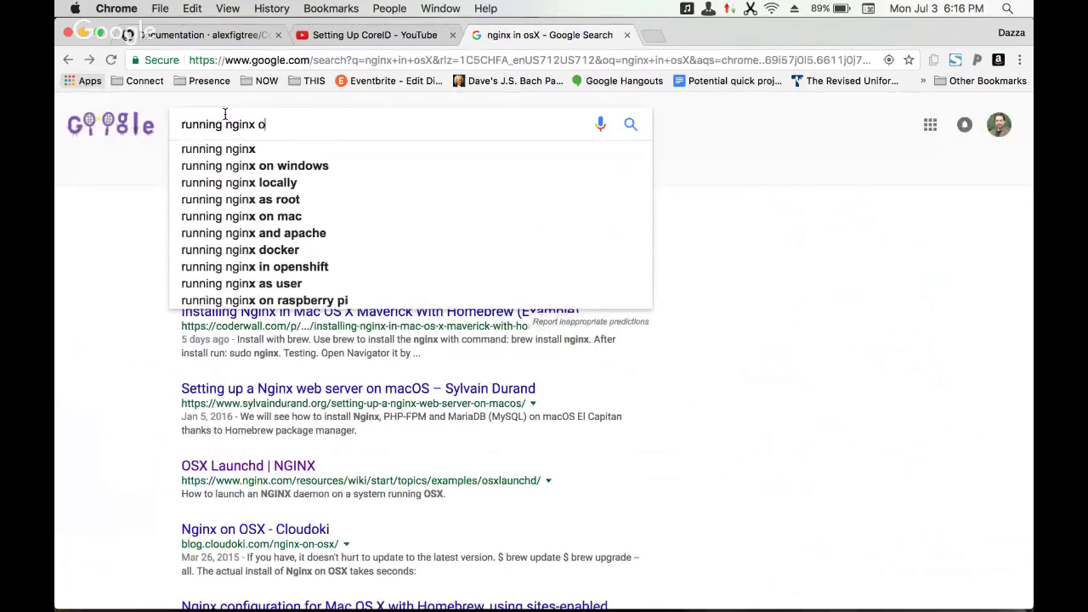
text(X)
key(Return)
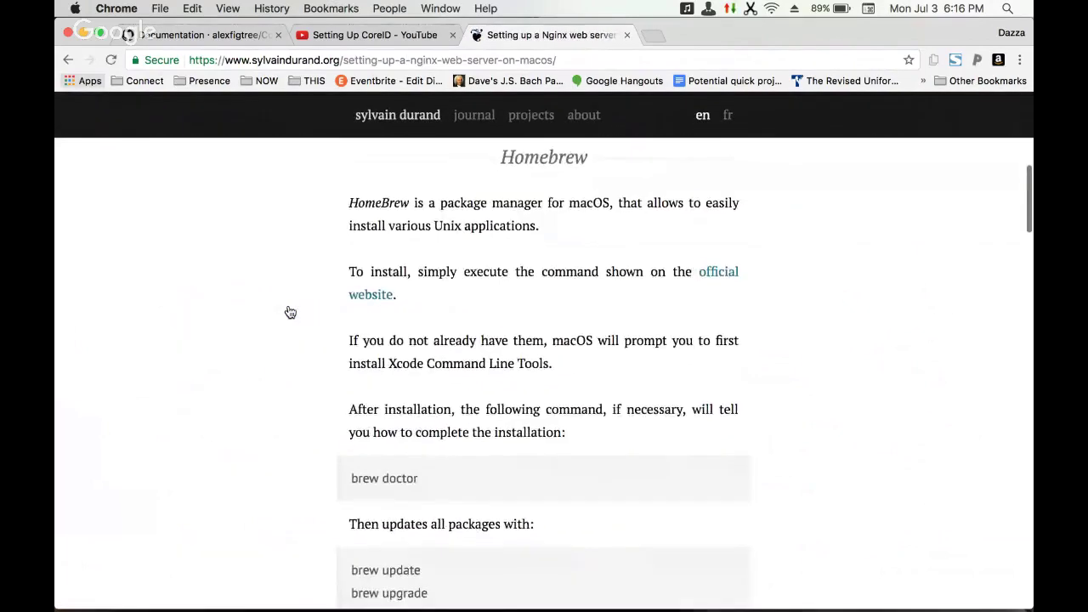
scroll(290, 312, down, 10)
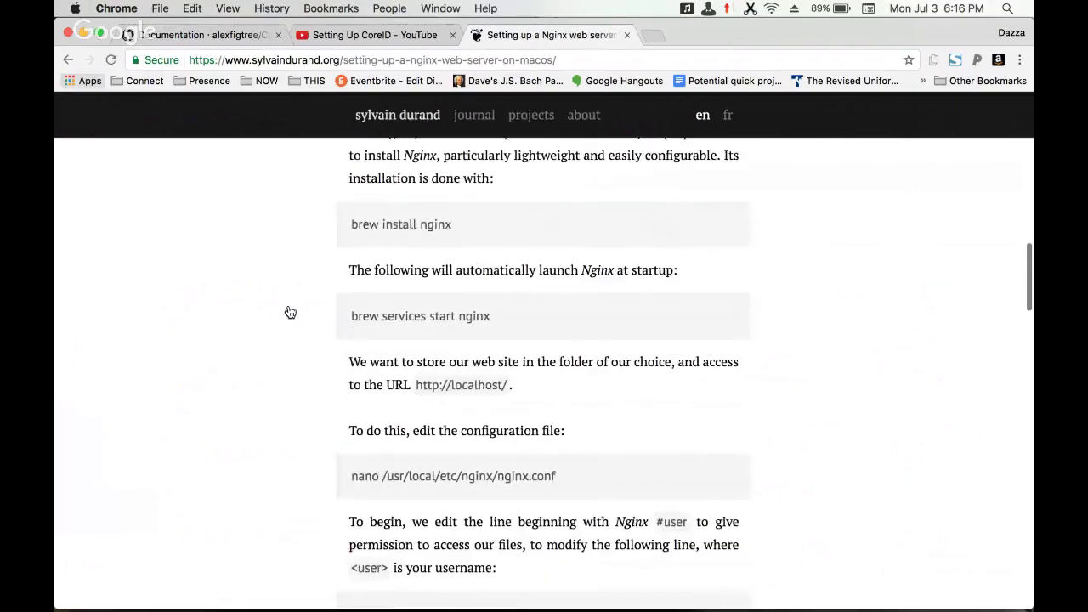
key(super+Tab)
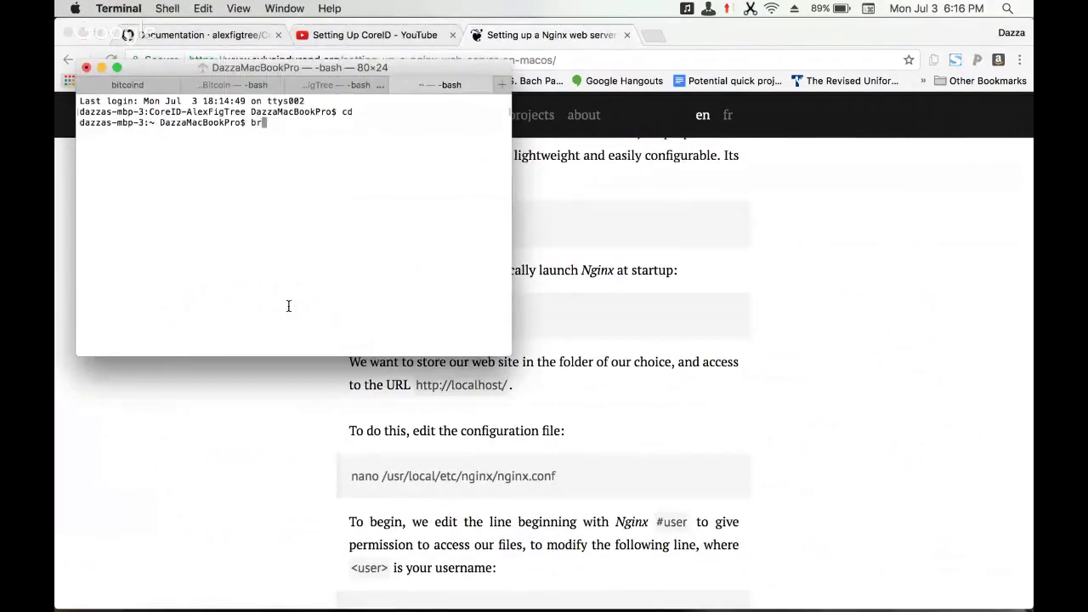
- Search Chrome in a new tab for 'nginx config location osX'
click(662, 37)
text(gnginx)
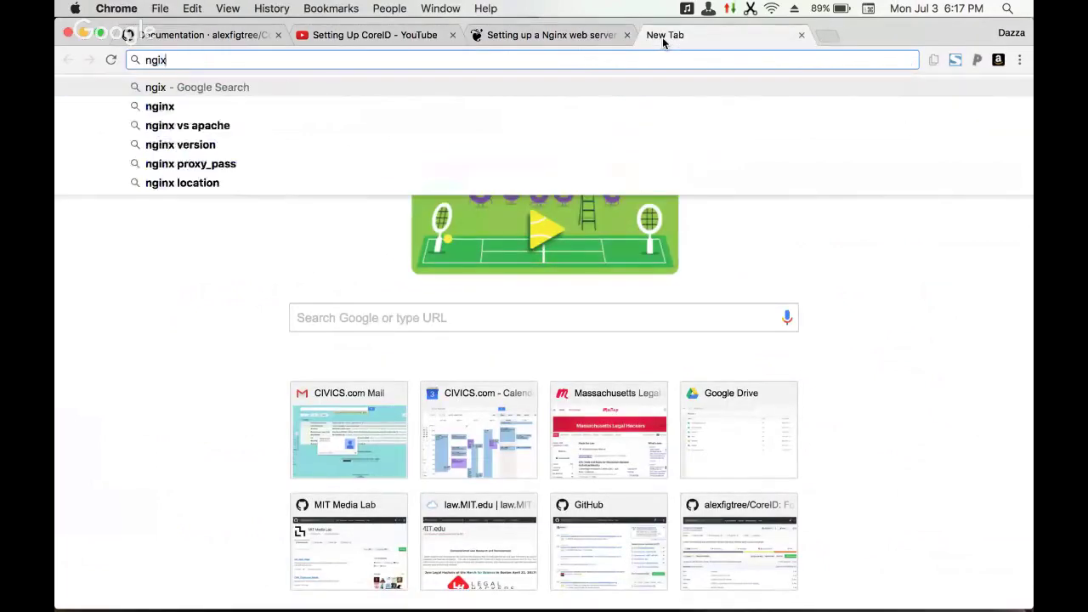
text( config)
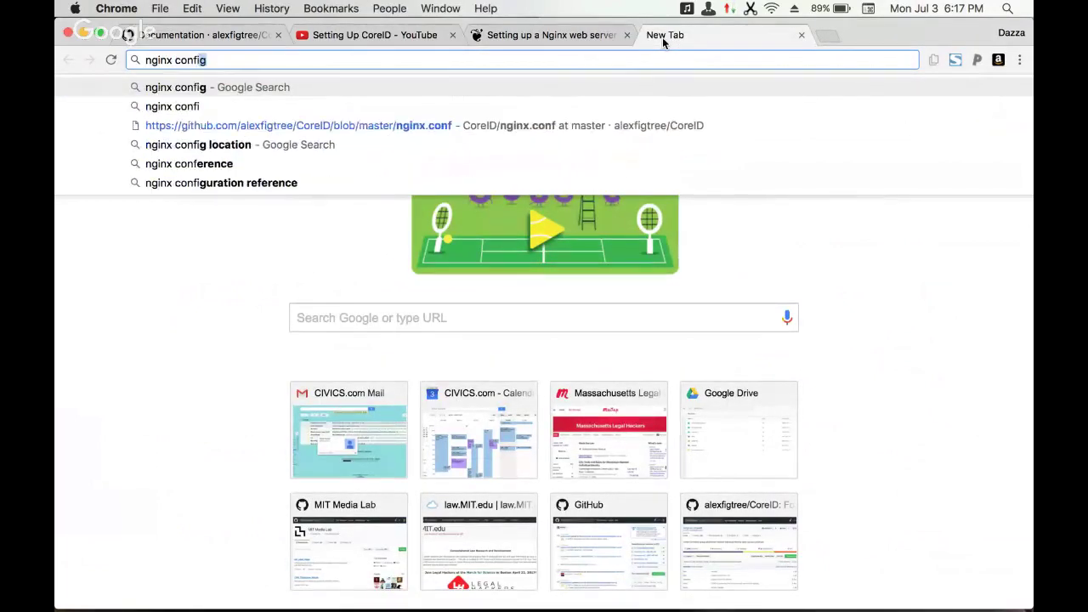
key(Down)
key(Return)
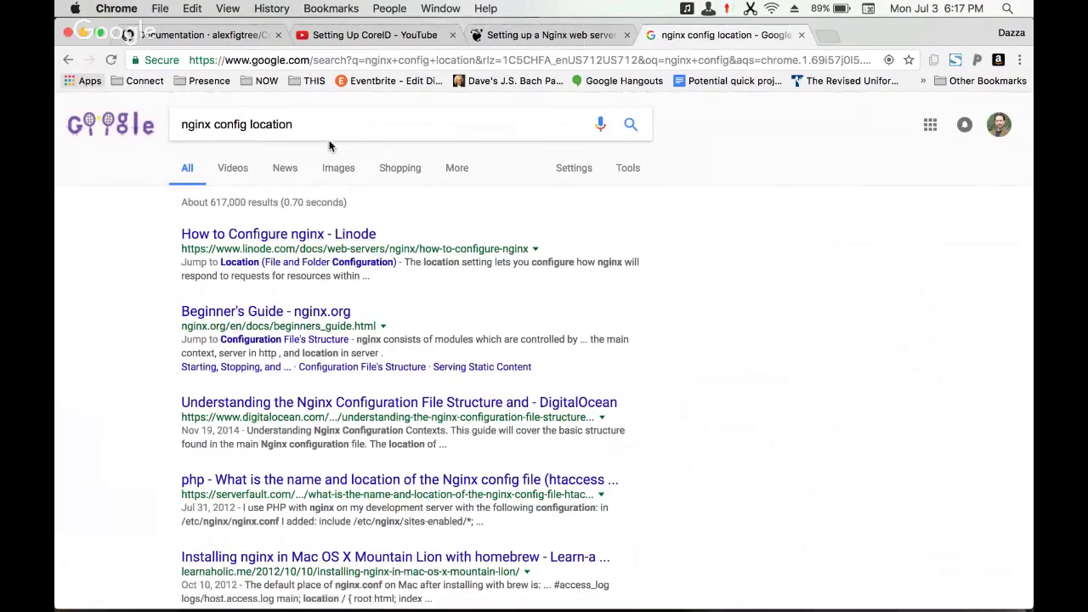
click(330, 133)
text(osX)
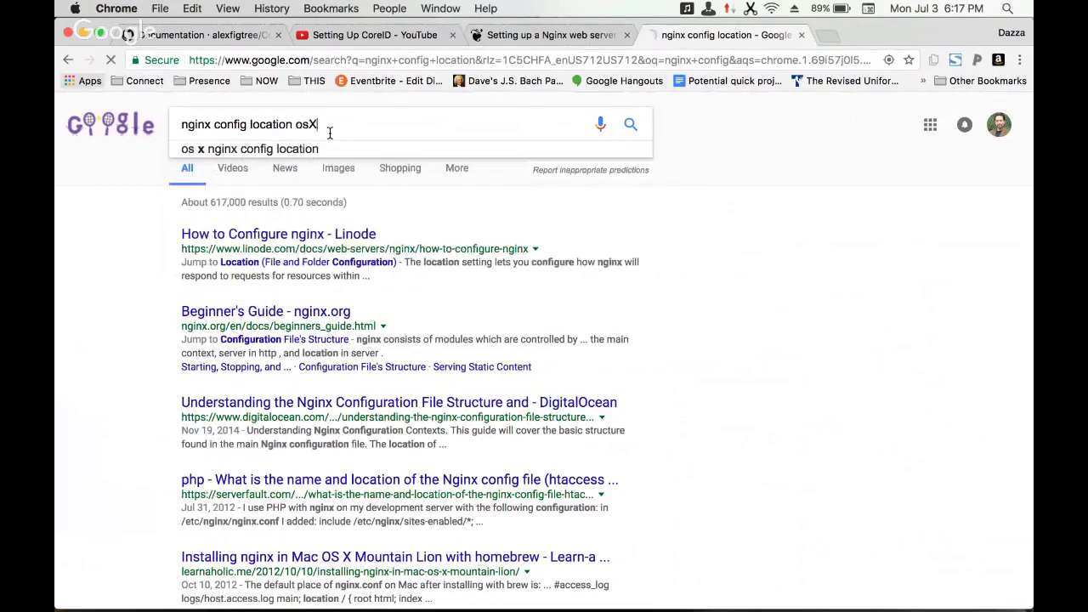
key(Return)
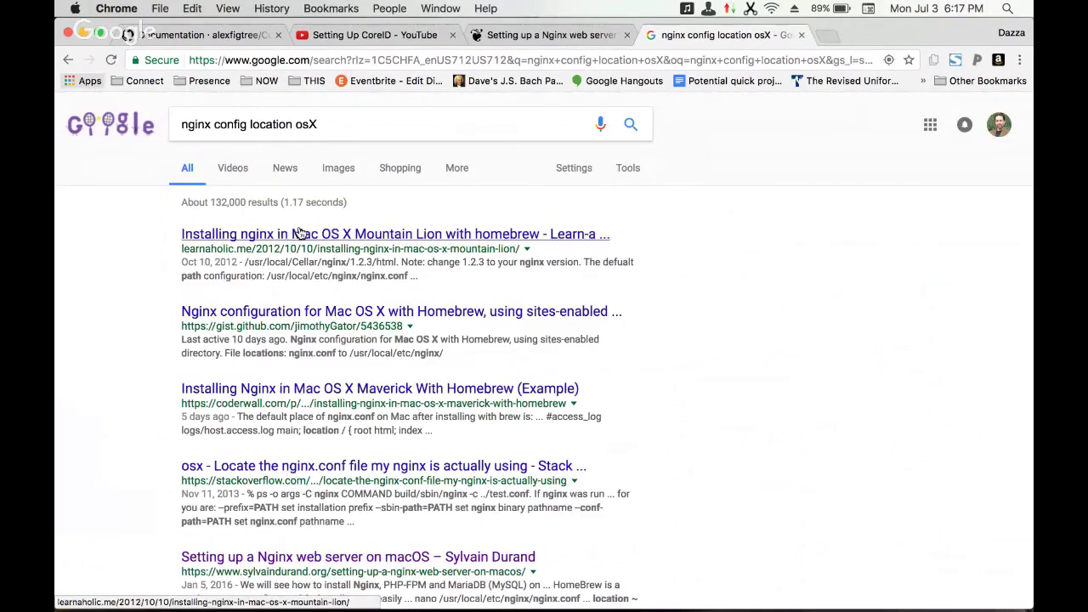
- Open the Learn-a-holic Mountain Lion nginx guide showing /usr/local/etc/nginx/nginx.conf, then return to Terminal
click(299, 232)
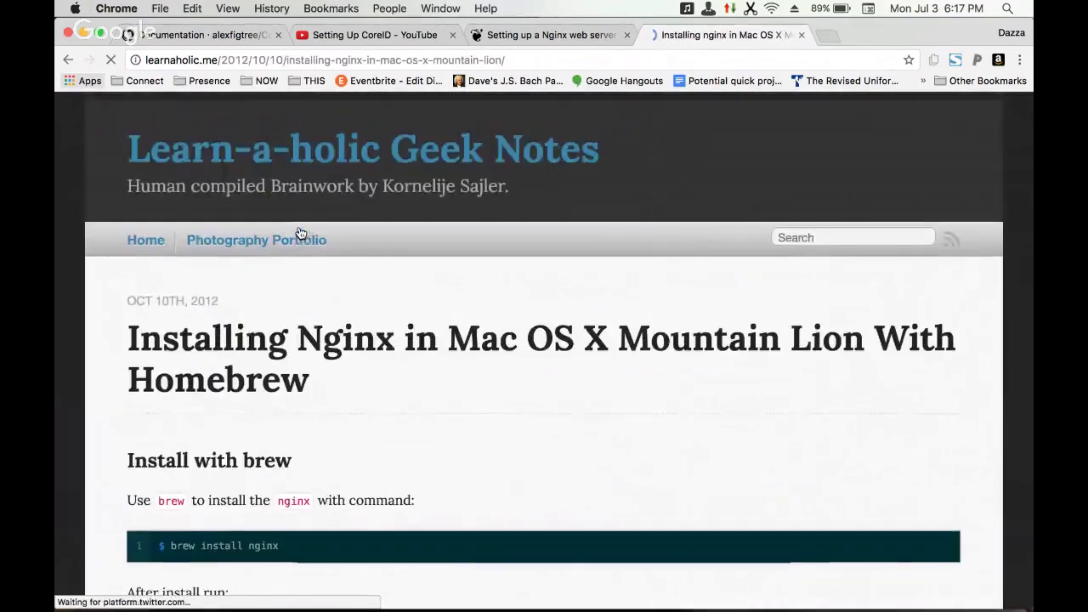
scroll(299, 232, down, 10)
scroll(299, 232, down, 3)
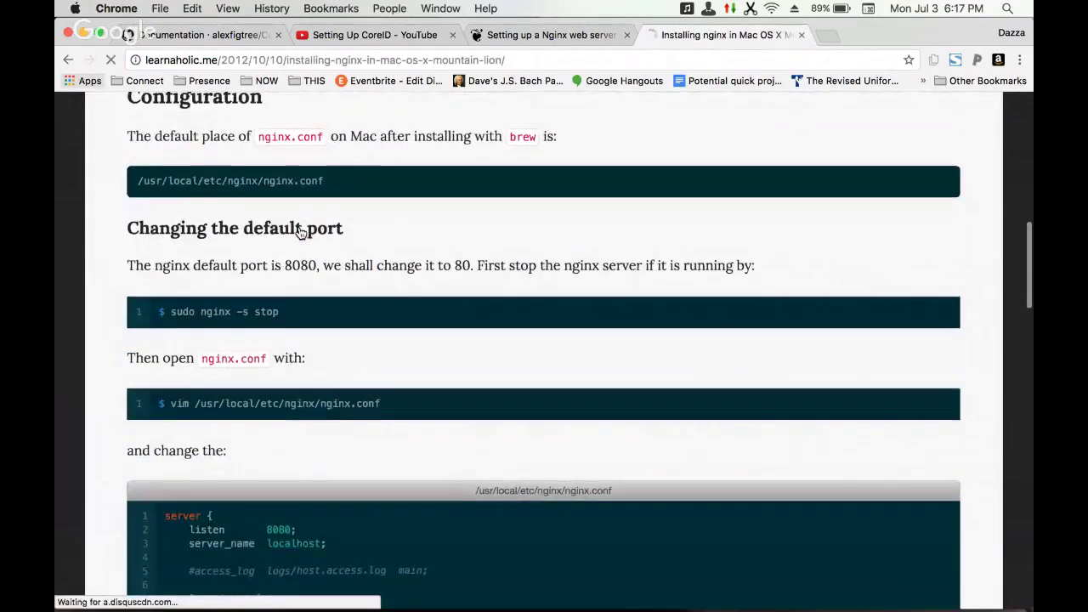
scroll(298, 230, up, 1)
key(super+Tab)
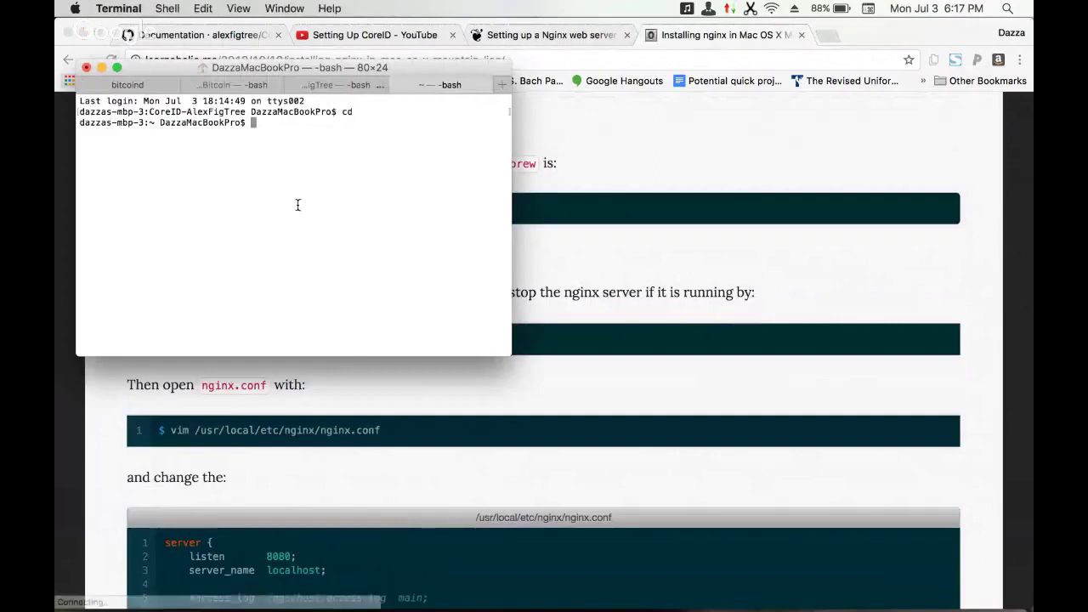
- Center the Terminal window and change into /usr/local/etc/nginx/
drag(343, 70, 500, 287)
text(cd )
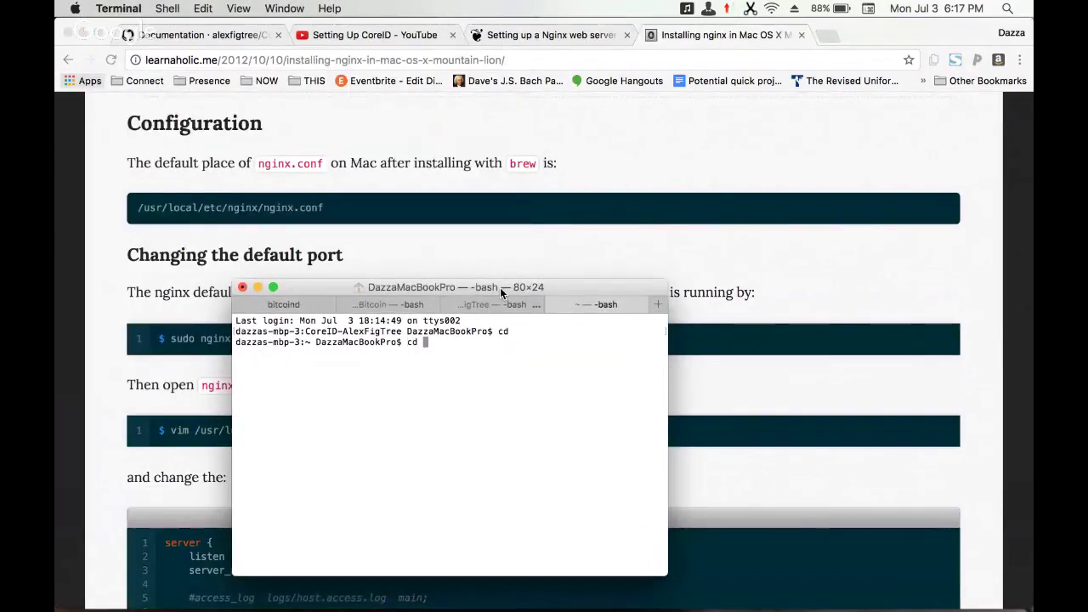
text(/usr/local/)
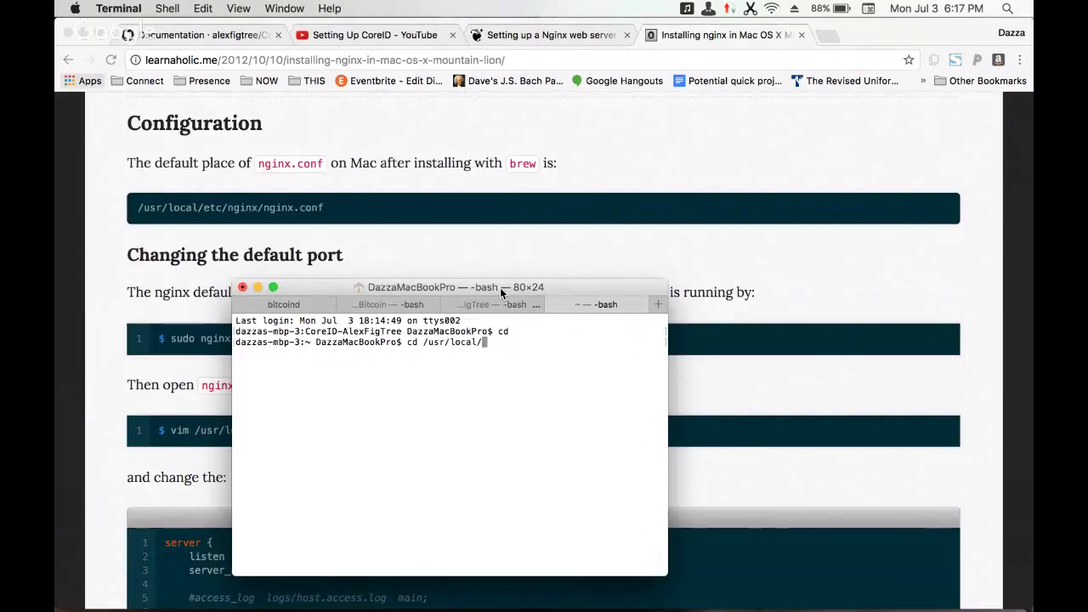
text(etc/nginx/nginx)
key(Return)
text(l)
key(BackSpace)
key(Up)
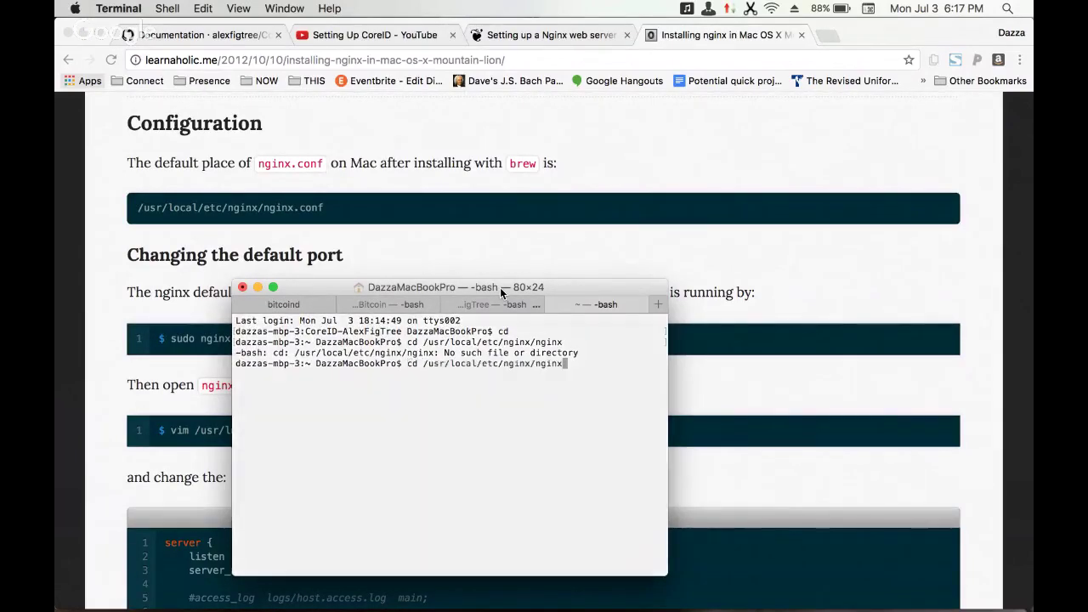
key(BackSpace)
key(BackSpace)
key(BackSpace)
key(BackSpace)
key(Return)
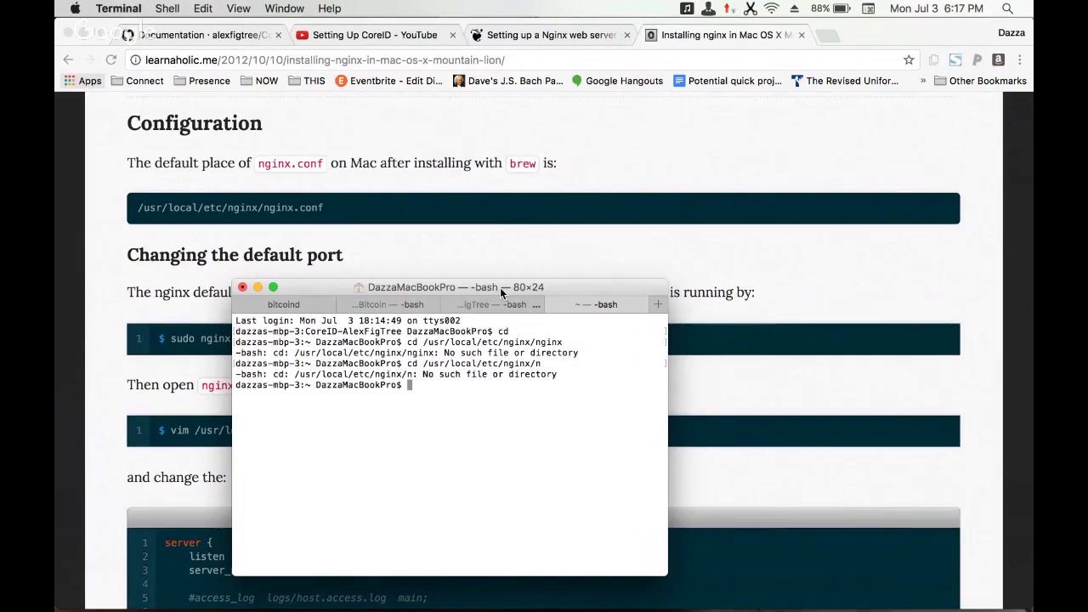
key(Up)
key(BackSpace)
key(Return)
- List the nginx folder and print nginx.conf with cat
text(ls)
key(Return)
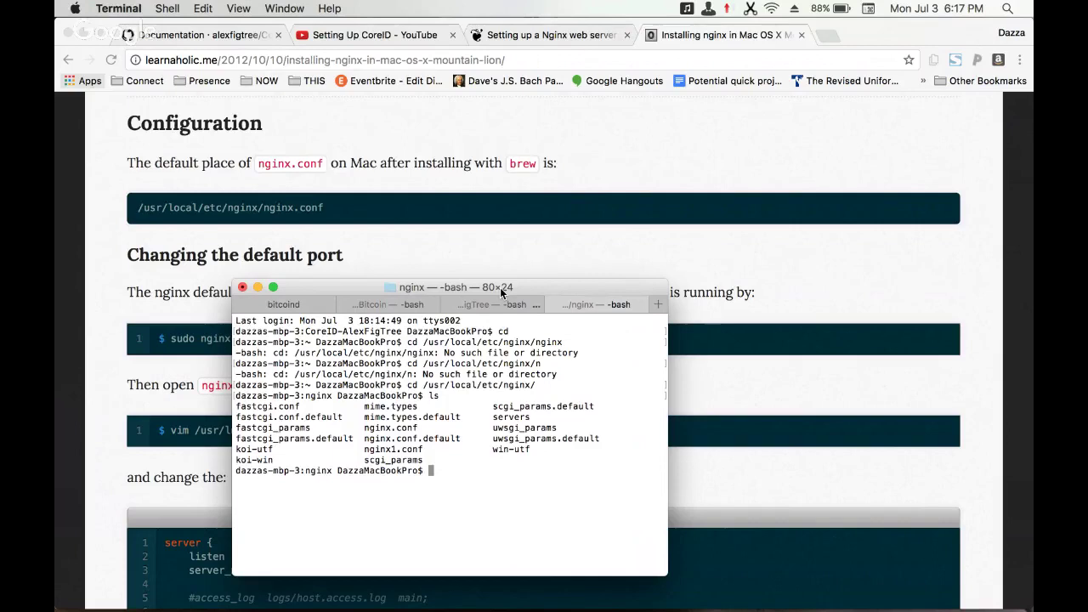
text(ls)
key(Return)
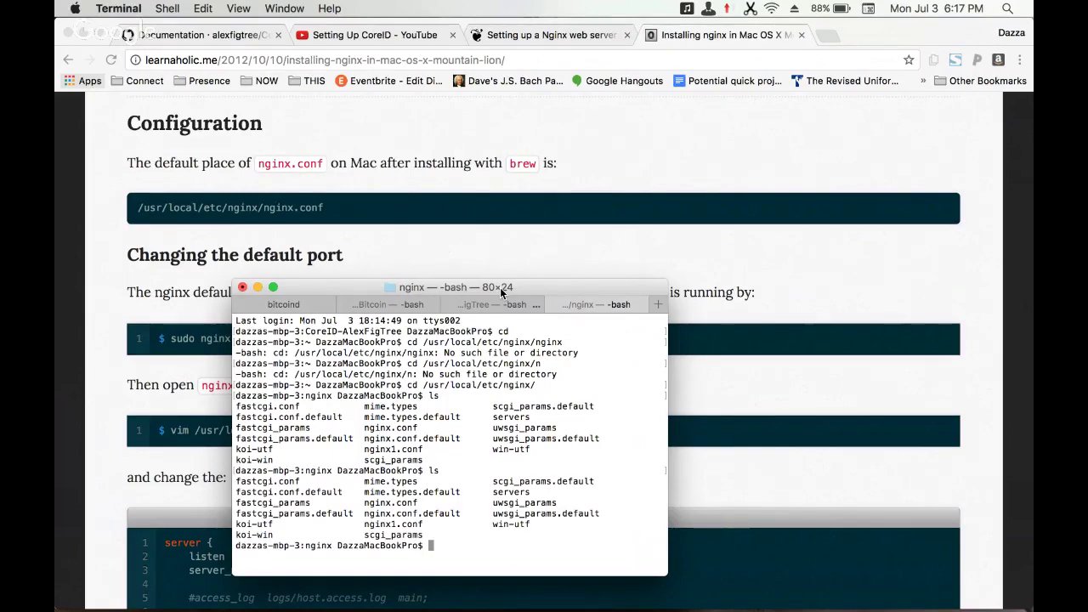
text(cat nginx.con)
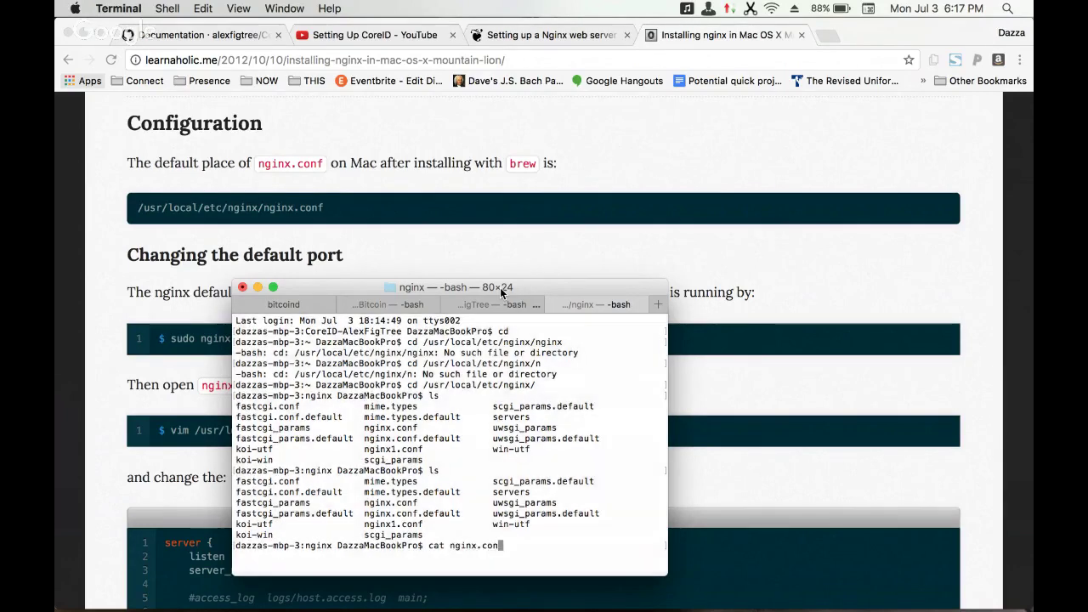
text(f)
key(Return)
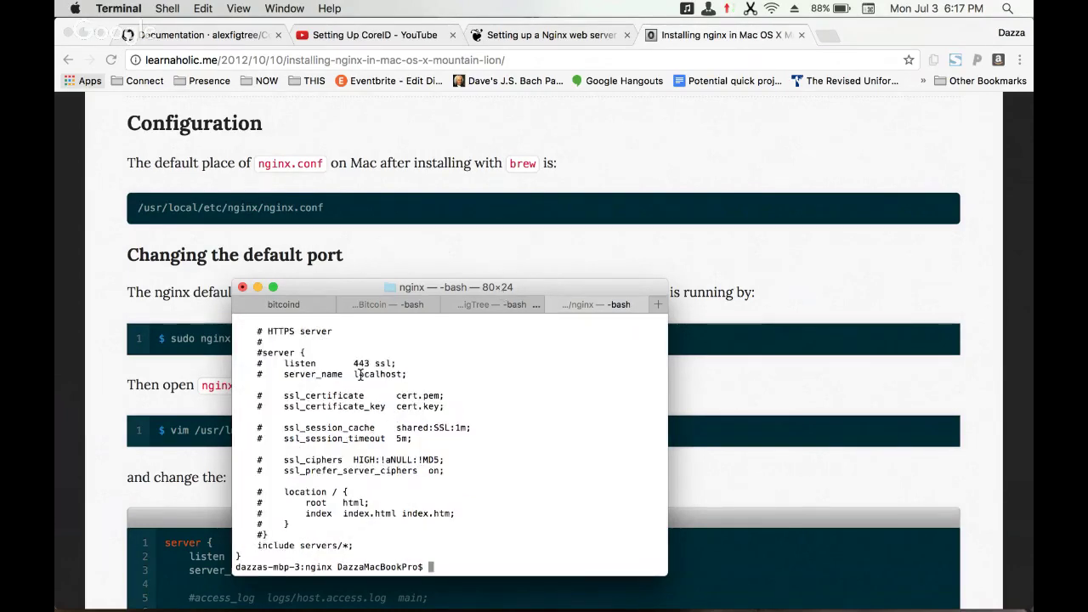
- Review nginx.conf, highlighting the / block to port 3000 and /bitcoind to port 8332
scroll(358, 375, up, 10)
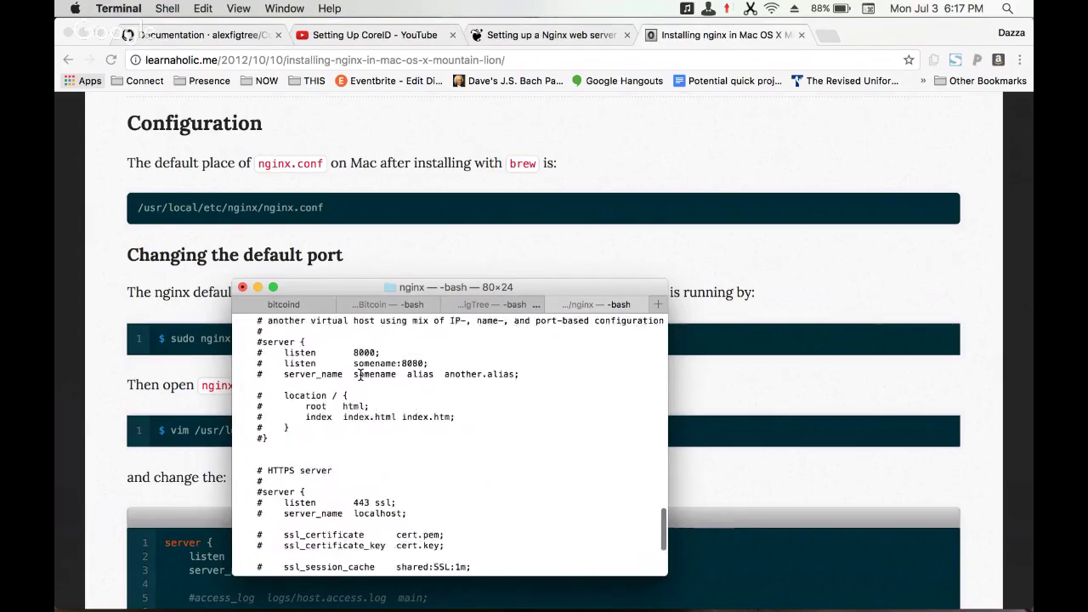
scroll(360, 374, up, 10)
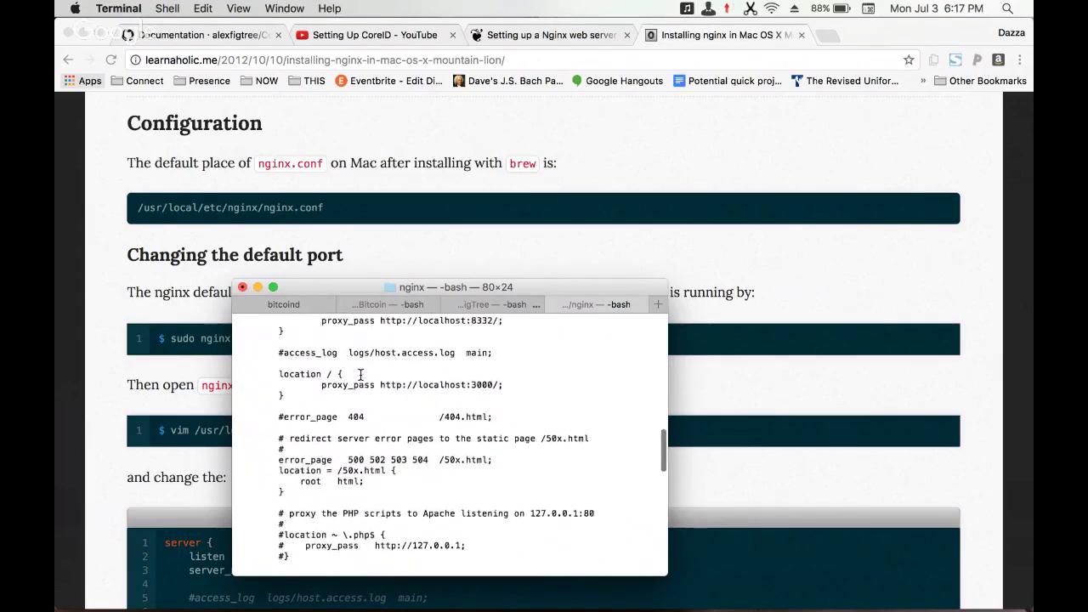
scroll(360, 374, up, 1)
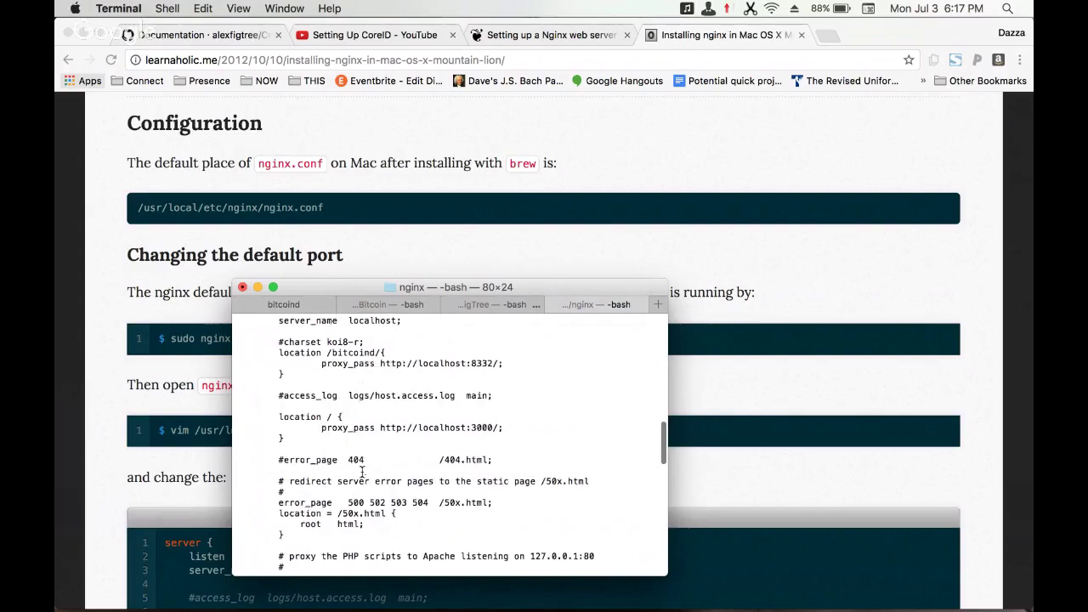
drag(297, 439, 279, 418)
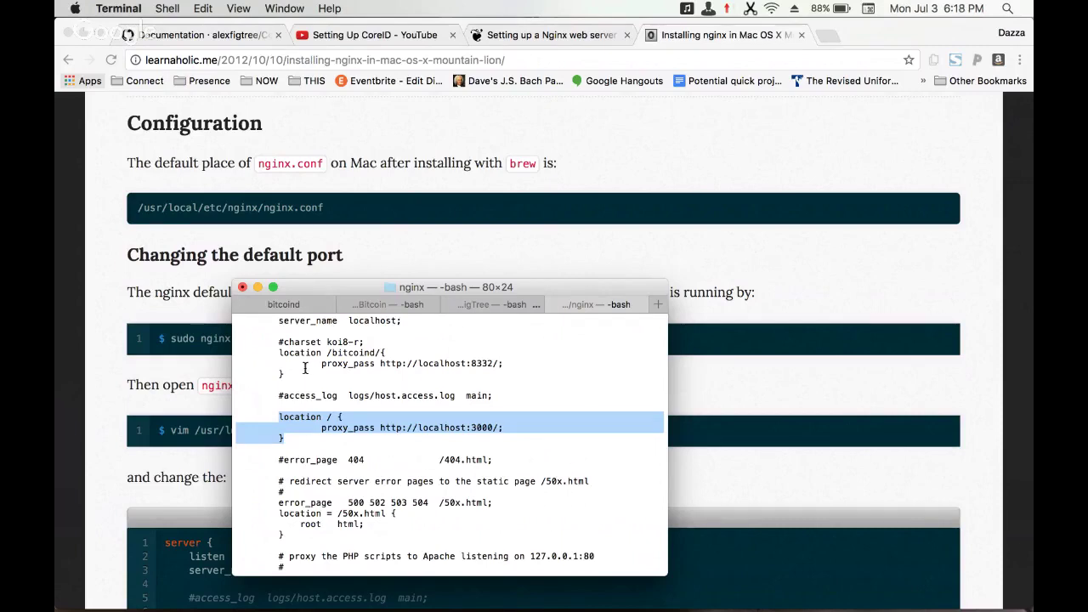
drag(302, 374, 288, 357)
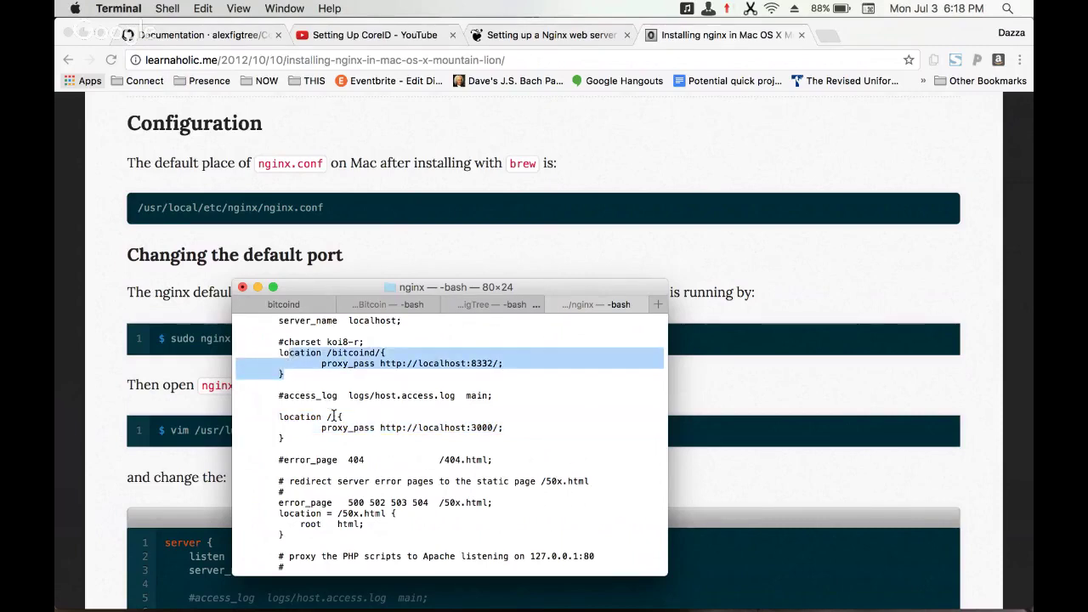
scroll(336, 416, down, 2)
click(376, 386)
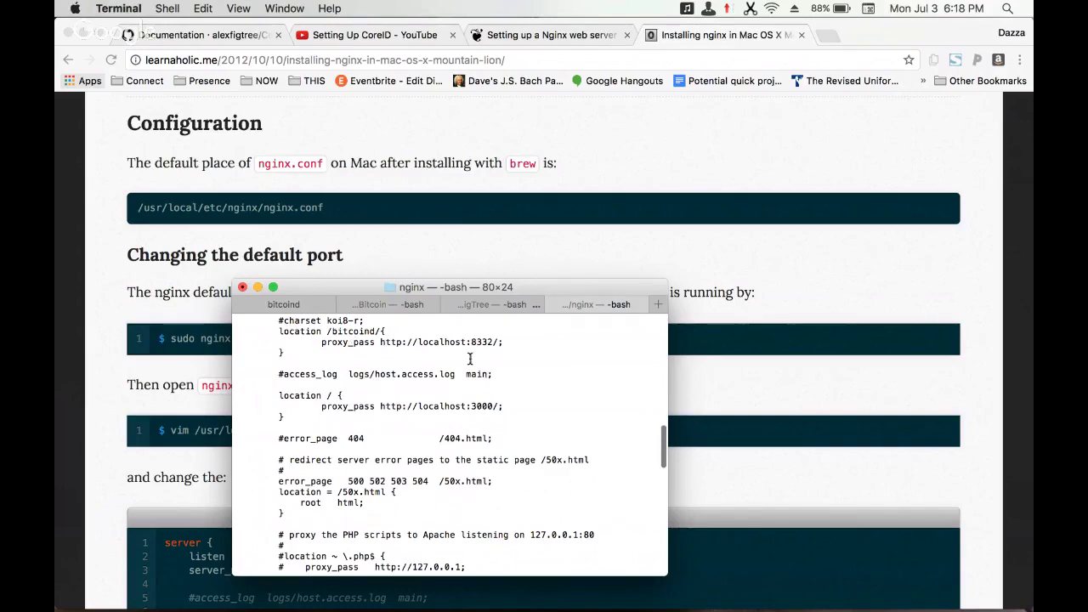
scroll(411, 418, down, 3)
scroll(410, 418, up, 10)
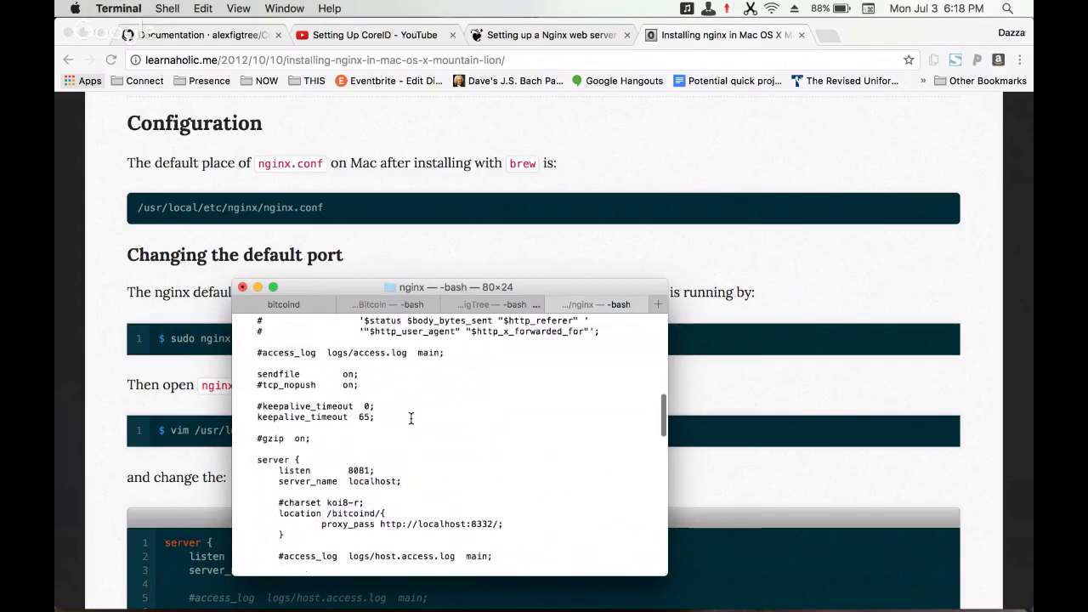
scroll(410, 418, down, 6)
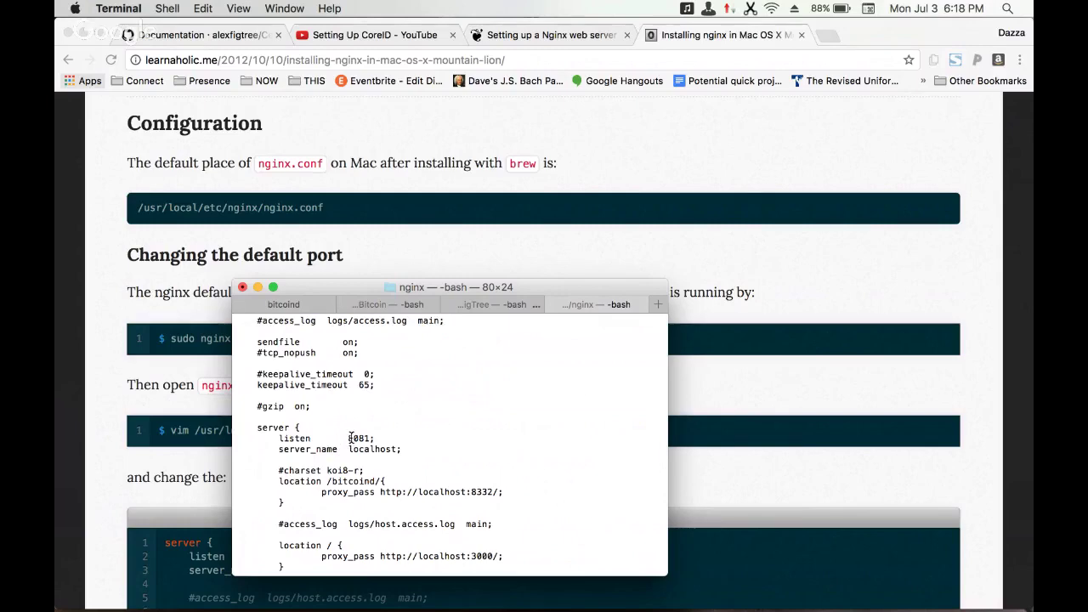
scroll(350, 437, up, 1)
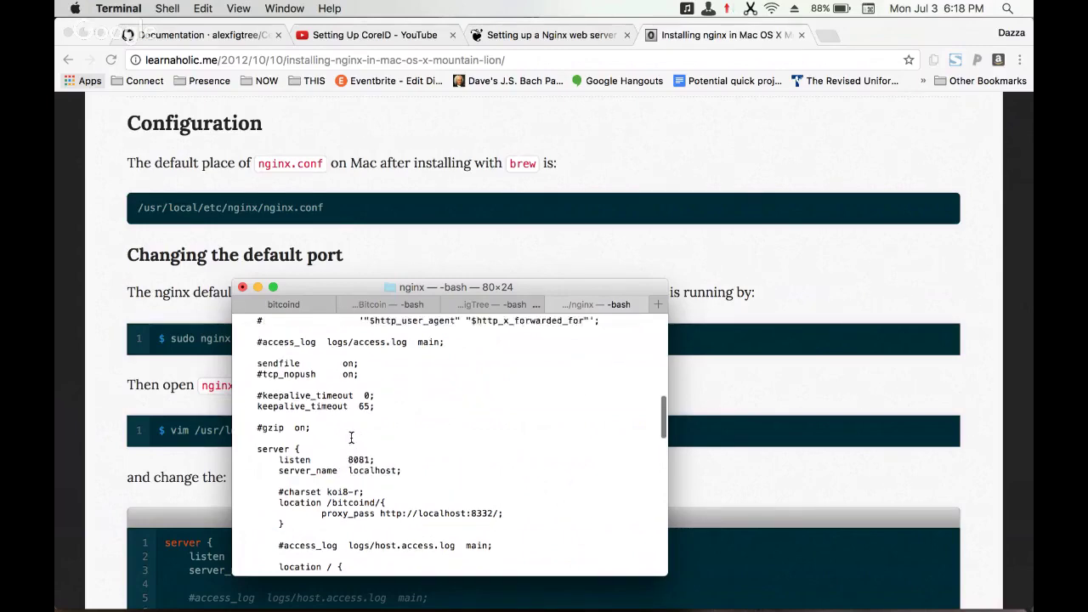
scroll(350, 437, up, 3)
scroll(350, 437, down, 15)
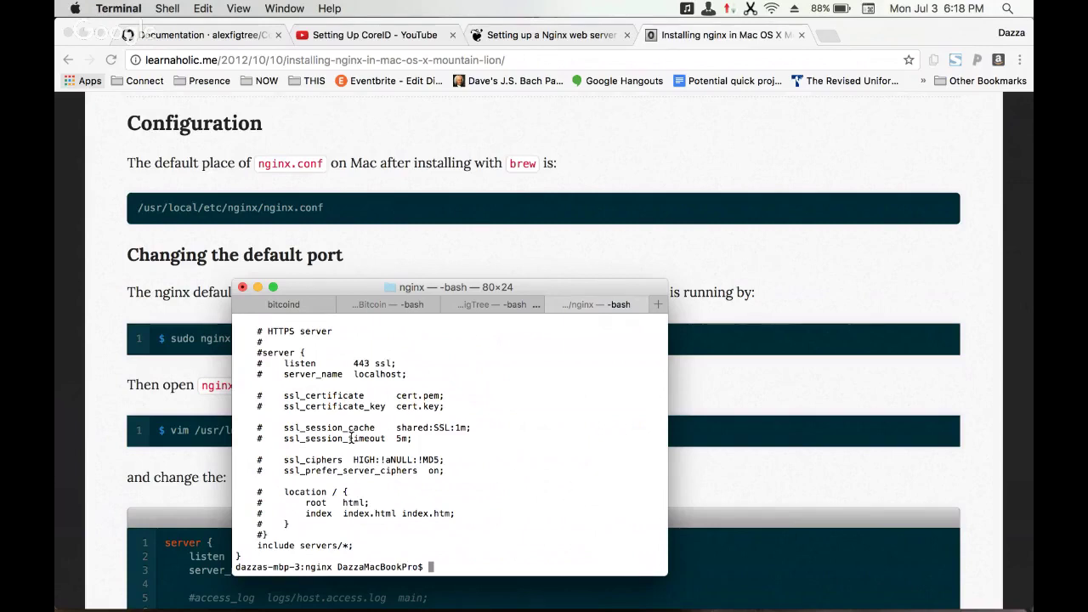
- Run sudo nginx with the administrator password, checking the guide; binding 0.0.0.0:8081 fails
click(206, 396)
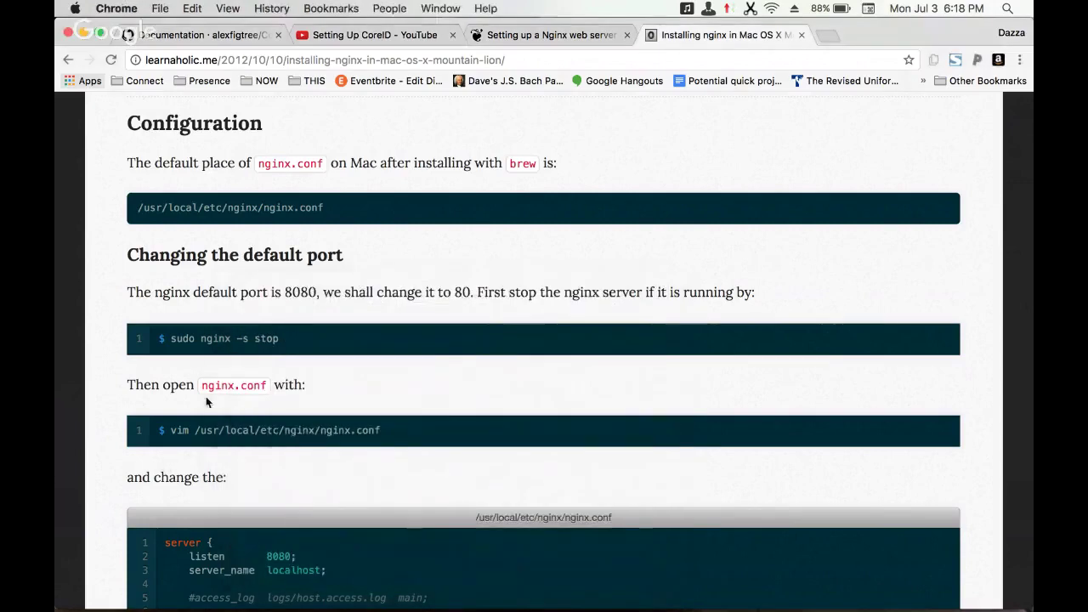
scroll(212, 383, down, 2)
key(super+Tab)
text(sud)
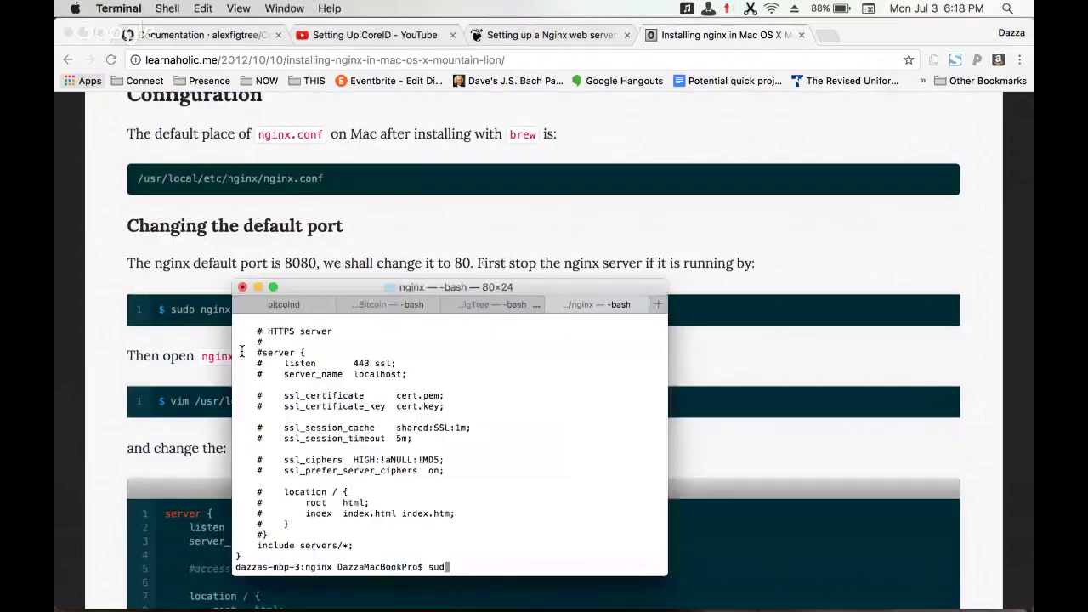
click(162, 355)
scroll(162, 356, down, 4)
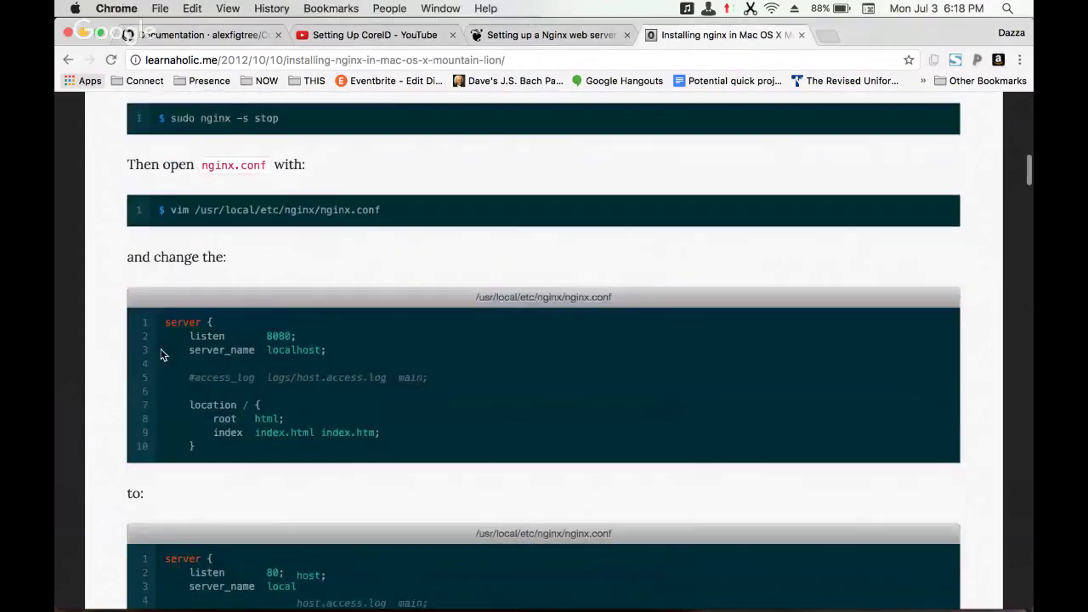
scroll(162, 355, down, 5)
scroll(162, 355, down, 2)
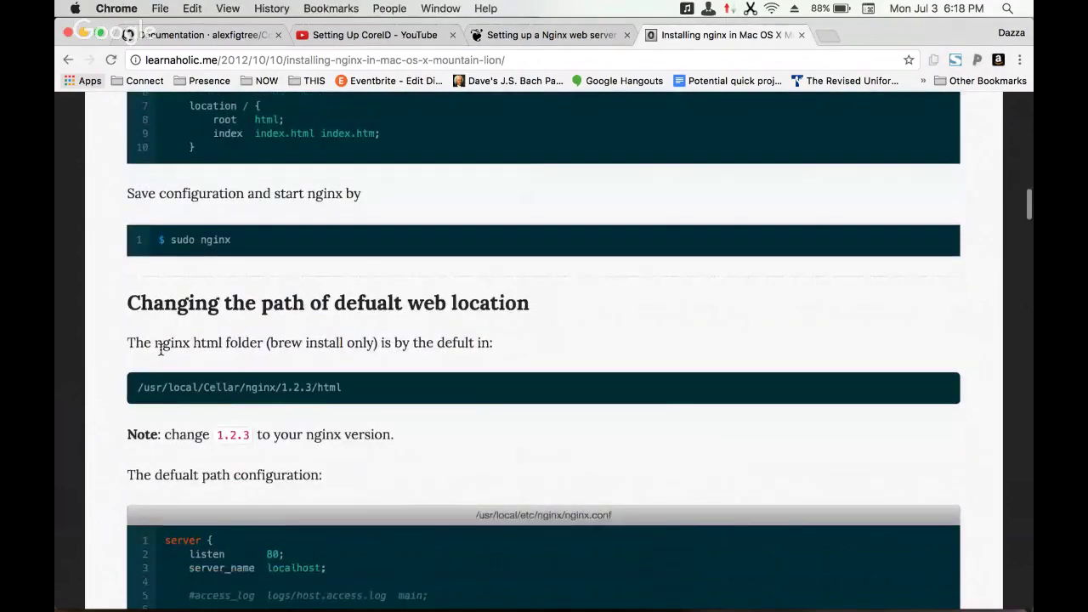
key(super+Tab)
text(o nginx)
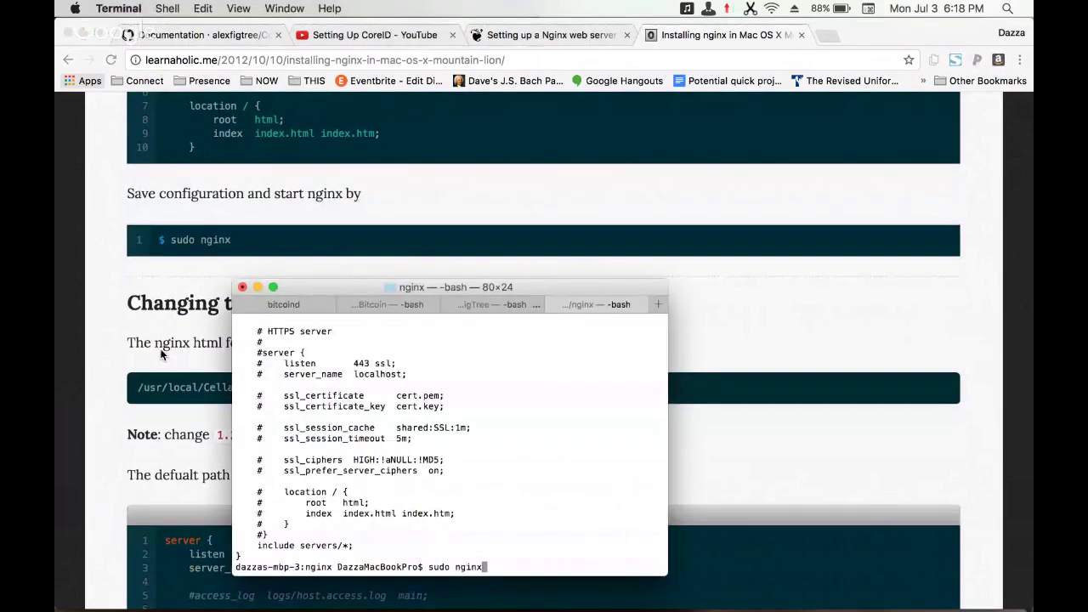
key(Return)
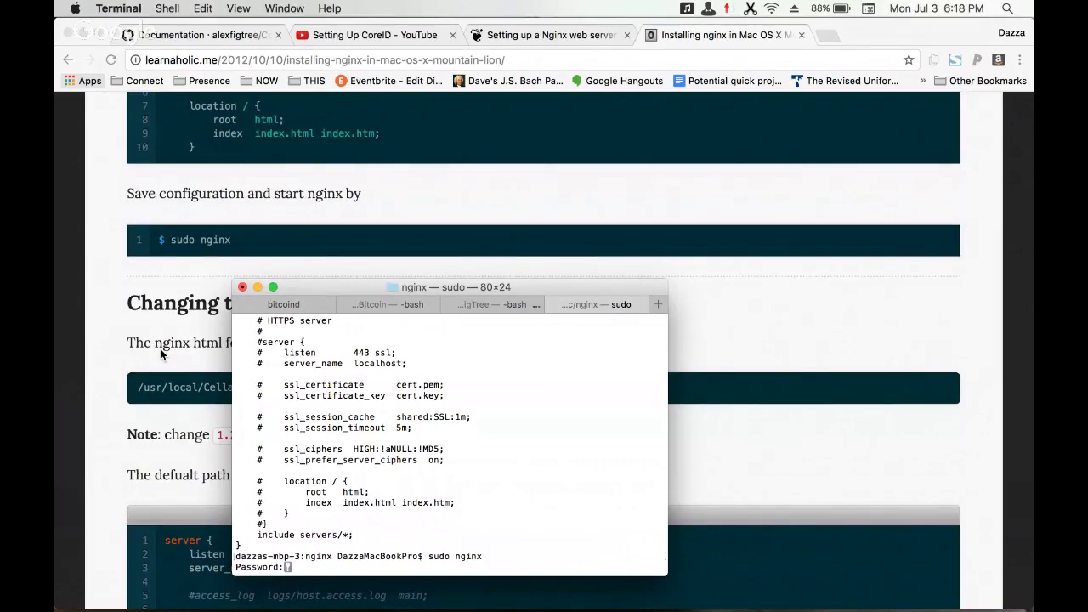
key(Return)
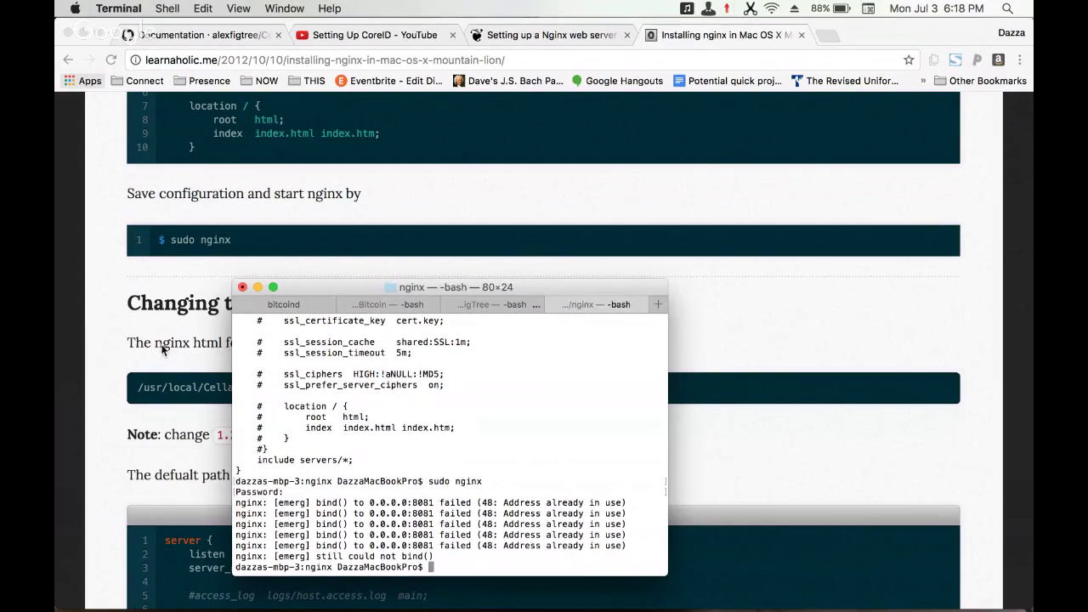
- Load localhost:8081/bitcoind in a new Chrome tab, getting 'JSONRPC server handles only POST requests'
click(821, 32)
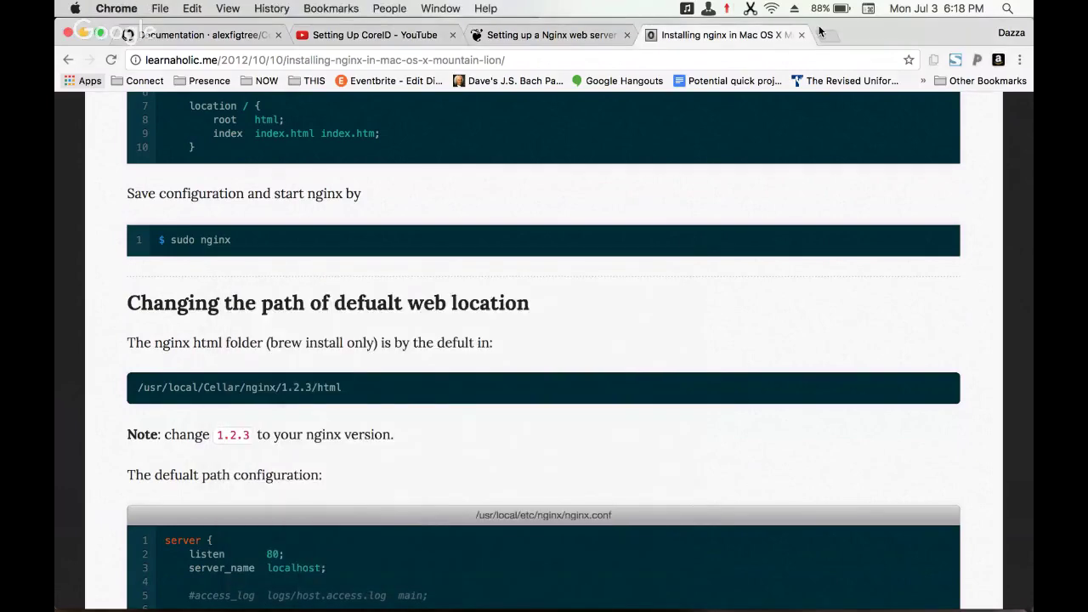
click(822, 32)
text(localhos)
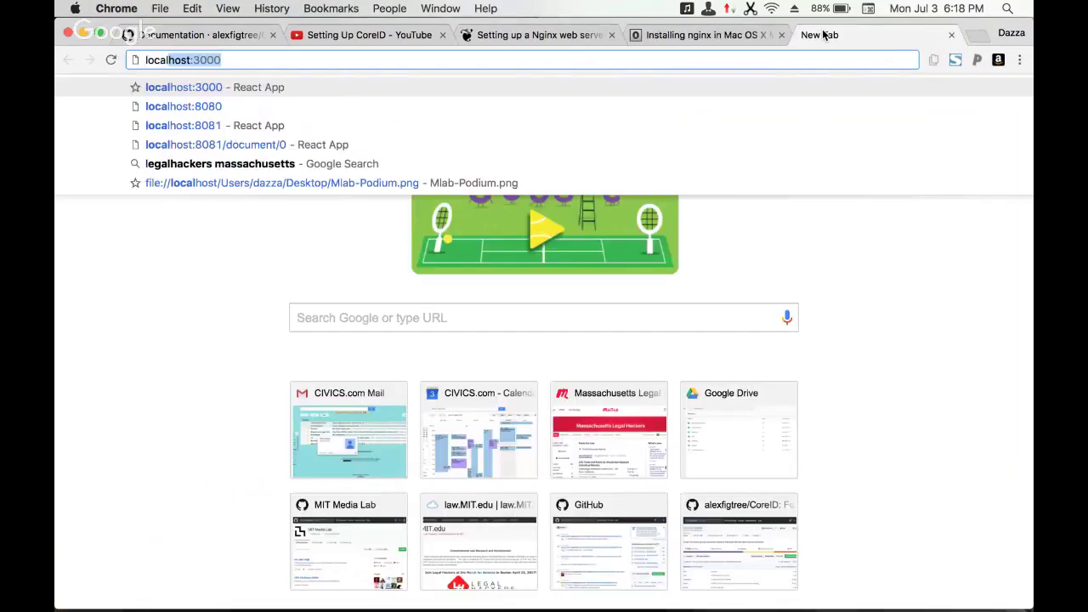
text(t:80801)
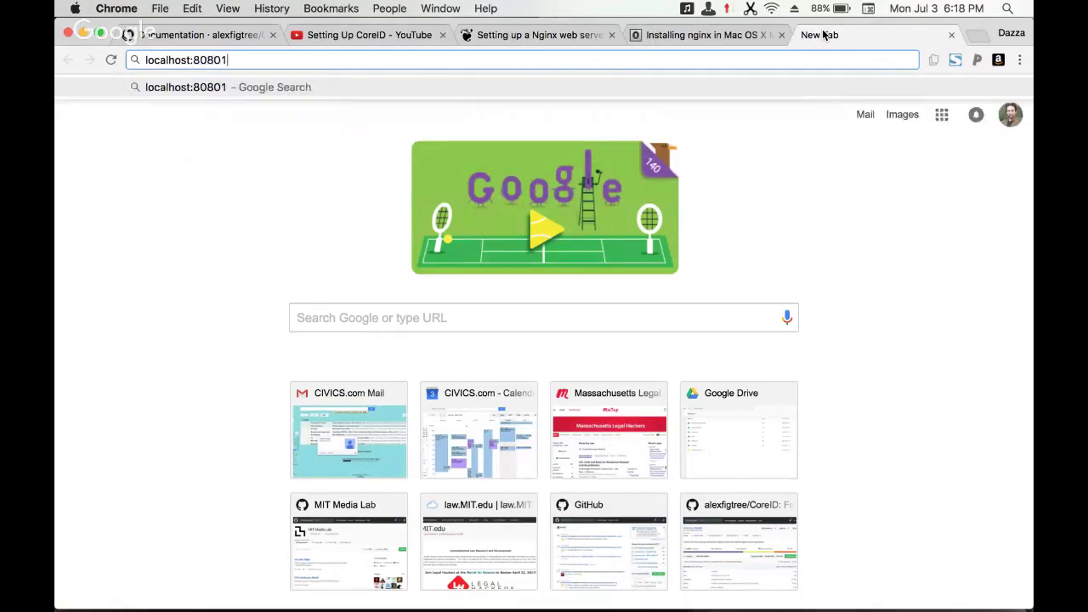
key(BackSpace)
key(BackSpace)
text(1/)
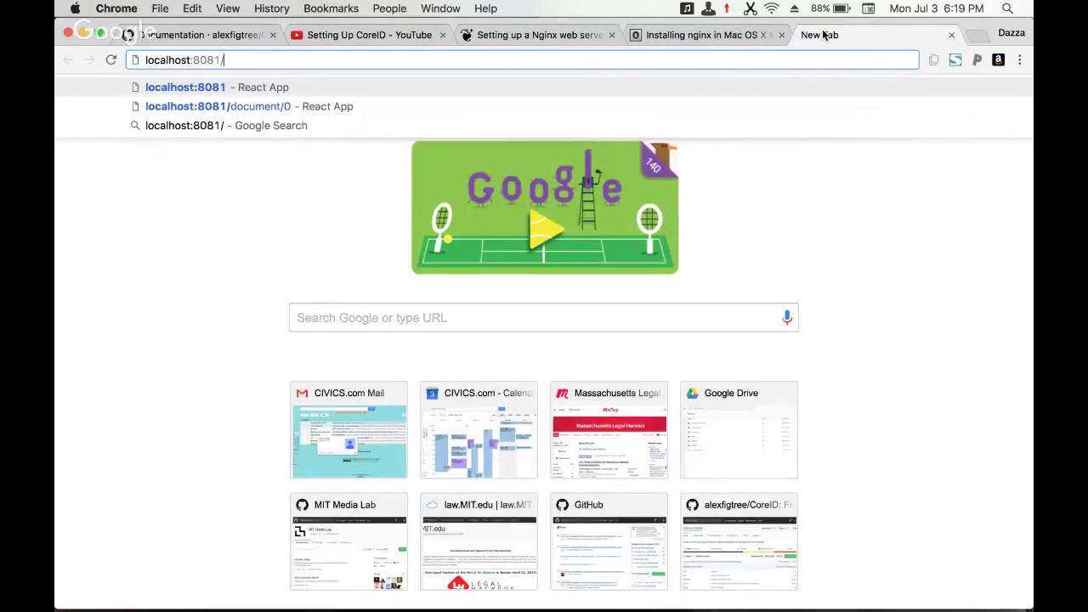
text(bitcoind)
key(Return)
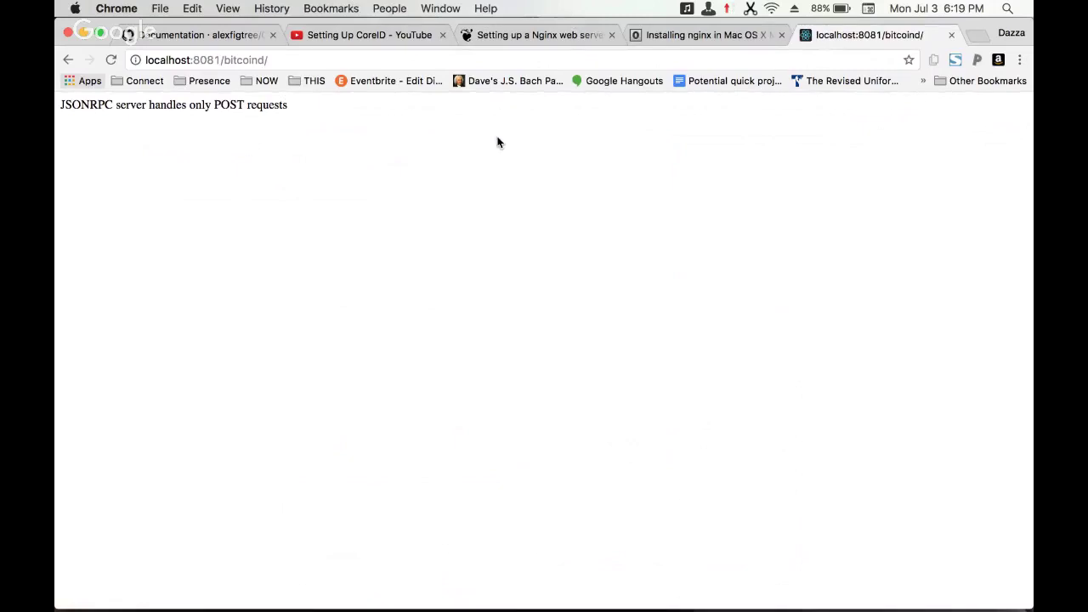
key(super+Tab)
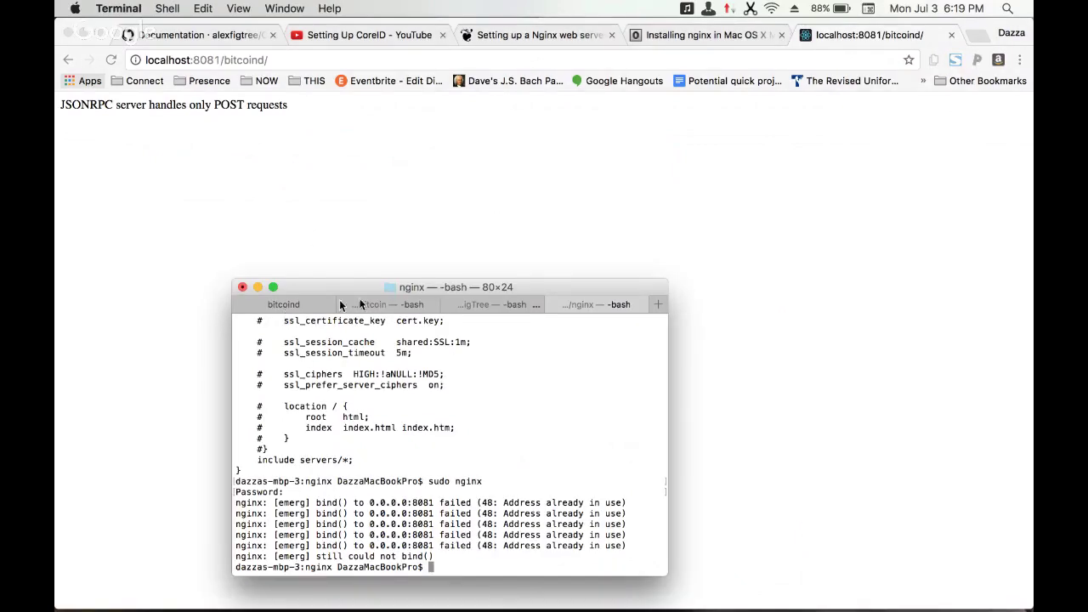
- Run npm start in the CoreID-AlexFigTree tab to serve the app at localhost:3000
click(492, 298)
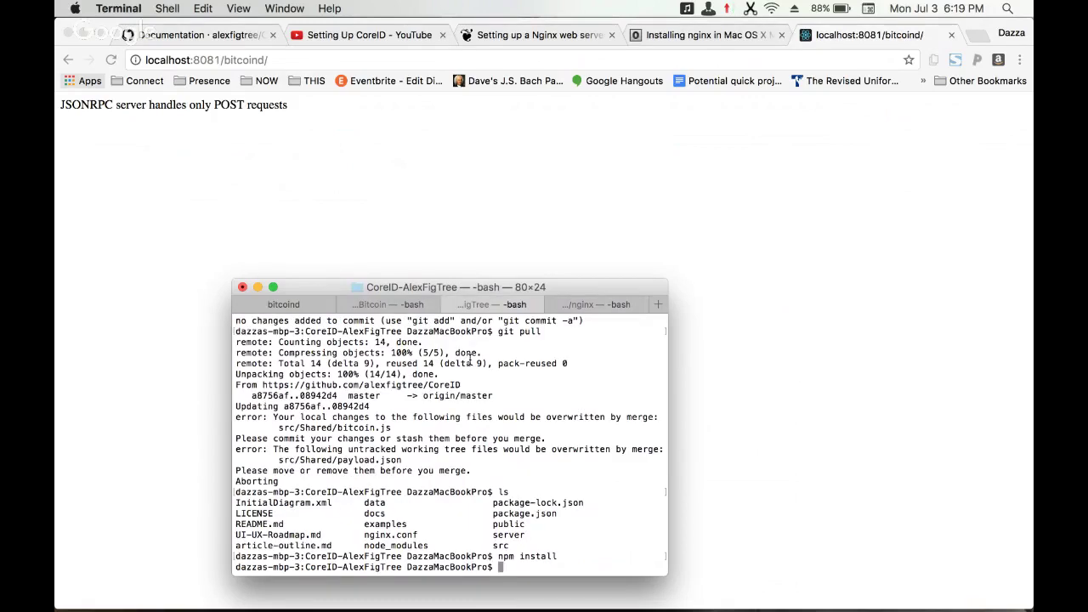
text(npm star)
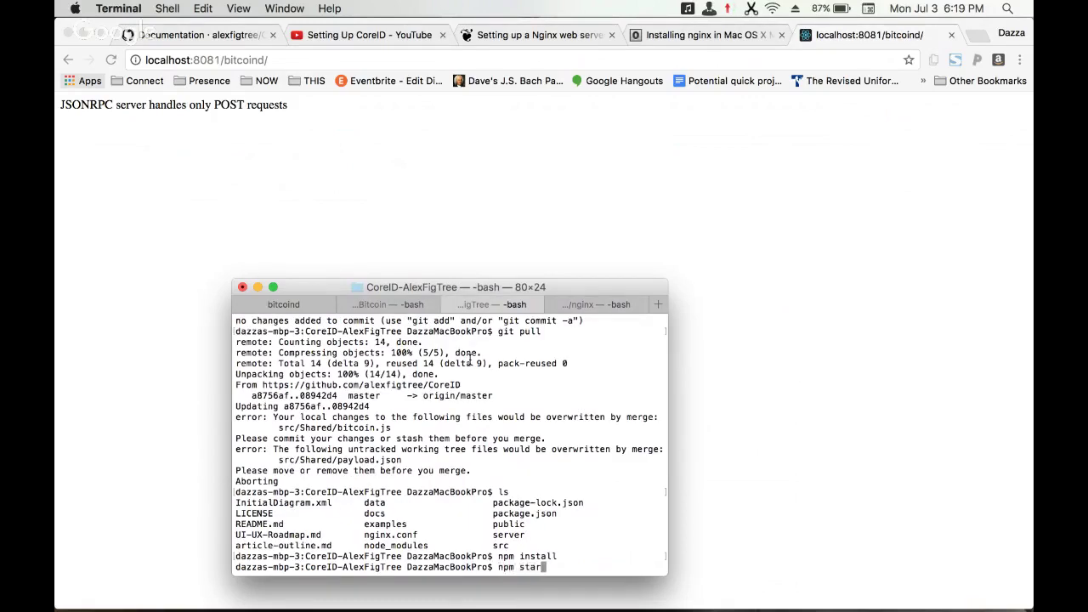
text(t)
key(Return)
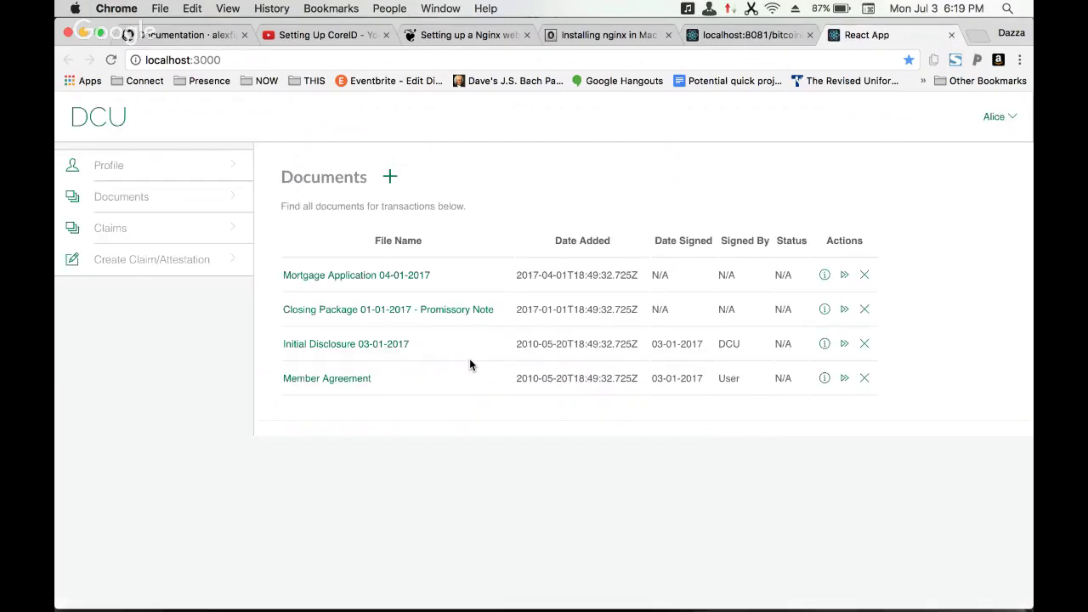
- Load the app at localhost:8081 in a new tab and open Mortgage Application 04-01-2017
click(367, 281)
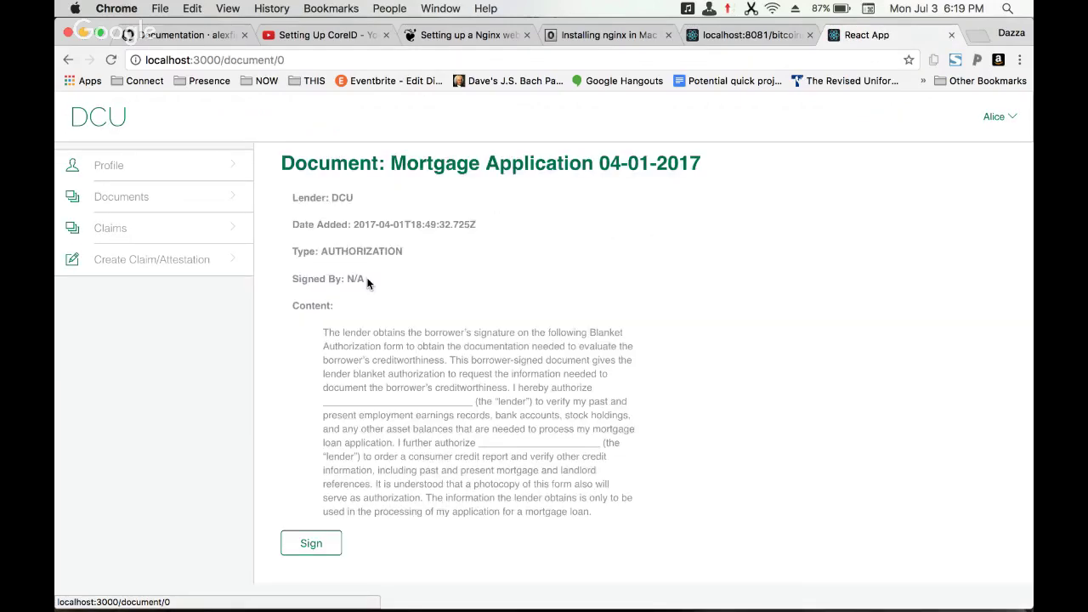
key(super+t)
text(lco)
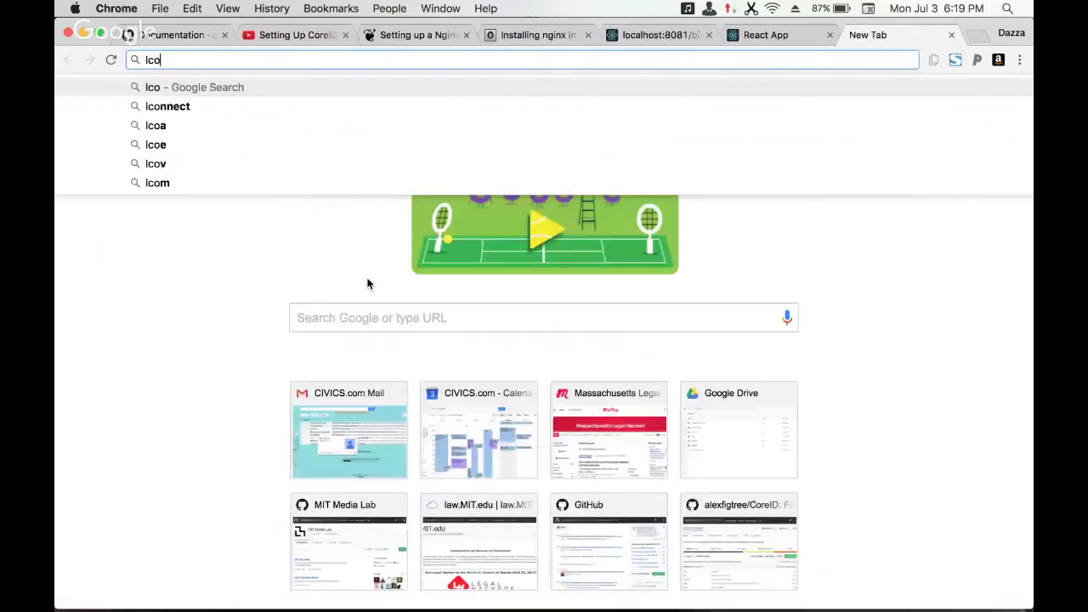
key(BackSpace)
key(BackSpace)
text(ocalhost:)
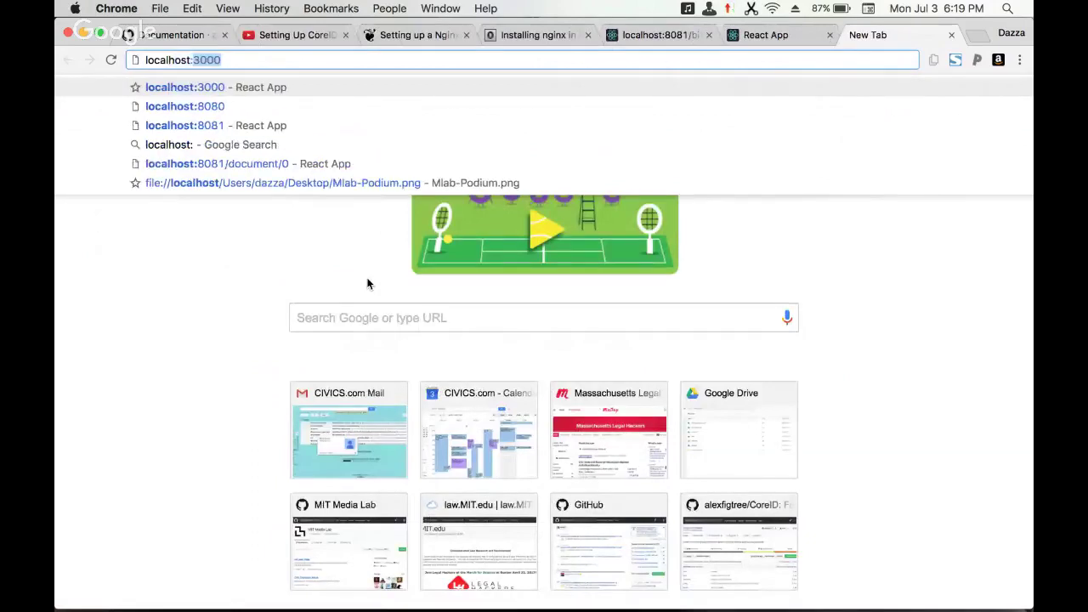
text(8081)
key(Return)
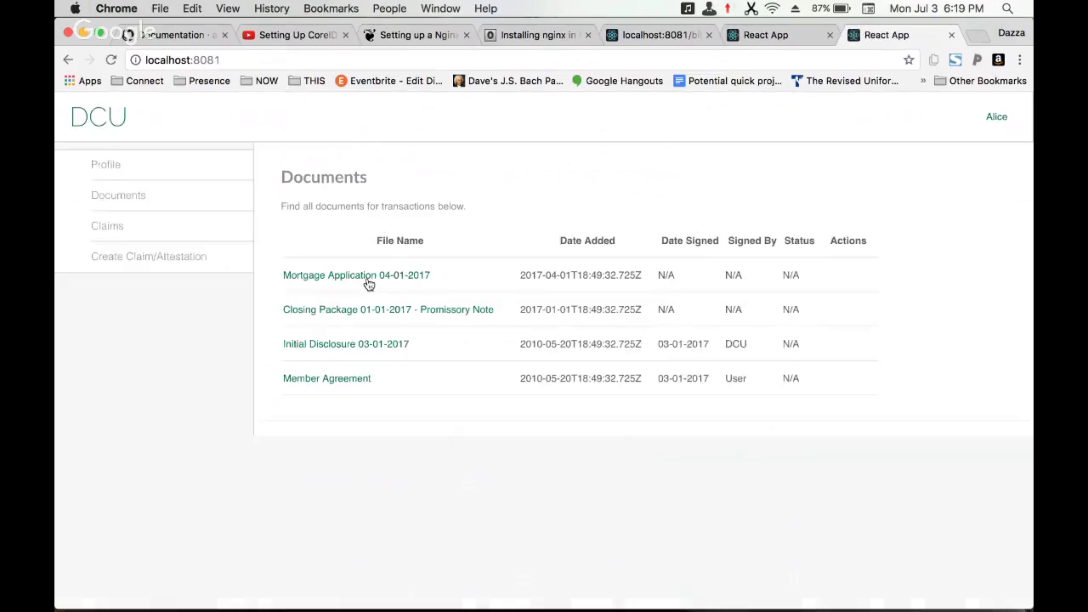
drag(357, 290, 362, 286)
click(362, 284)
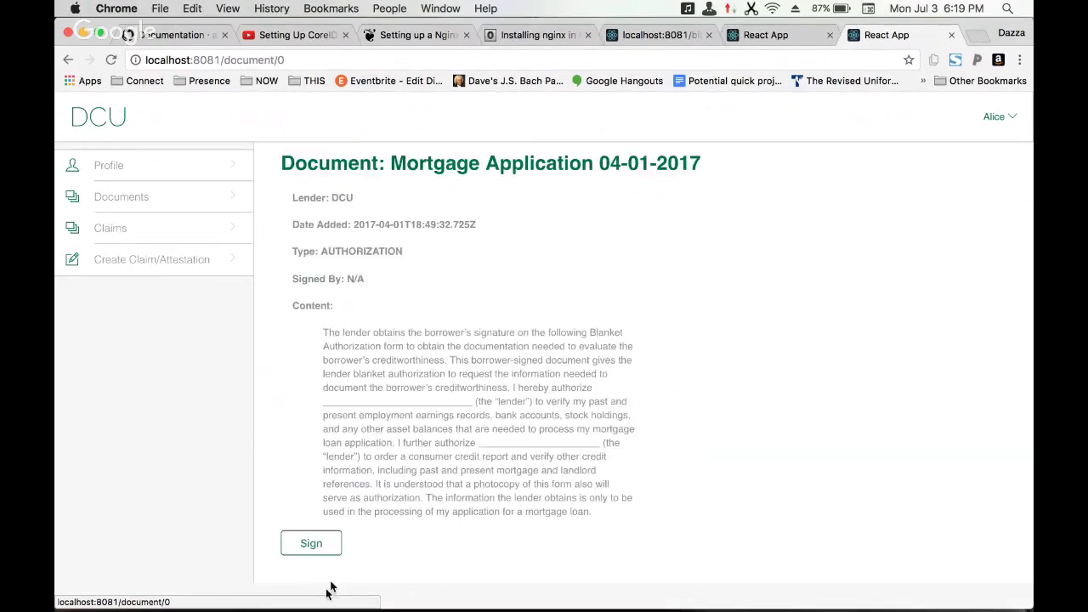
- Sign the Mortgage Application 04-01-2017, confirm with OK, and dismiss the signature alert
click(319, 549)
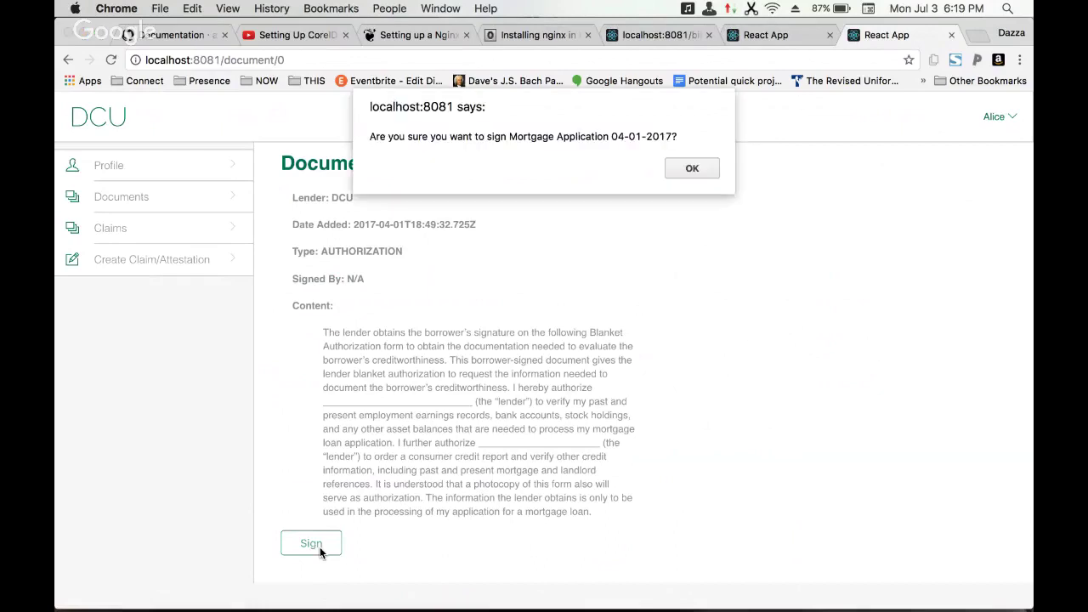
click(699, 170)
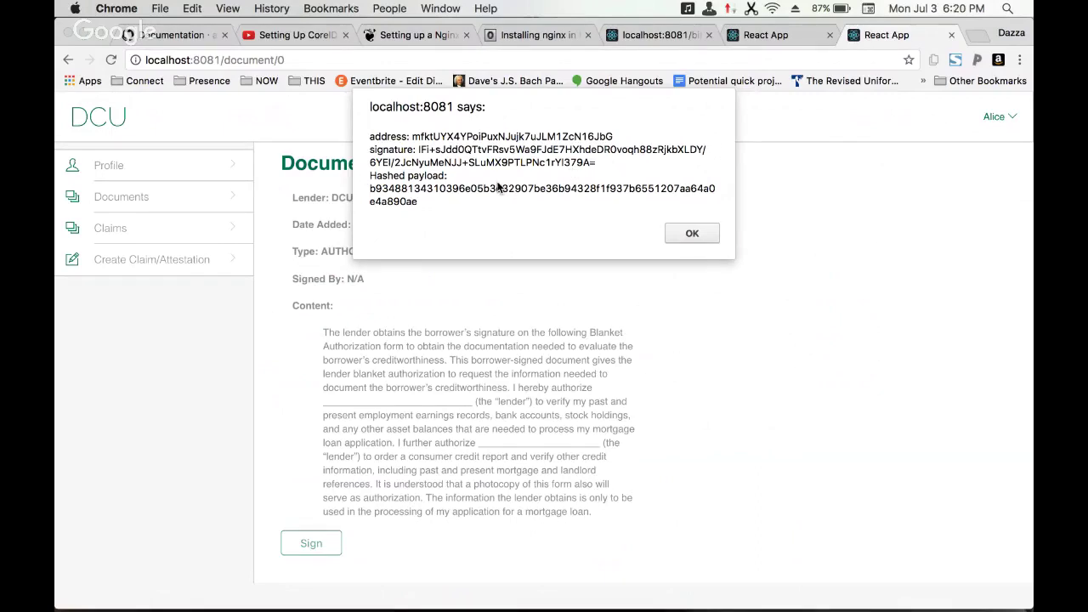
click(676, 235)
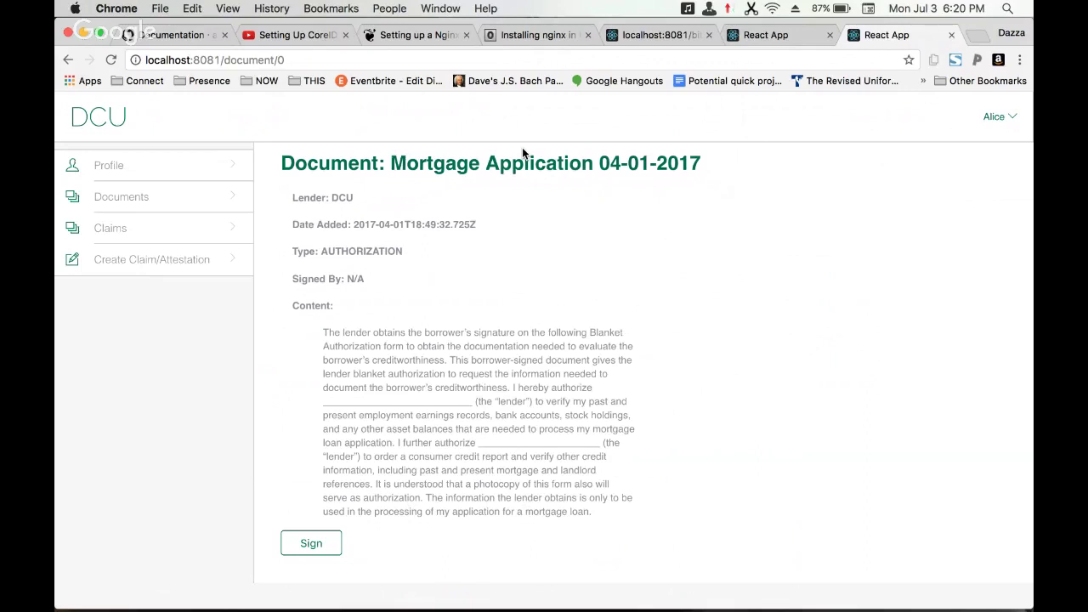
- Re-sign the mortgage application leaving the signature shown, then go to Terminal's nginx tab
key(super+Tab)
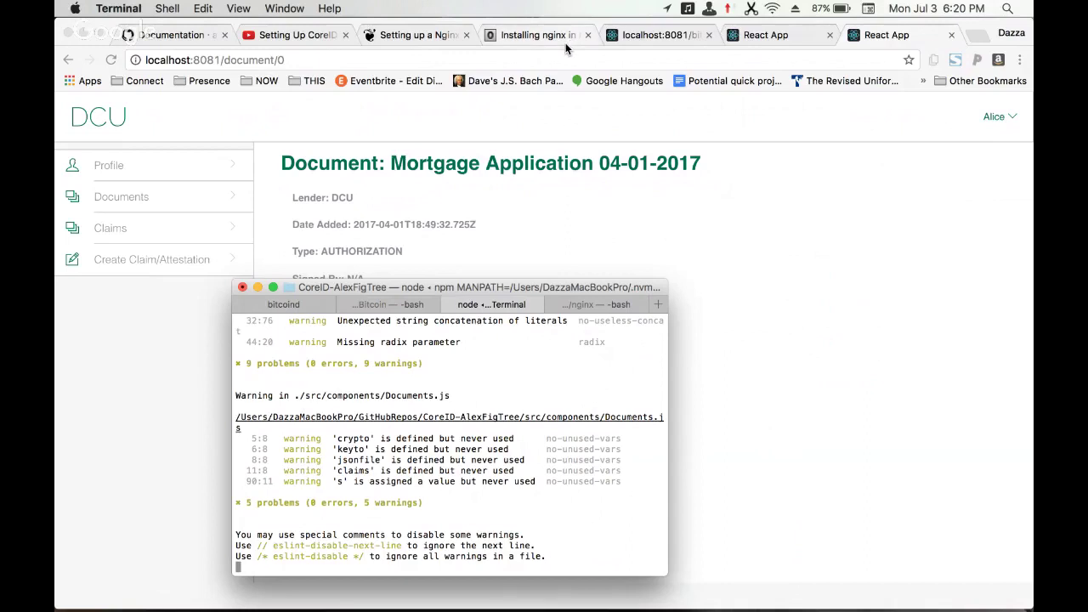
click(645, 213)
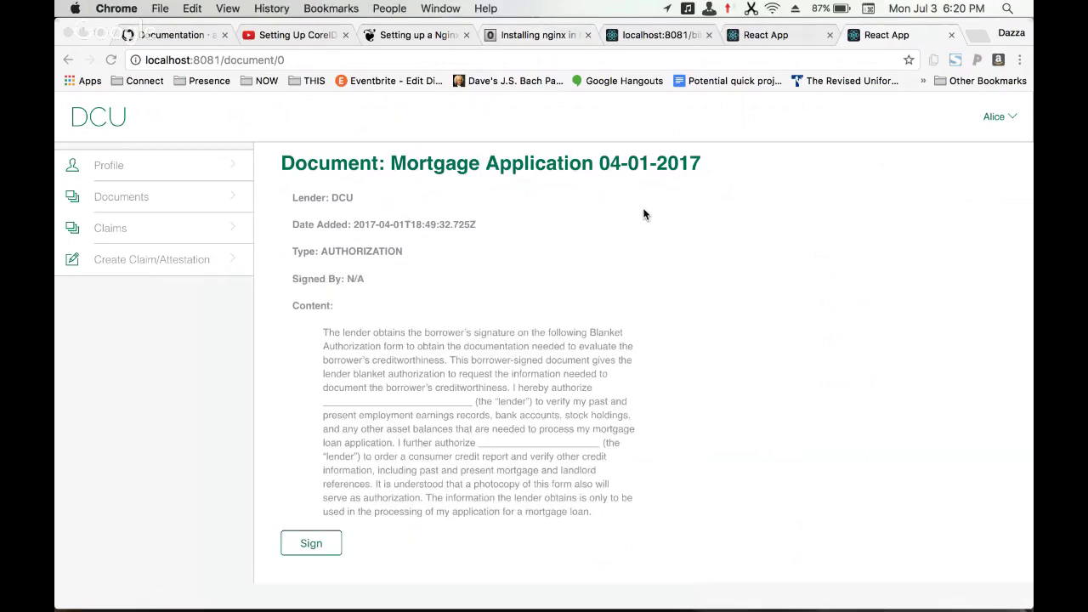
click(324, 545)
click(692, 173)
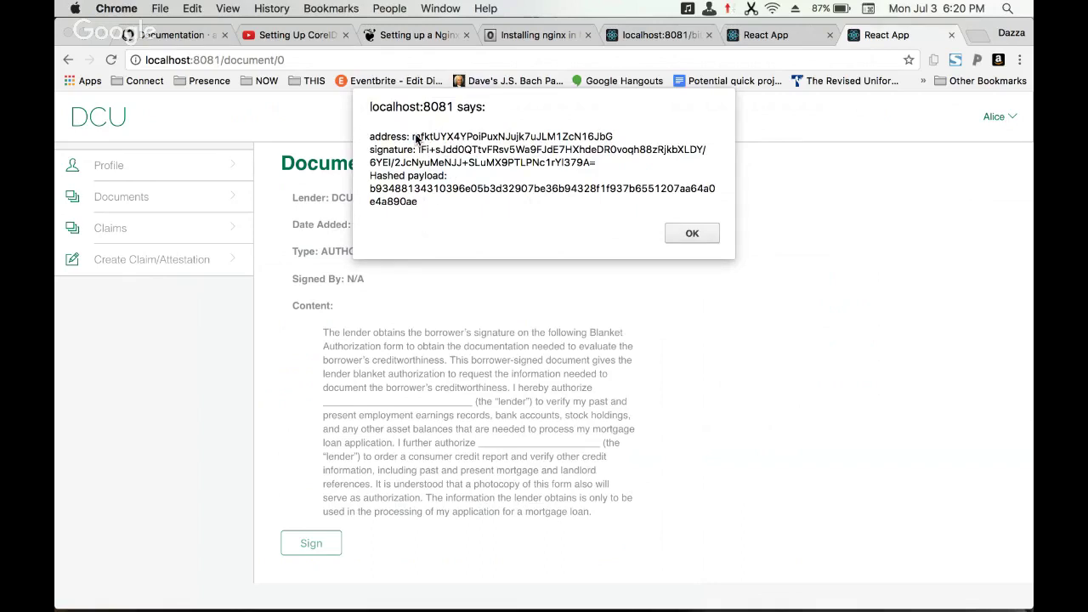
key(super+Tab)
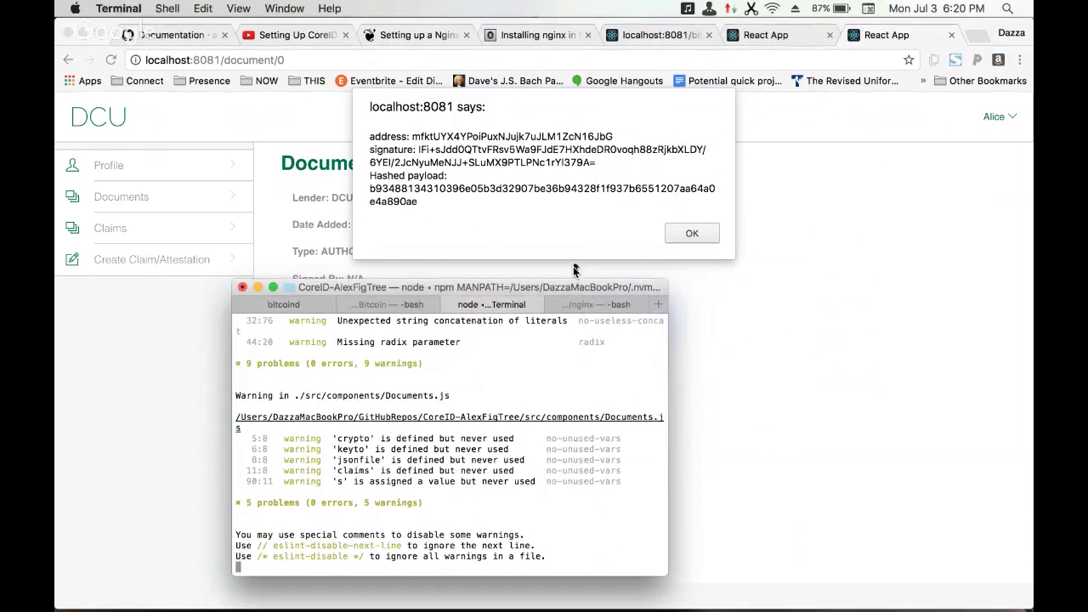
click(621, 306)
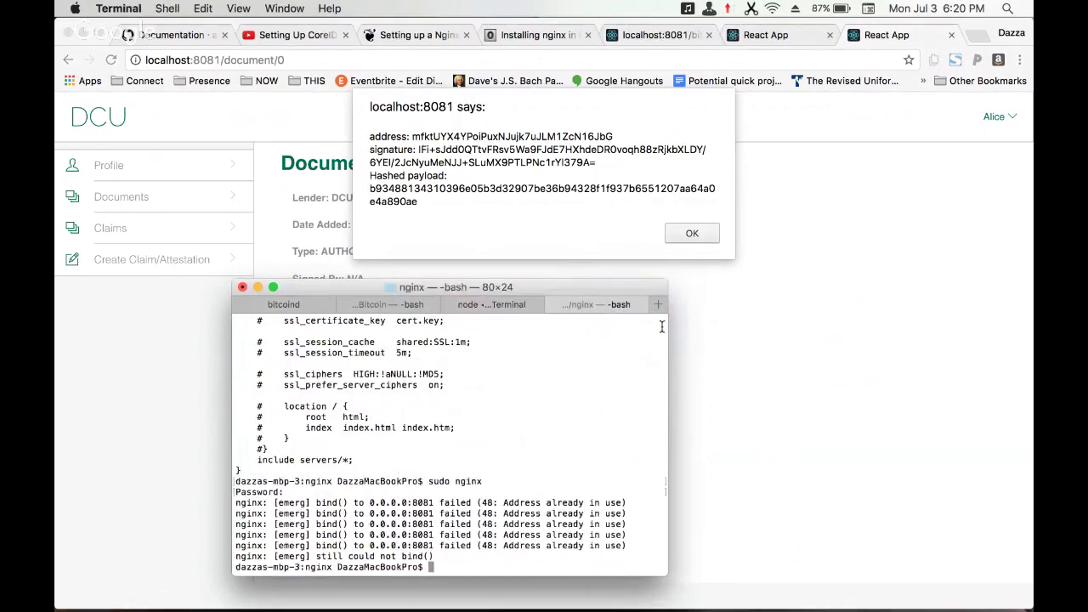
- Open a new shell session in the bitcoin bin folder and list its files with ls
click(659, 306)
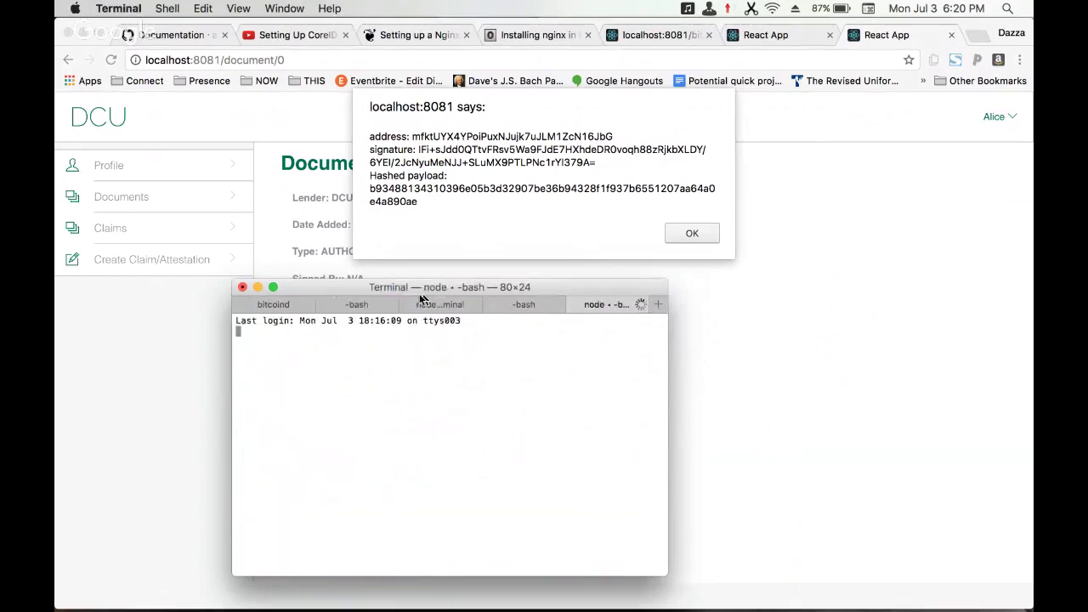
click(284, 308)
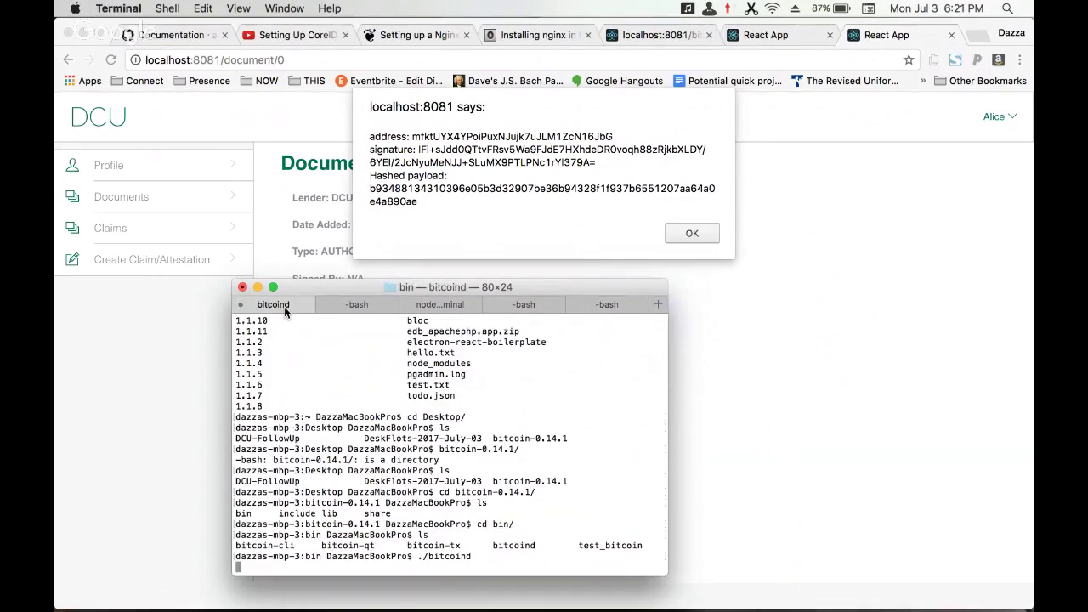
key(super+t)
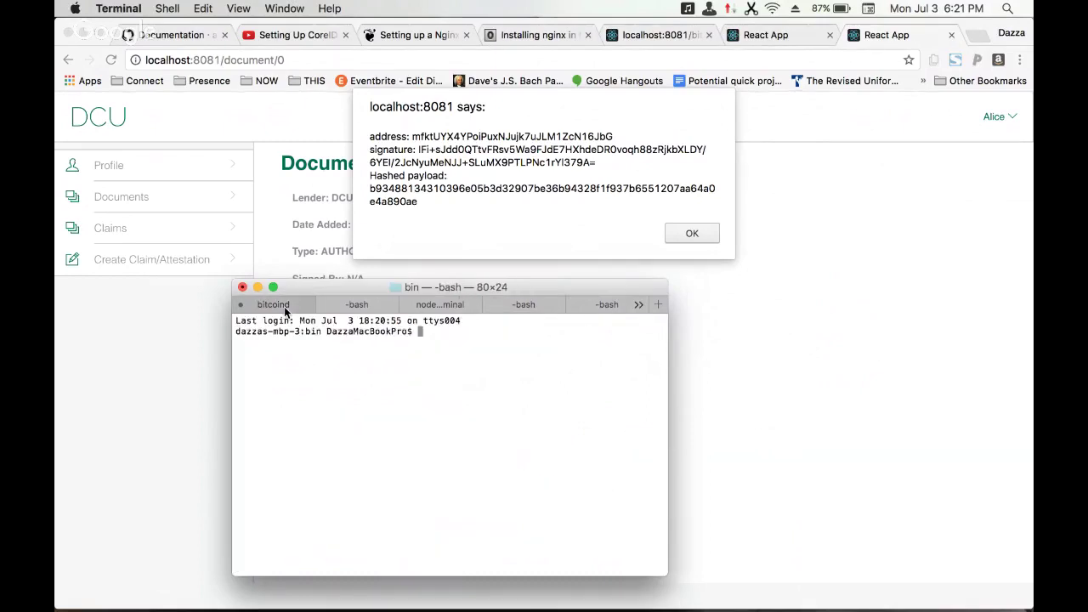
text(ls)
key(Return)
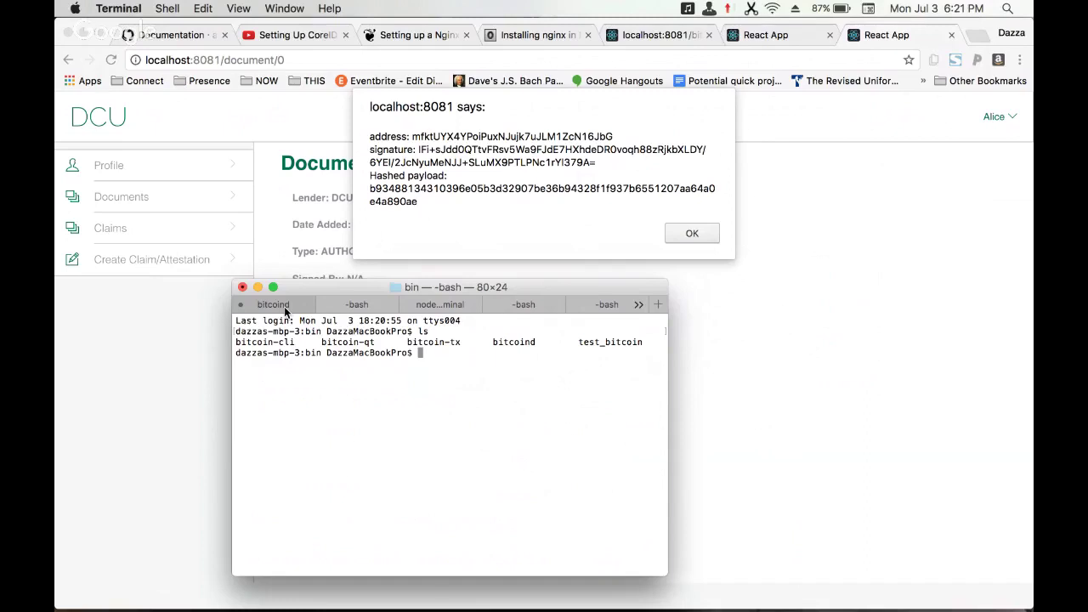
- Run ./bitcoin-cli help and highlight the verifymessage usage in the Util section
text(./bitcoin-cli help)
key(Return)
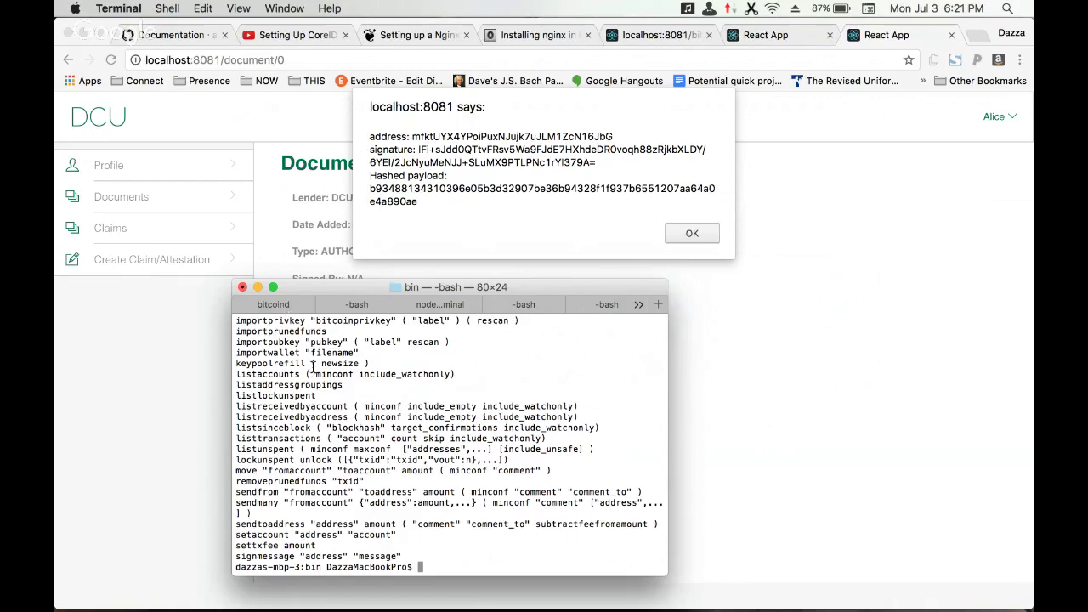
scroll(312, 368, up, 5)
scroll(313, 367, up, 10)
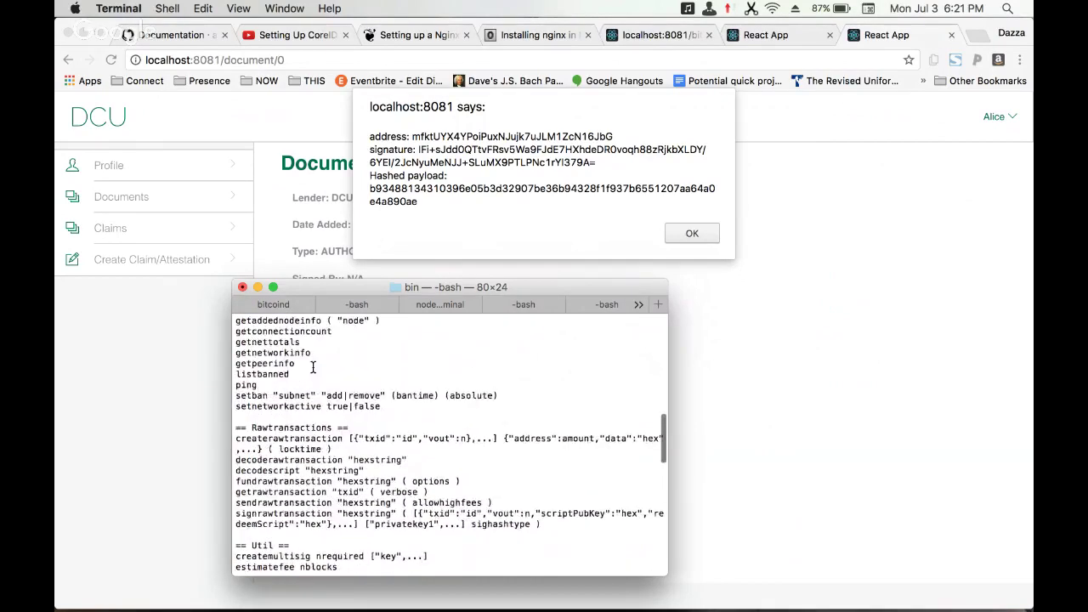
scroll(313, 367, up, 1)
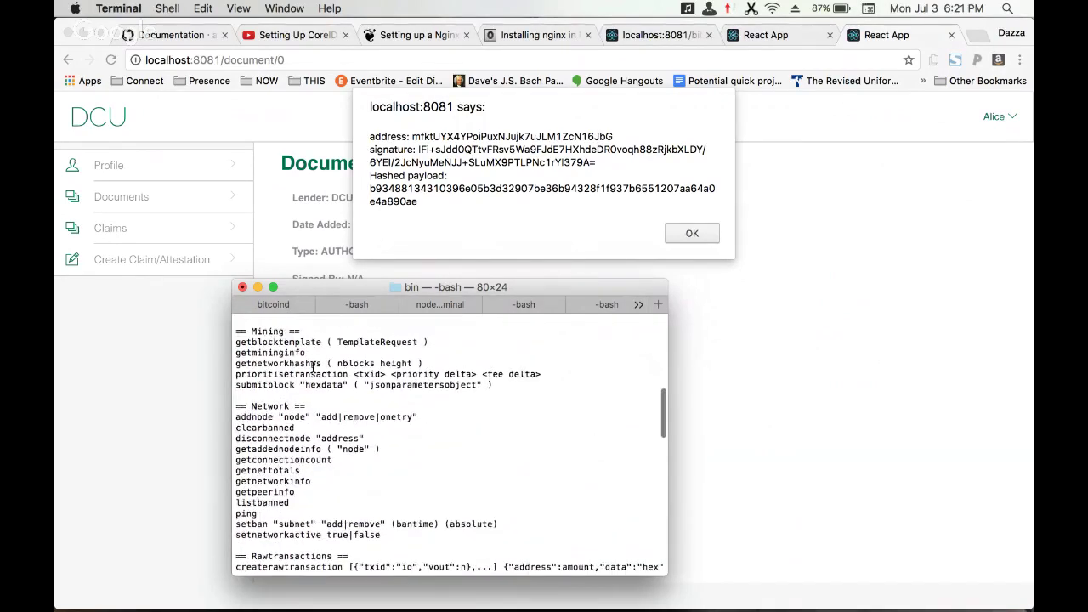
scroll(312, 367, down, 6)
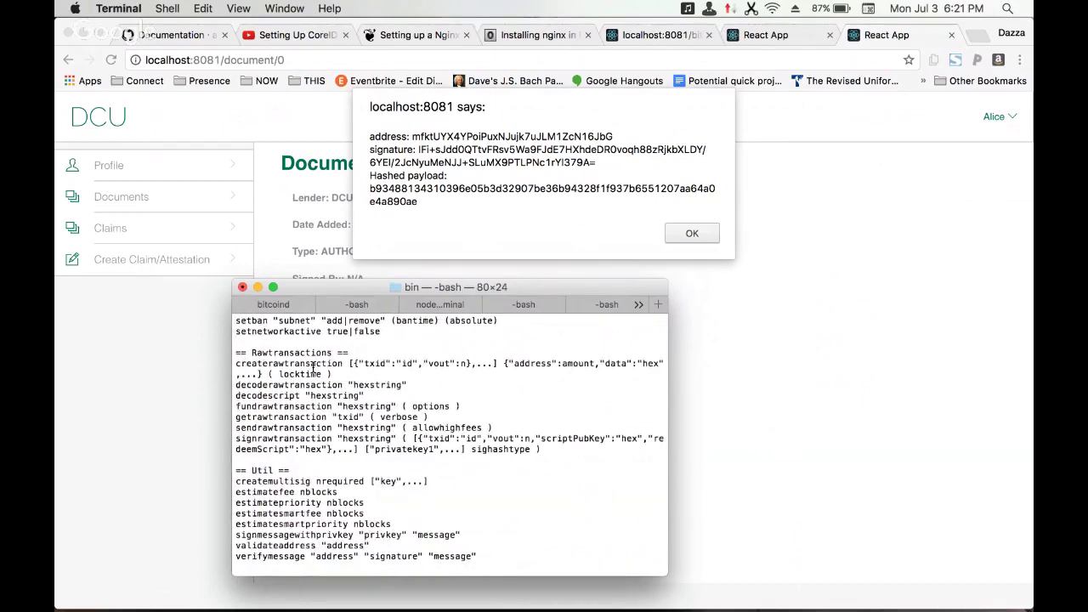
scroll(313, 367, down, 2)
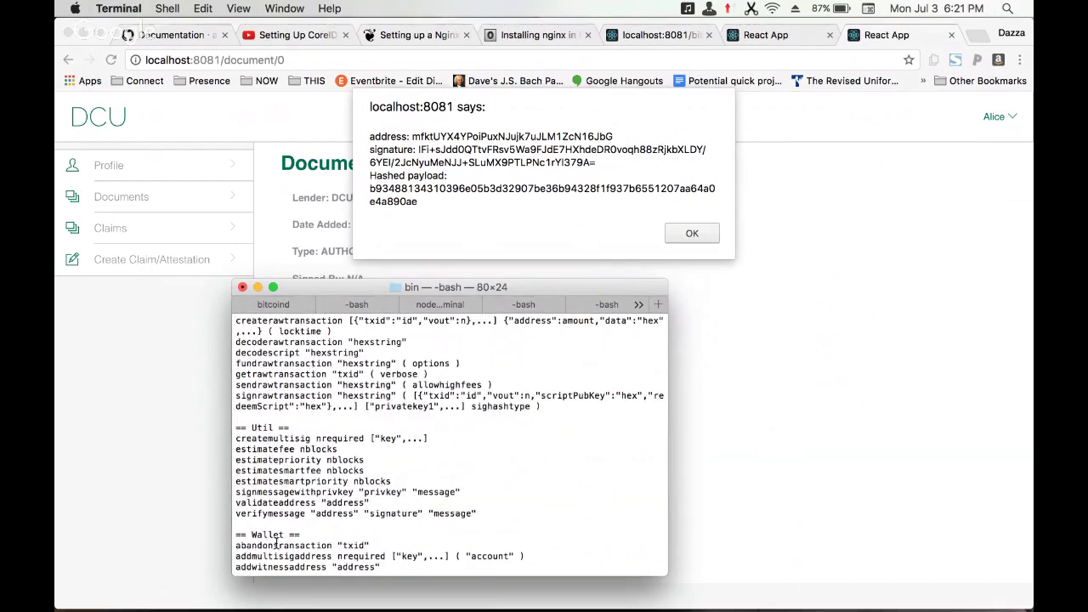
drag(241, 513, 309, 513)
click(309, 513)
scroll(310, 510, down, 10)
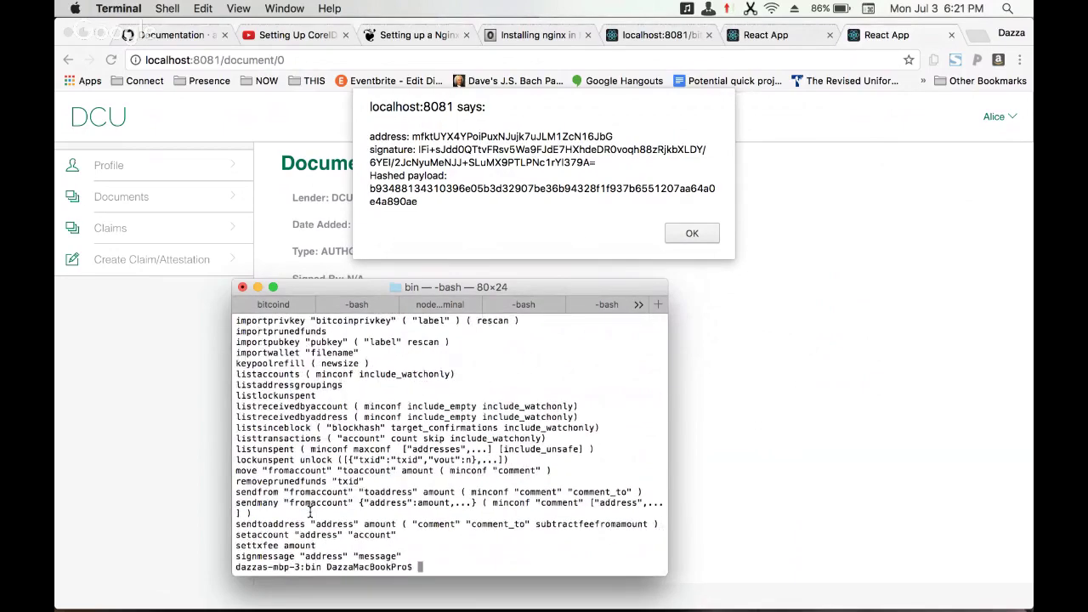
- Edit the recalled command into ./bitcoin-cli verifymessage
key(Up)
key(BackSpace)
key(BackSpace)
key(BackSpace)
key(BackSpace)
text(verify mess)
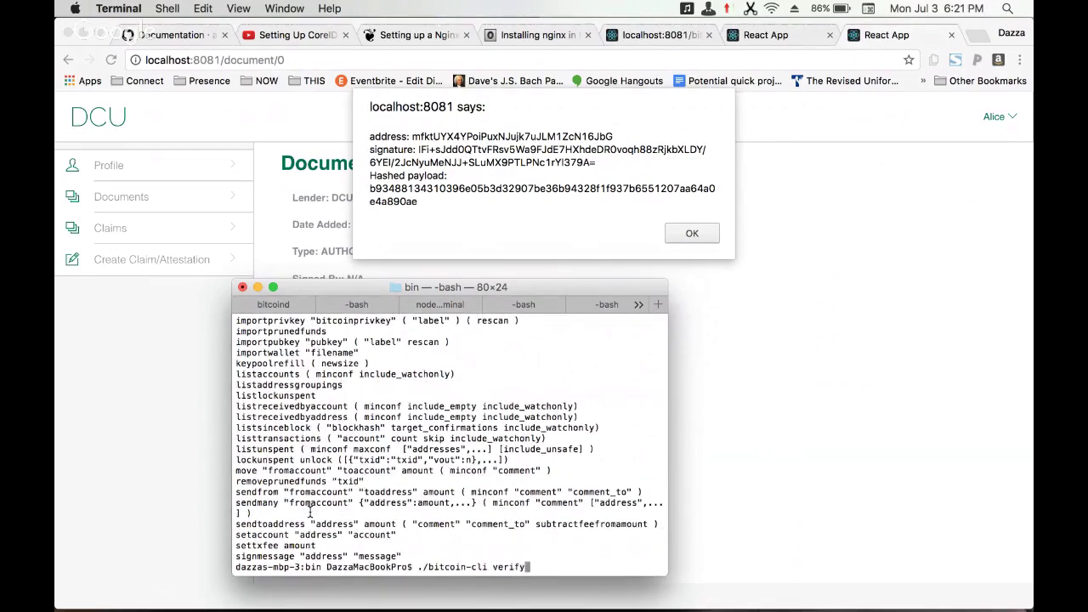
key(BackSpace)
key(BackSpace)
key(BackSpace)
key(BackSpace)
key(BackSpace)
scroll(295, 448, up, 10)
text(message)
- Append the signing address from the DCU alert in quotes, then return to Chrome
click(420, 141)
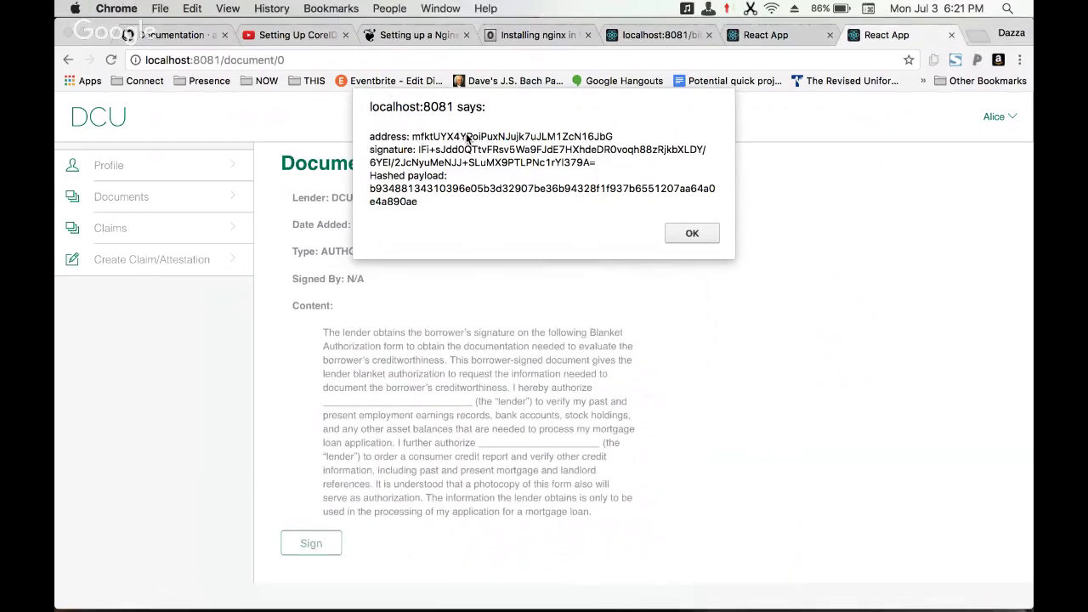
key(super+Tab)
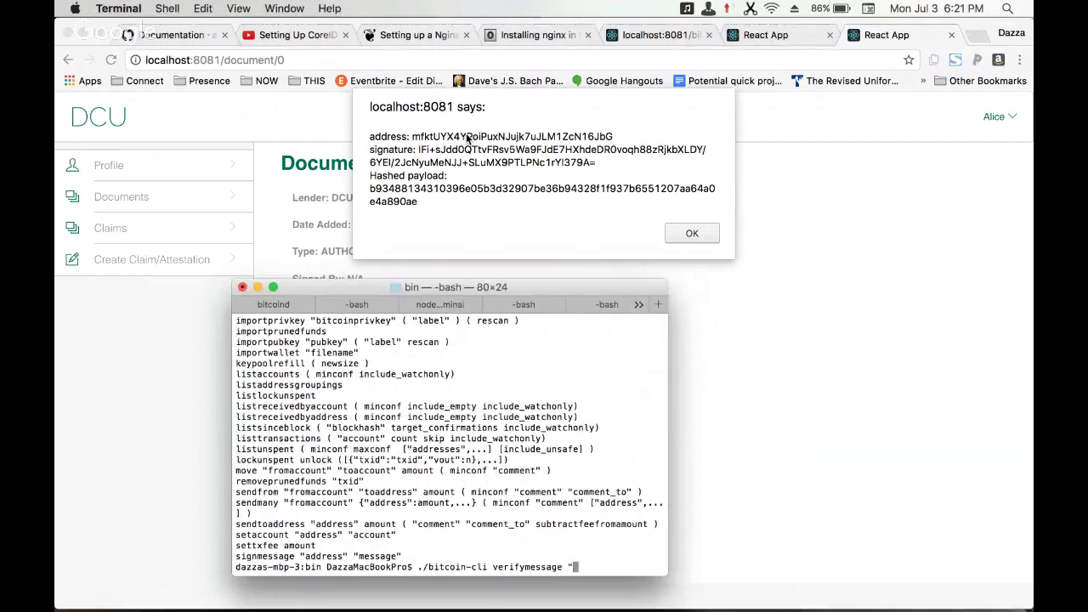
text("mfktUYX4YPo)
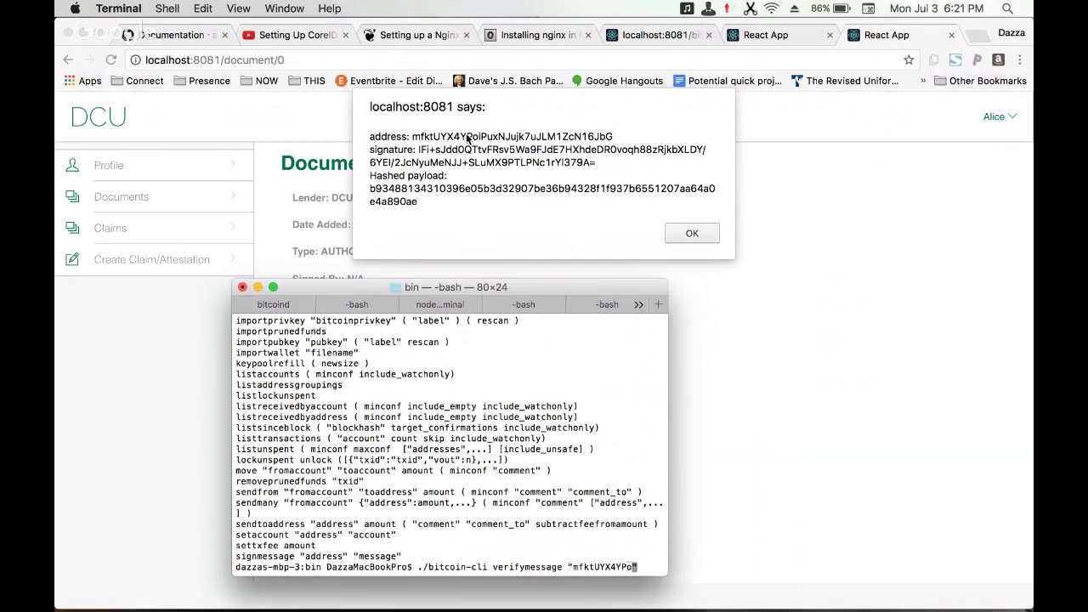
text(iPuxN)
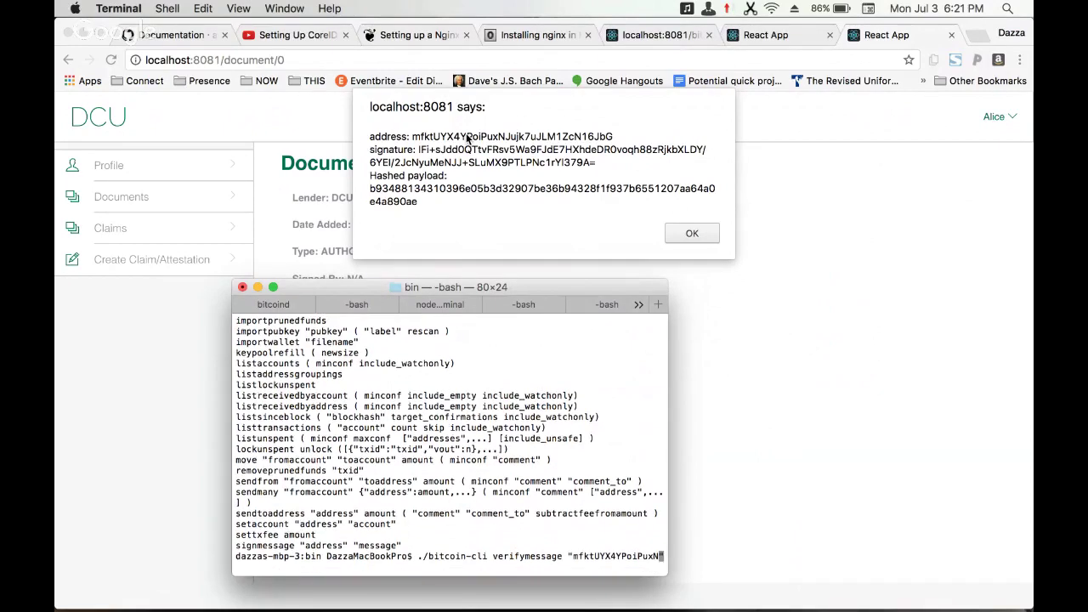
text(Jujk7uJLM1ZcN16Jb)
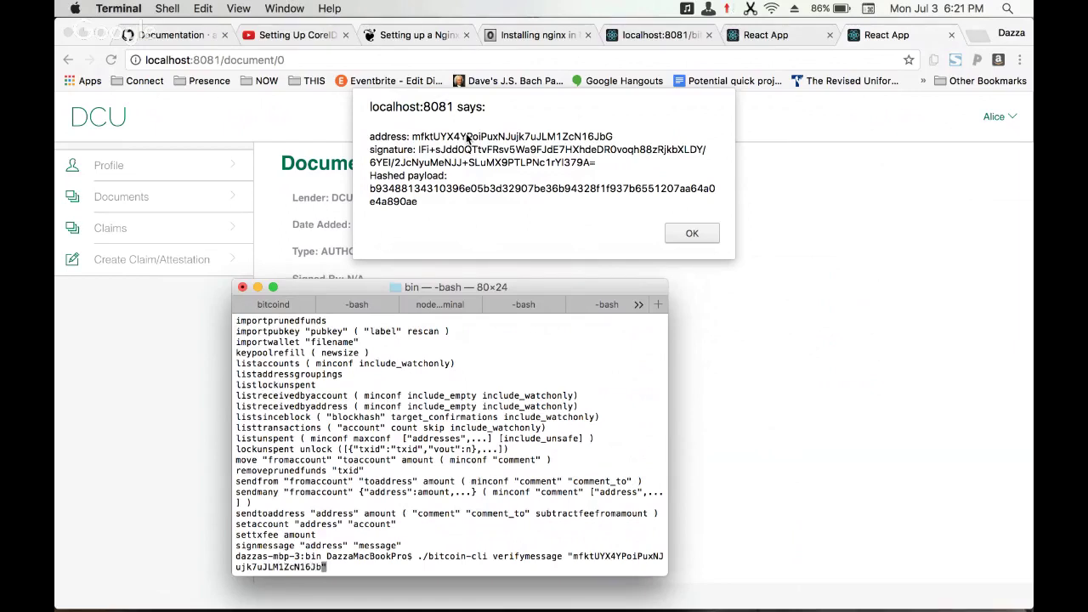
text(G")
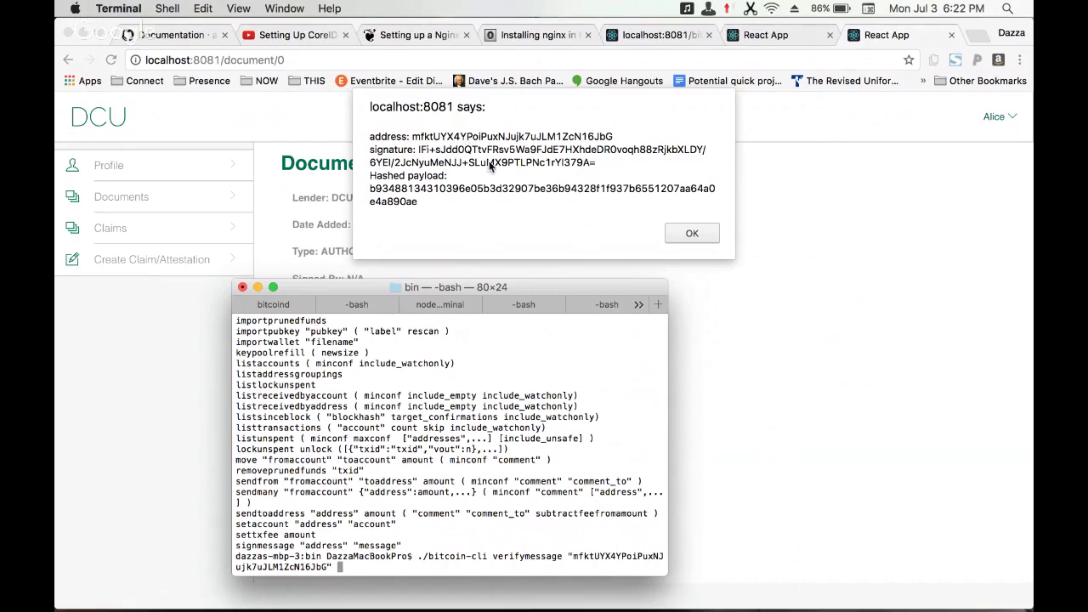
click(884, 414)
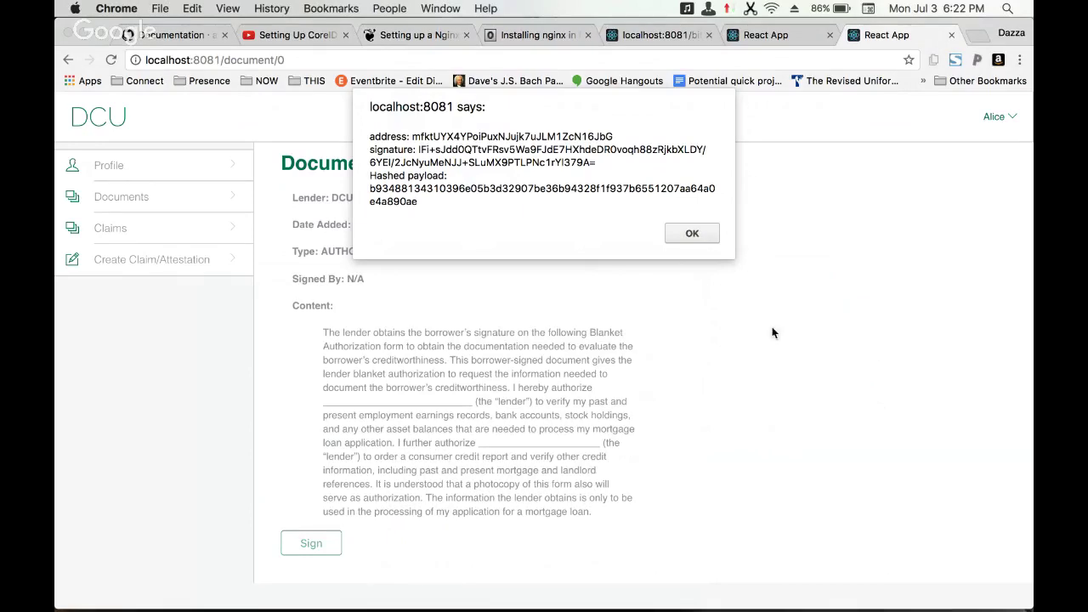
- Dismiss the signature alert and open Chrome's JavaScript console via View > Developer
click(206, 8)
mouse_move(228, 8)
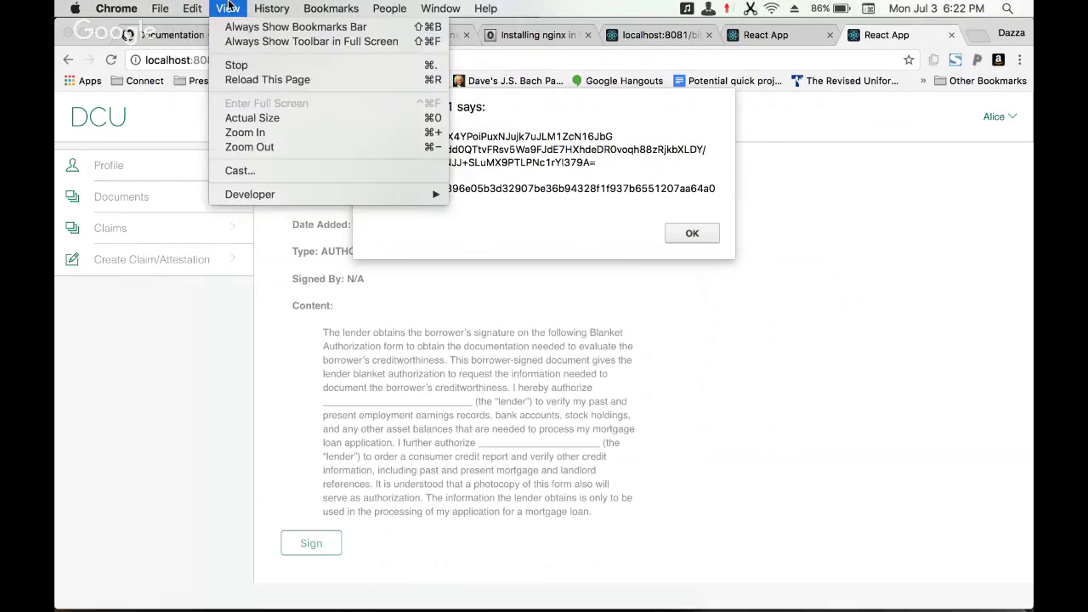
mouse_move(255, 202)
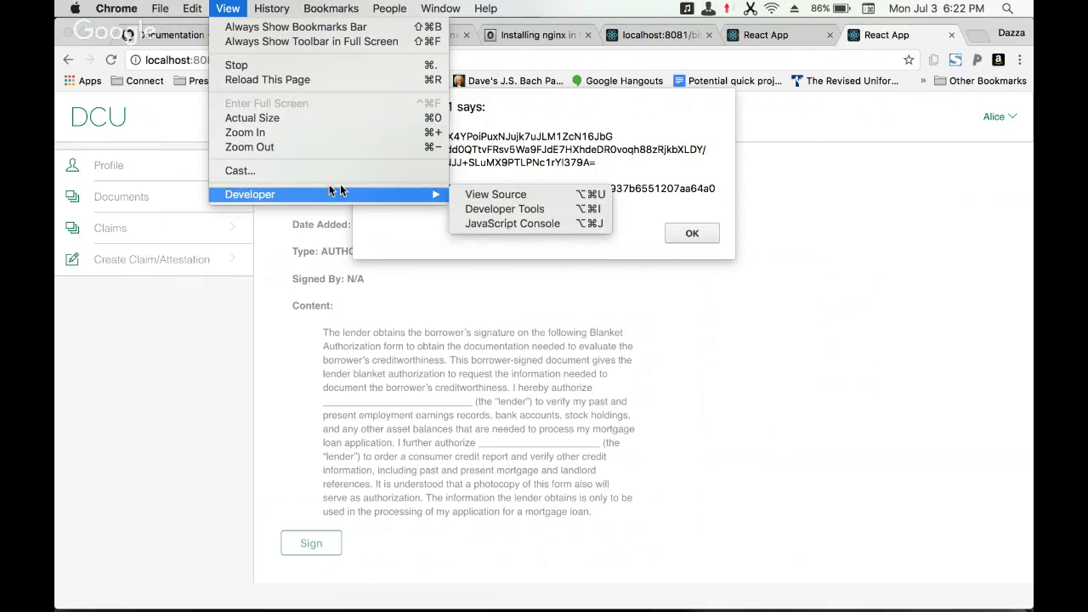
click(494, 224)
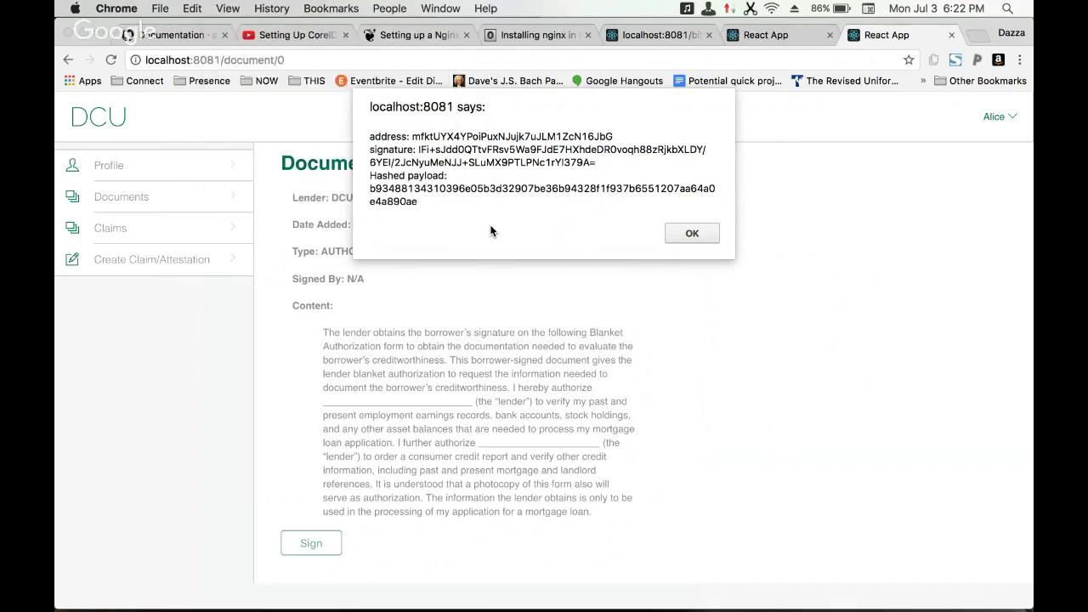
click(694, 232)
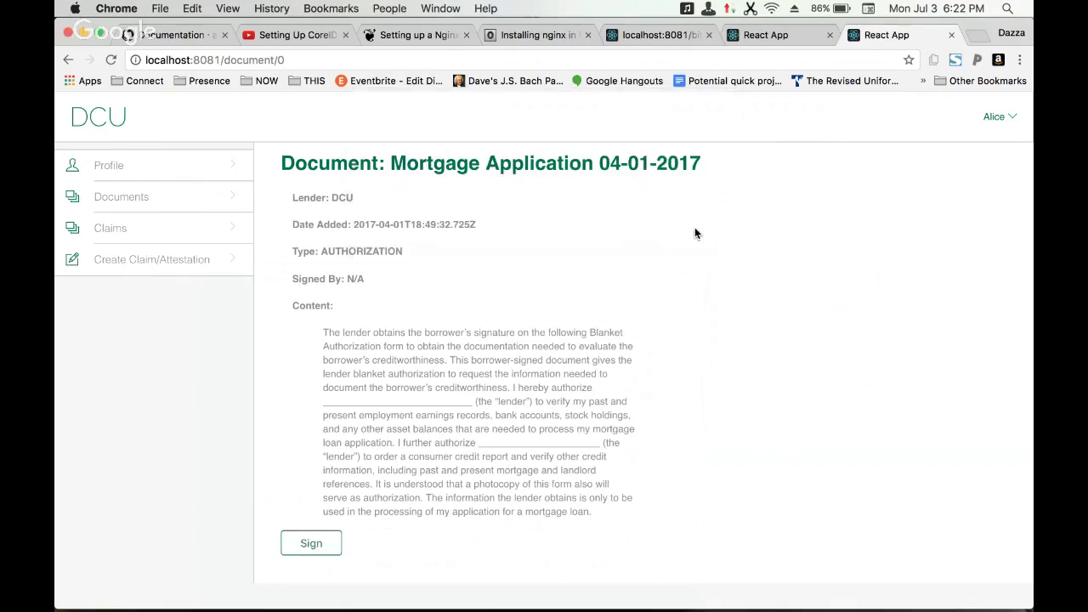
click(238, 9)
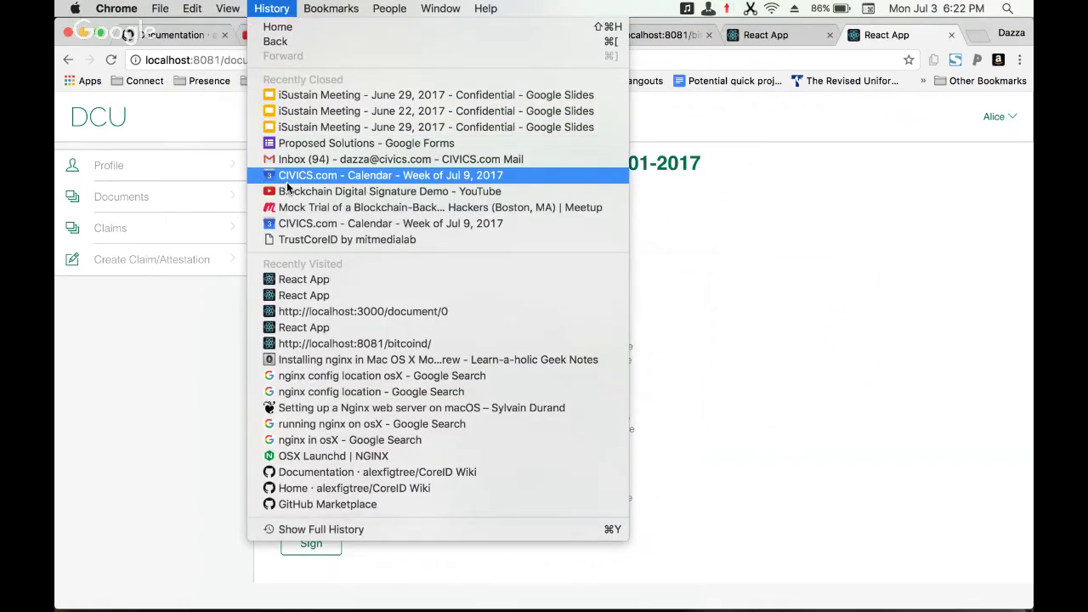
mouse_move(400, 194)
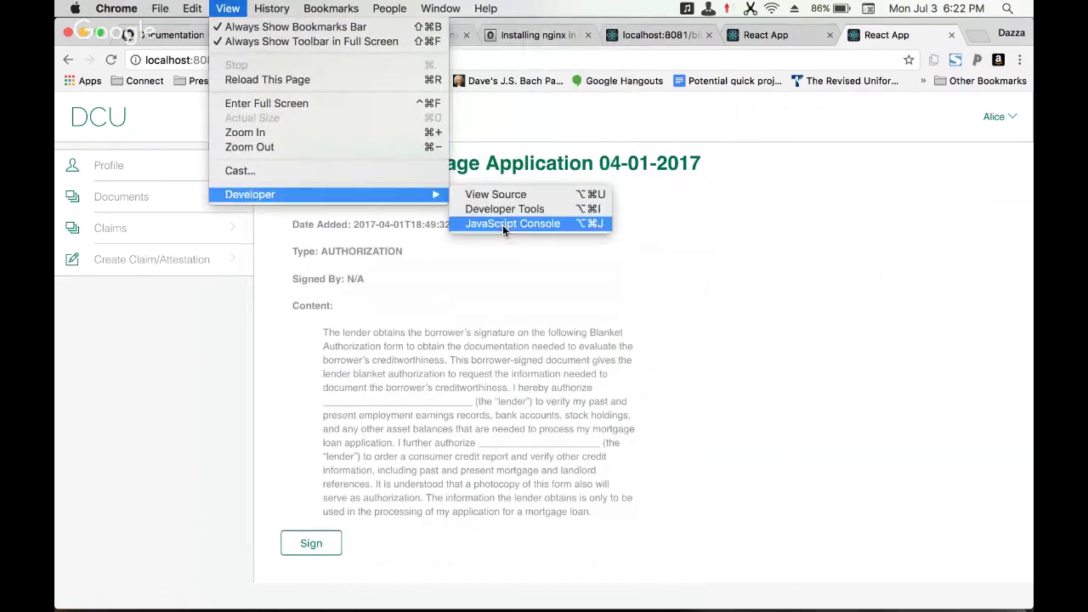
click(502, 224)
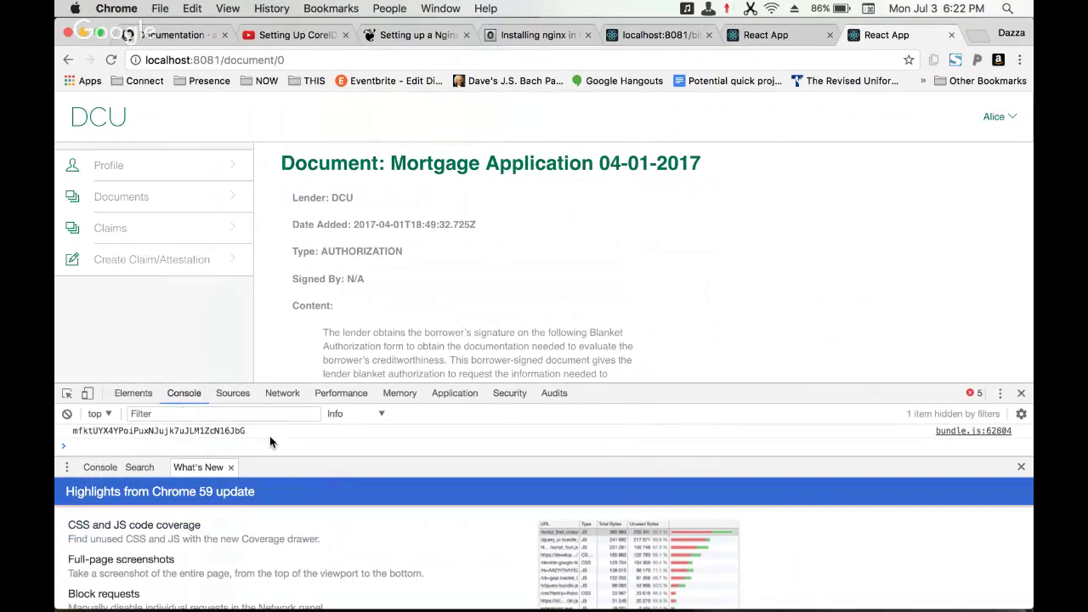
- Copy the logged signature from the console and paste it, quoted, after the address in Terminal
scroll(460, 435, up, 1)
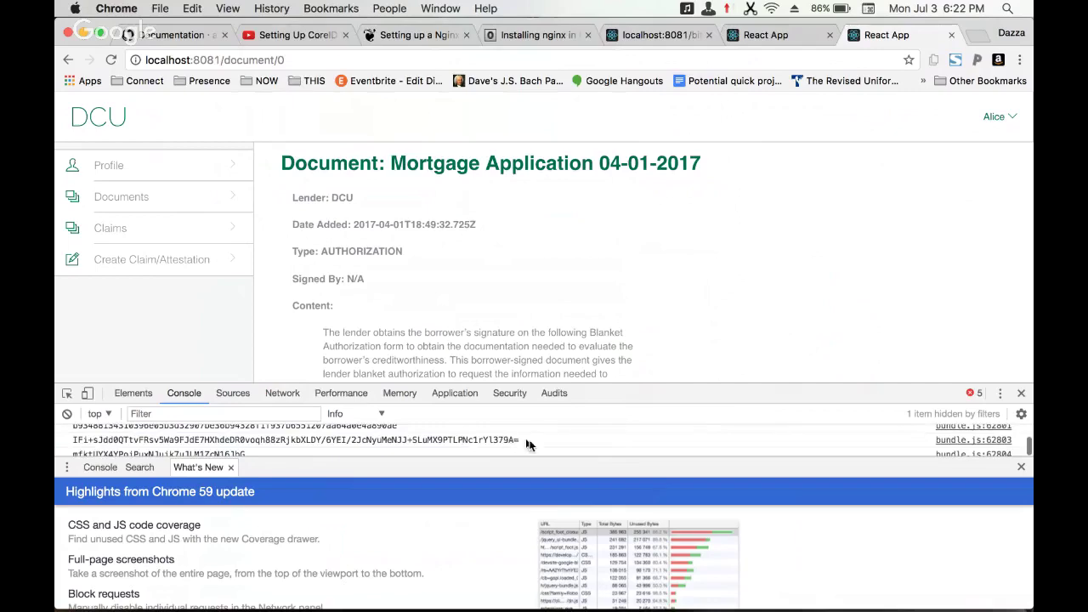
double_click(414, 438)
triple_click(413, 438)
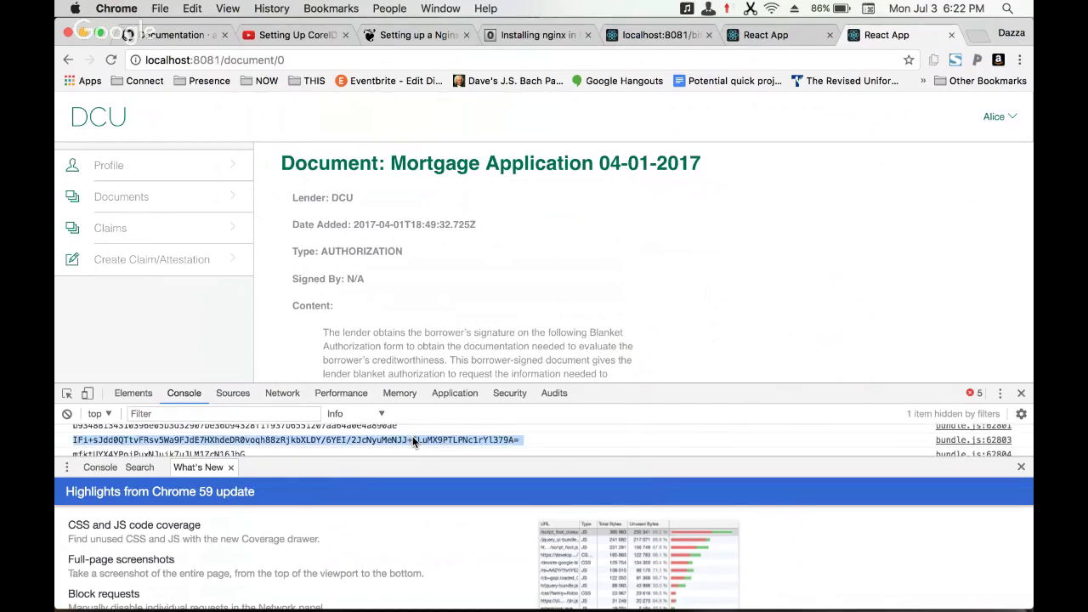
key(super+Tab)
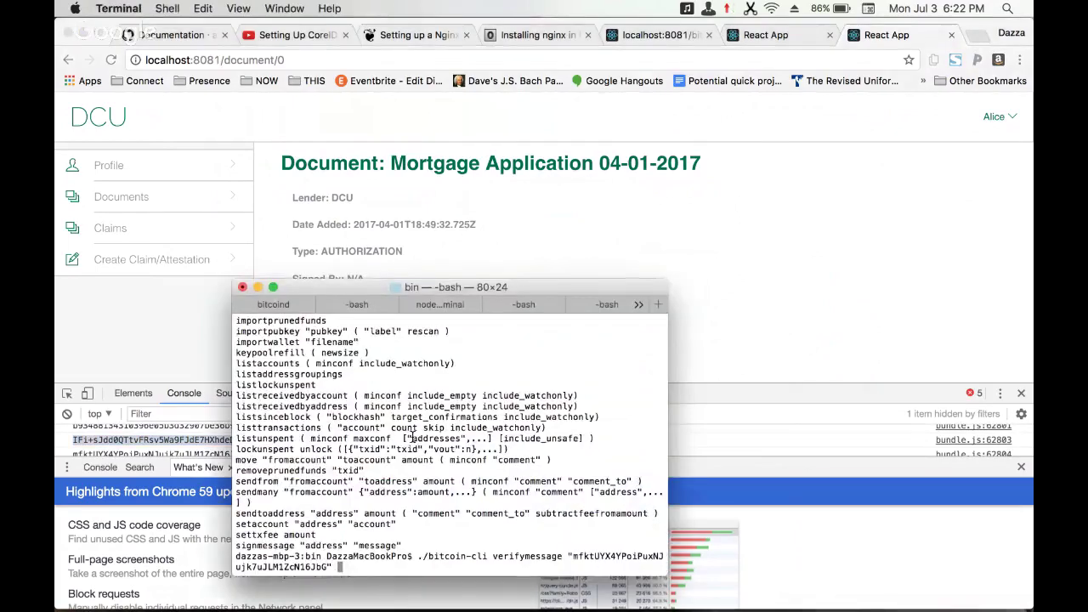
text(")
text(IFi+sJdd0QTtvFRsv5Wa9FJdE7HXhdeDR0voqhB8zRjkbXLDY/6YEI/2JcNyuMENJJ+SLuMX9PTLPNc1rYl379A=)
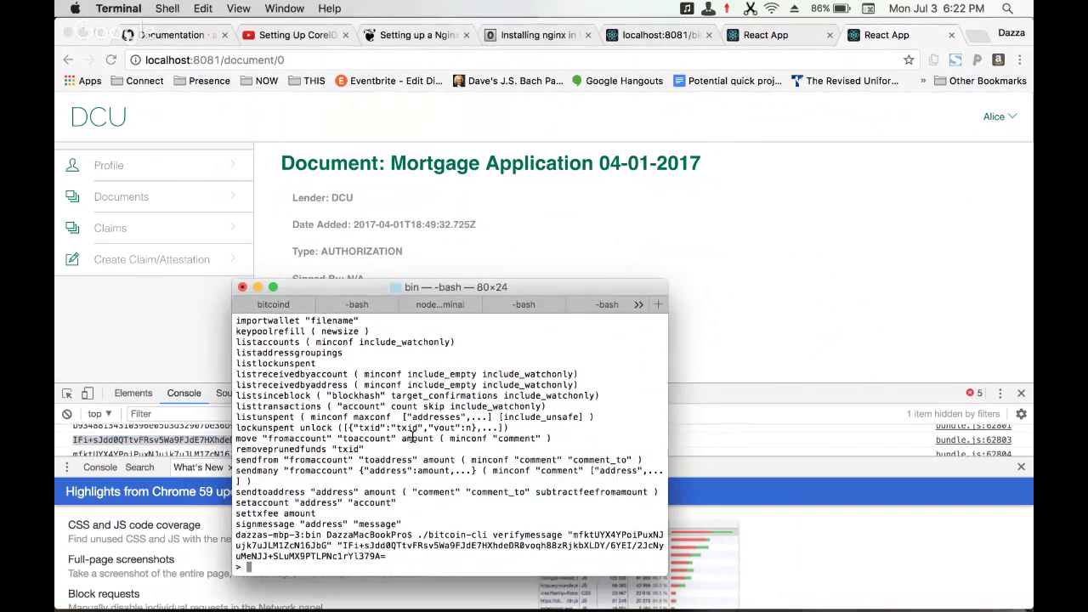
text(")
key(Return)
- Recall the verifymessage command and add an opening quote for the payload
key(Up)
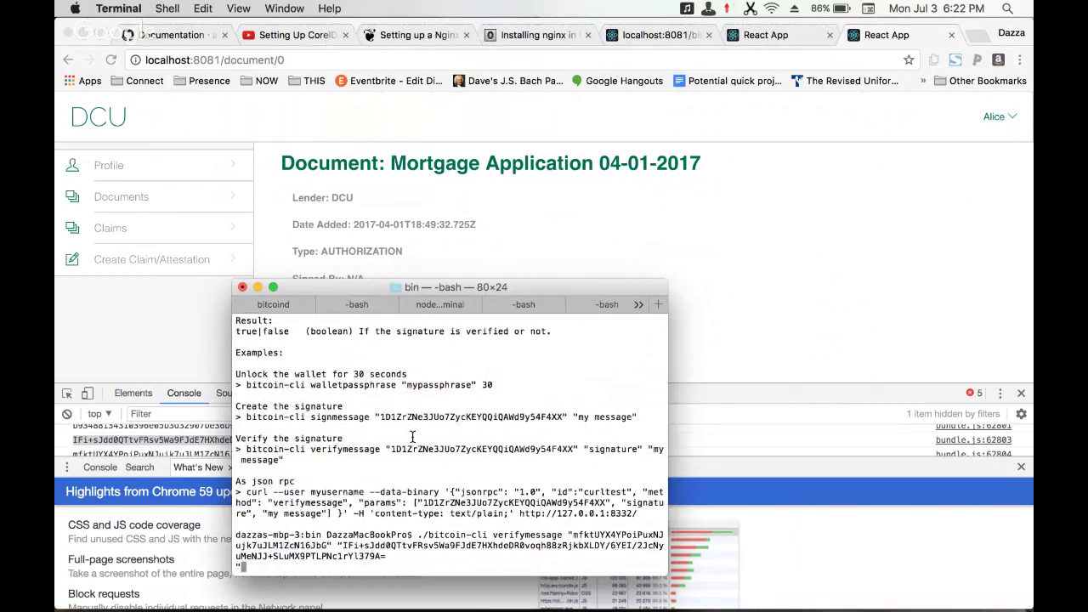
key(Left)
key(Right)
text(")
click(737, 336)
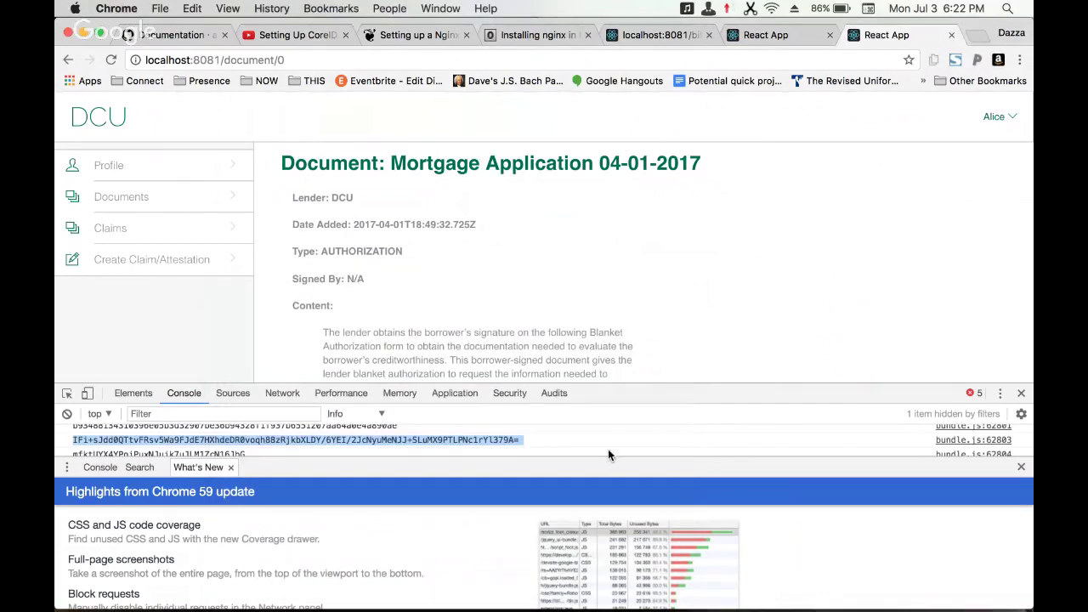
- Close the What's New drawer and select the whole hashed payload line in the console
scroll(608, 439, down, 1)
scroll(608, 438, up, 3)
drag(413, 444, 295, 444)
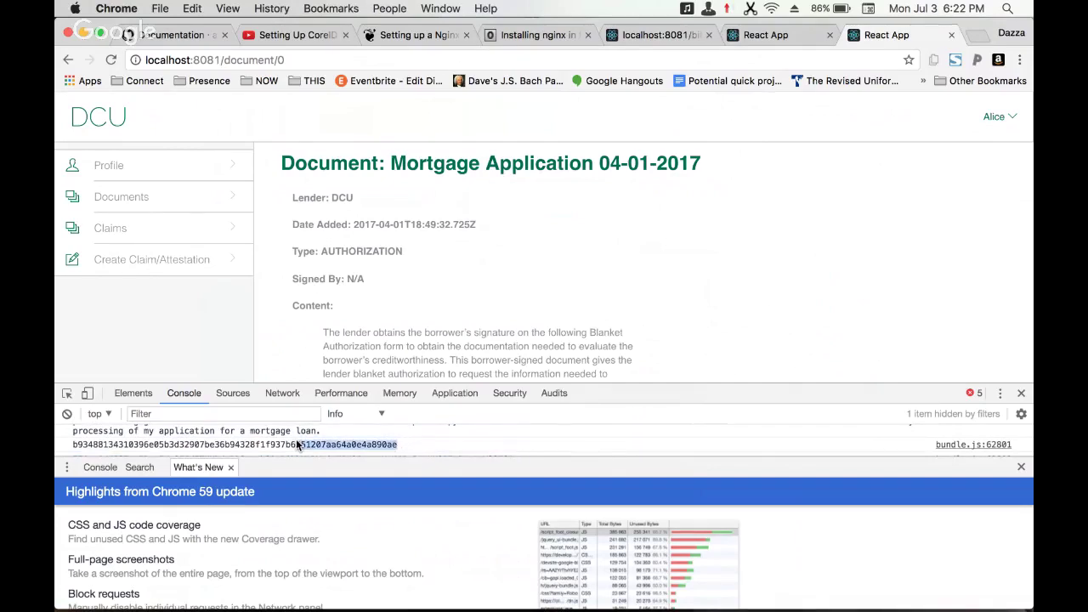
drag(71, 444, 927, 451)
click(1021, 467)
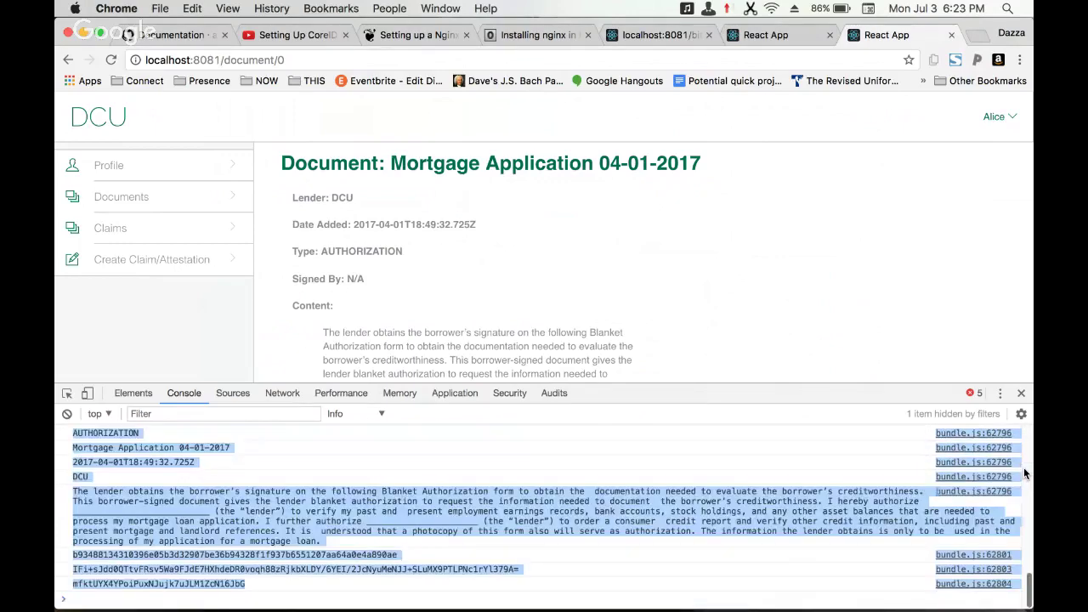
click(394, 548)
drag(400, 553, 142, 553)
key(super+c)
click(143, 554)
double_click(146, 555)
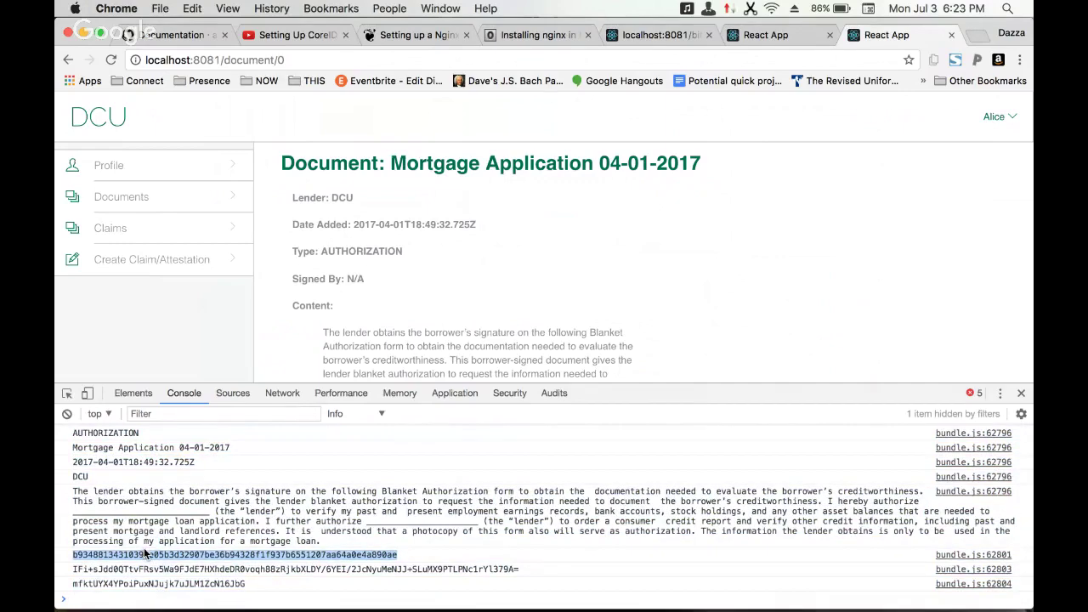
- Paste the hashed payload into the quoted command and run verifymessage, which returns true
key(super+Tab)
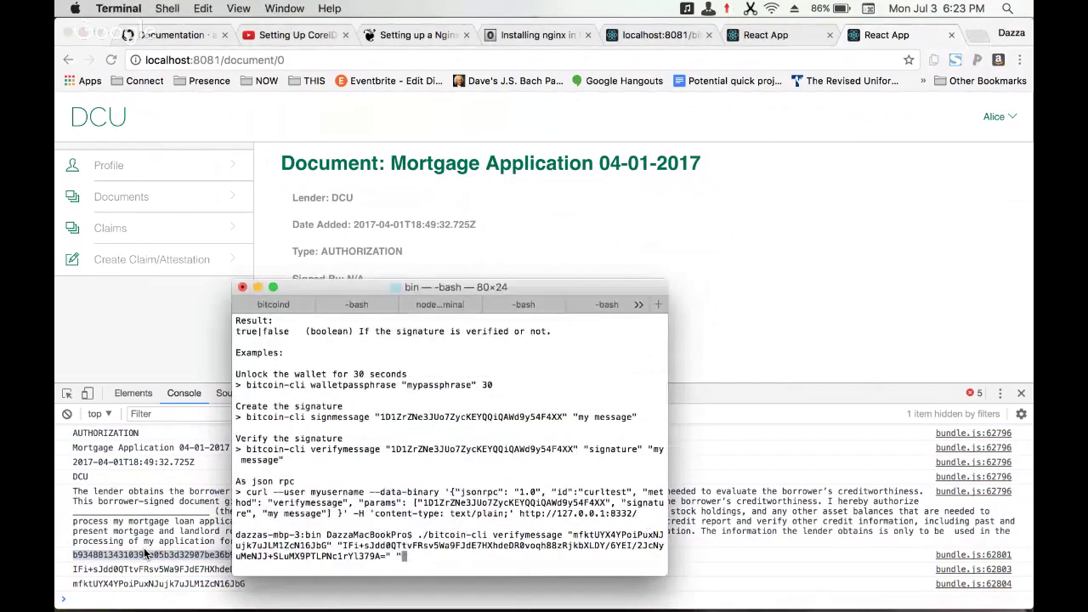
key(super+v)
text(")
key(Return)
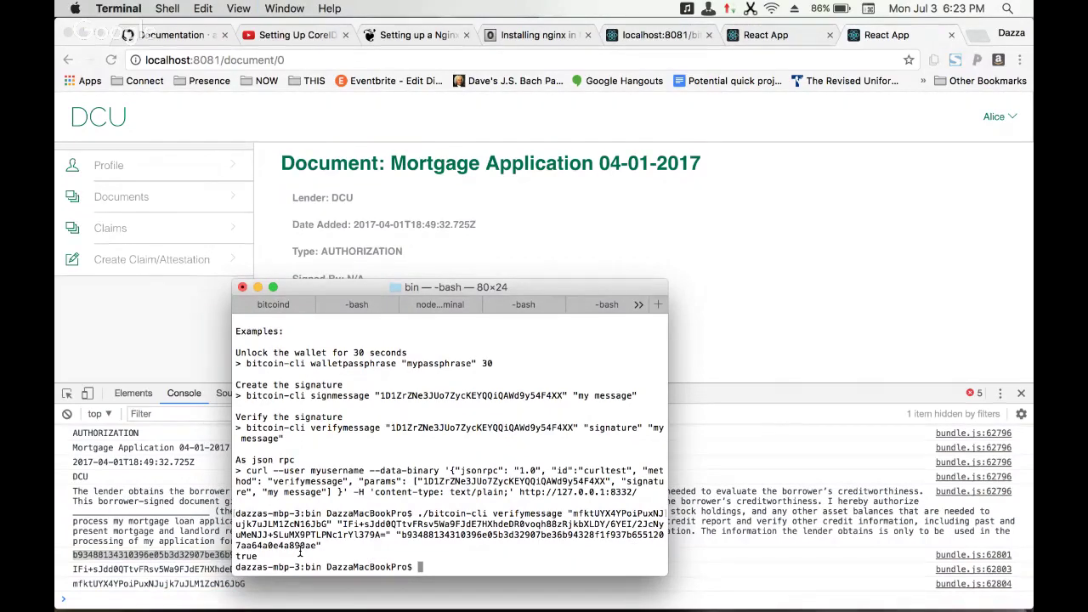
key(super+Tab)
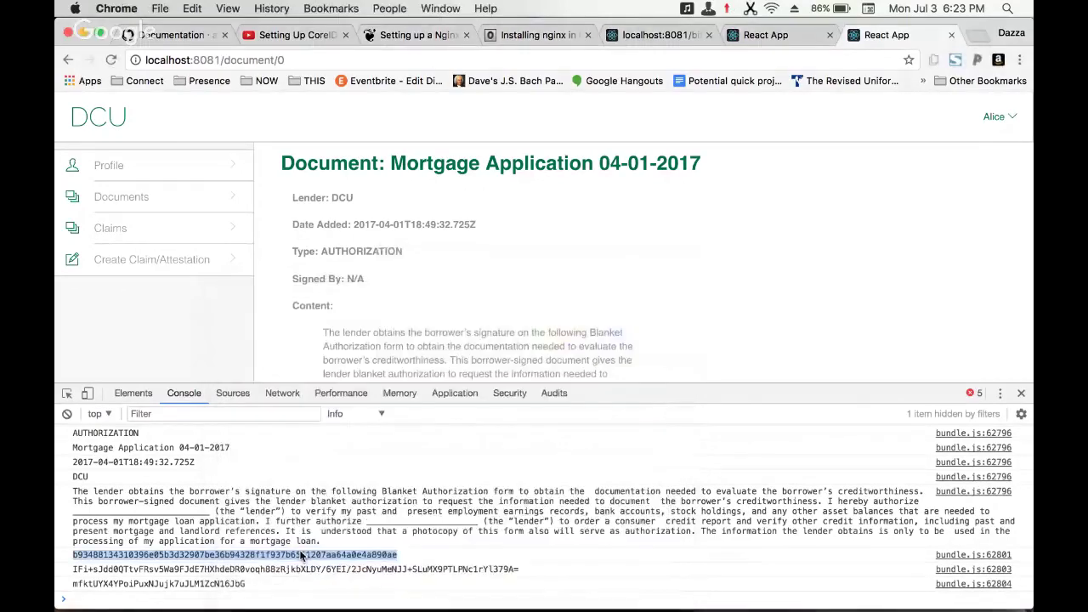